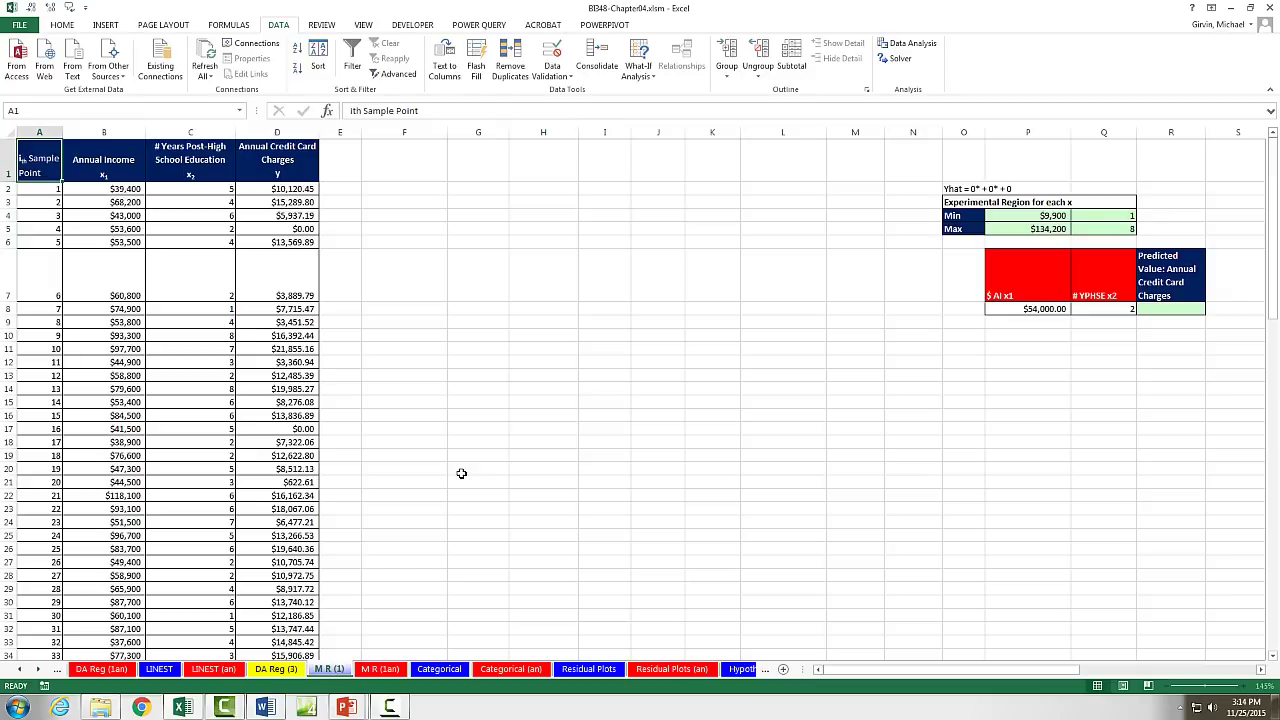
Switch from Excel to the full-screen BI348-Chapter04 PowerPoint slide show.
{"action": "key", "text": "alt+Tab"}
{"action": "key", "text": "alt+Tab"}
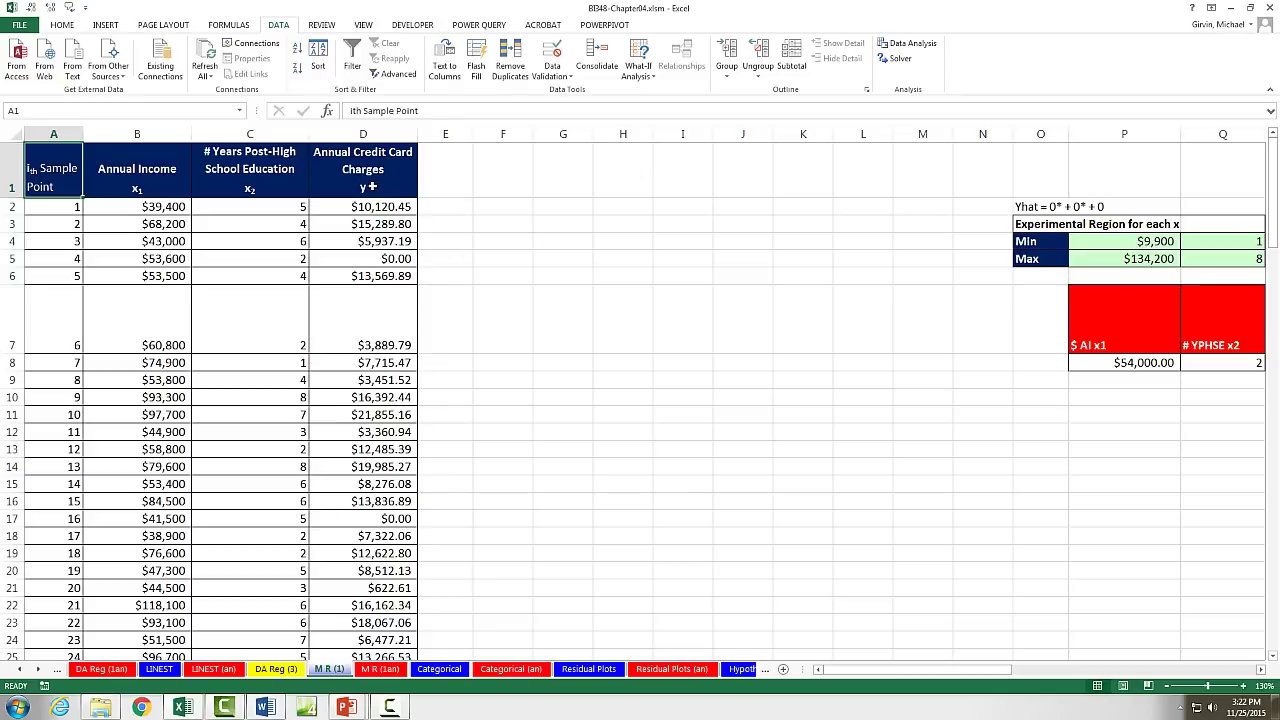
{"action": "left_click_drag", "start_coordinate": [370, 186], "coordinate": [370, 518]}
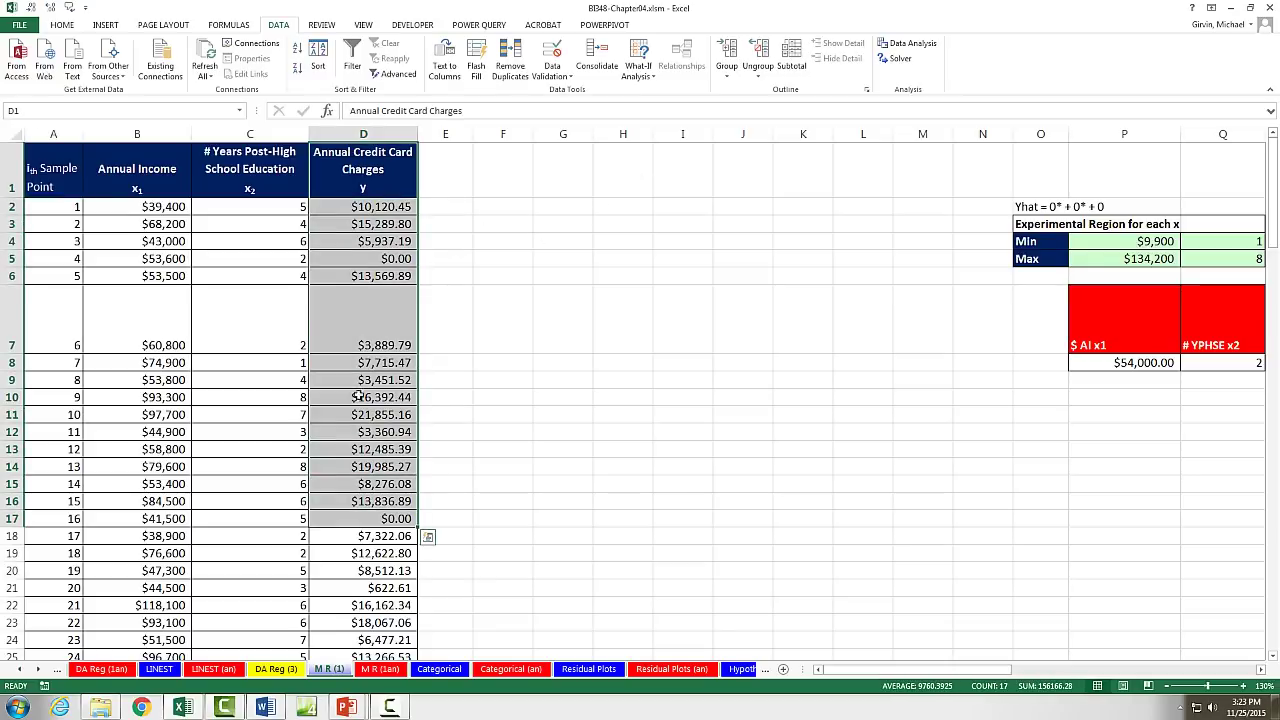
{"action": "key", "text": "ctrl+c"}
{"action": "left_click_drag", "start_coordinate": [135, 169], "coordinate": [150, 432]}
{"action": "left_click_drag", "start_coordinate": [250, 177], "coordinate": [235, 410]}
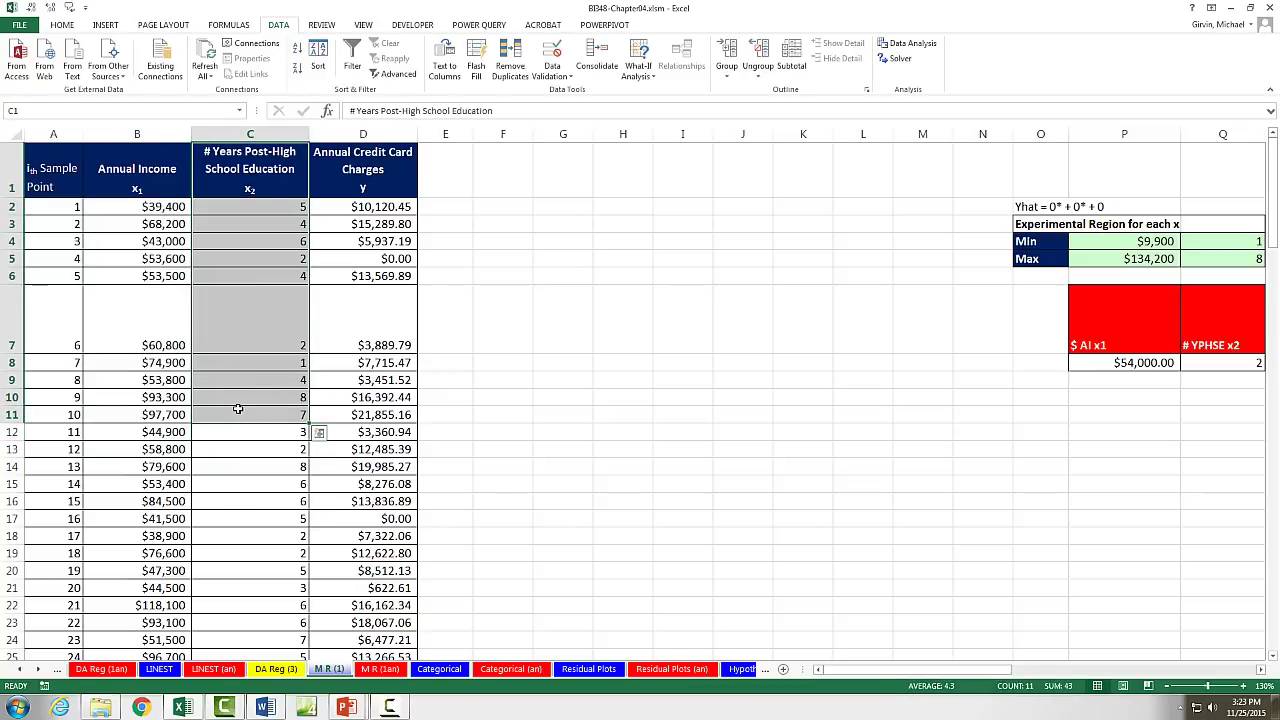
{"action": "left_click_drag", "start_coordinate": [292, 311], "coordinate": [215, 202]}
{"action": "left_click", "coordinate": [161, 209]}
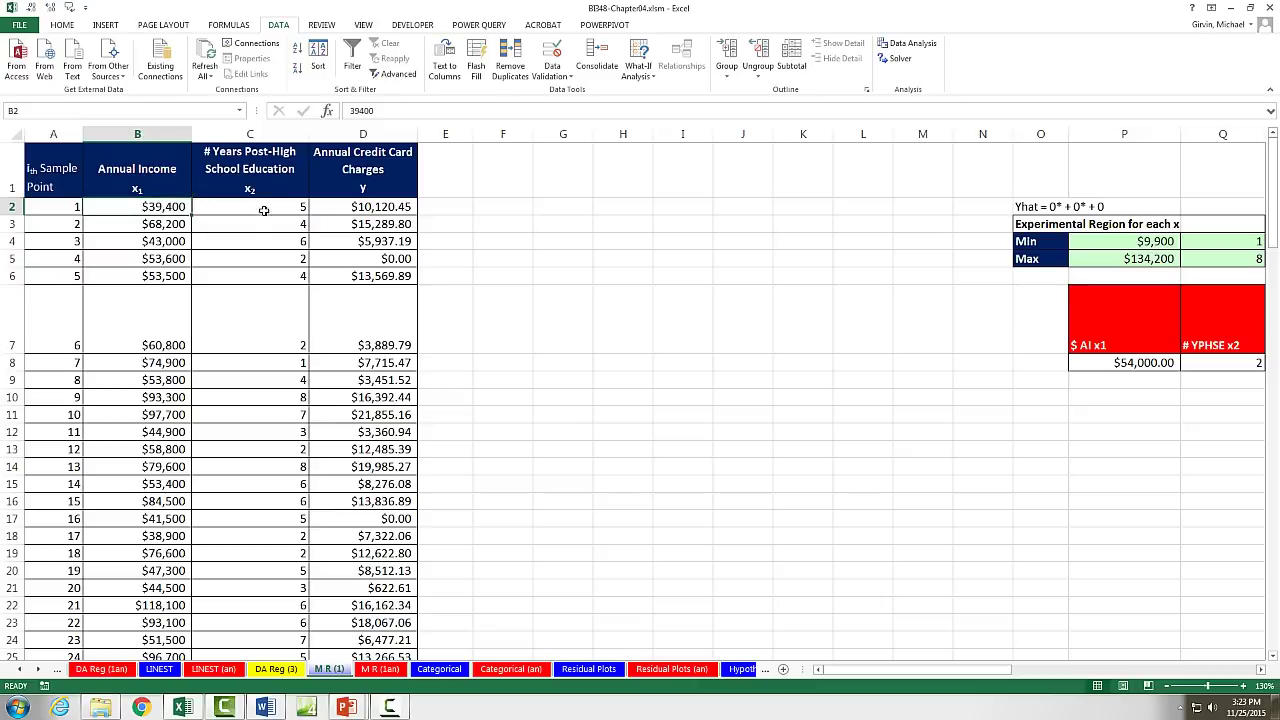
{"action": "left_click", "coordinate": [266, 209]}
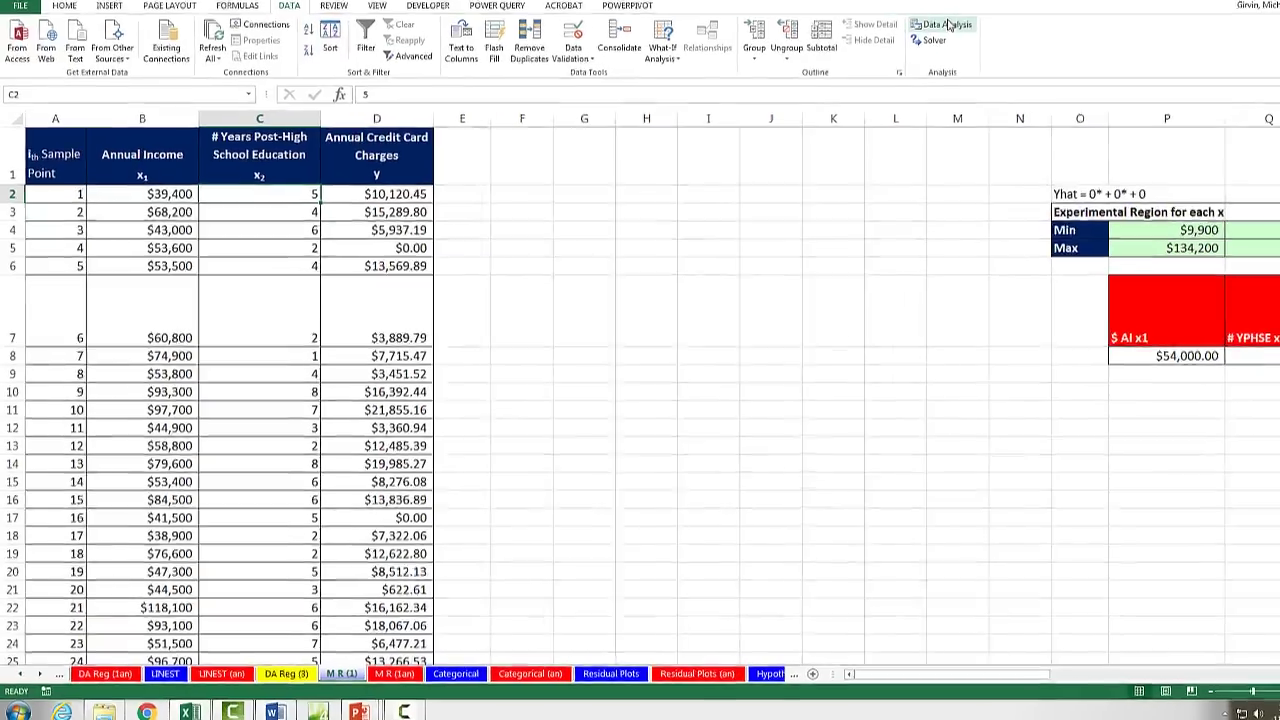
Start a Regression analysis with the charges column $D$1:$D$110 as the Y range.
{"action": "left_click", "coordinate": [948, 24]}
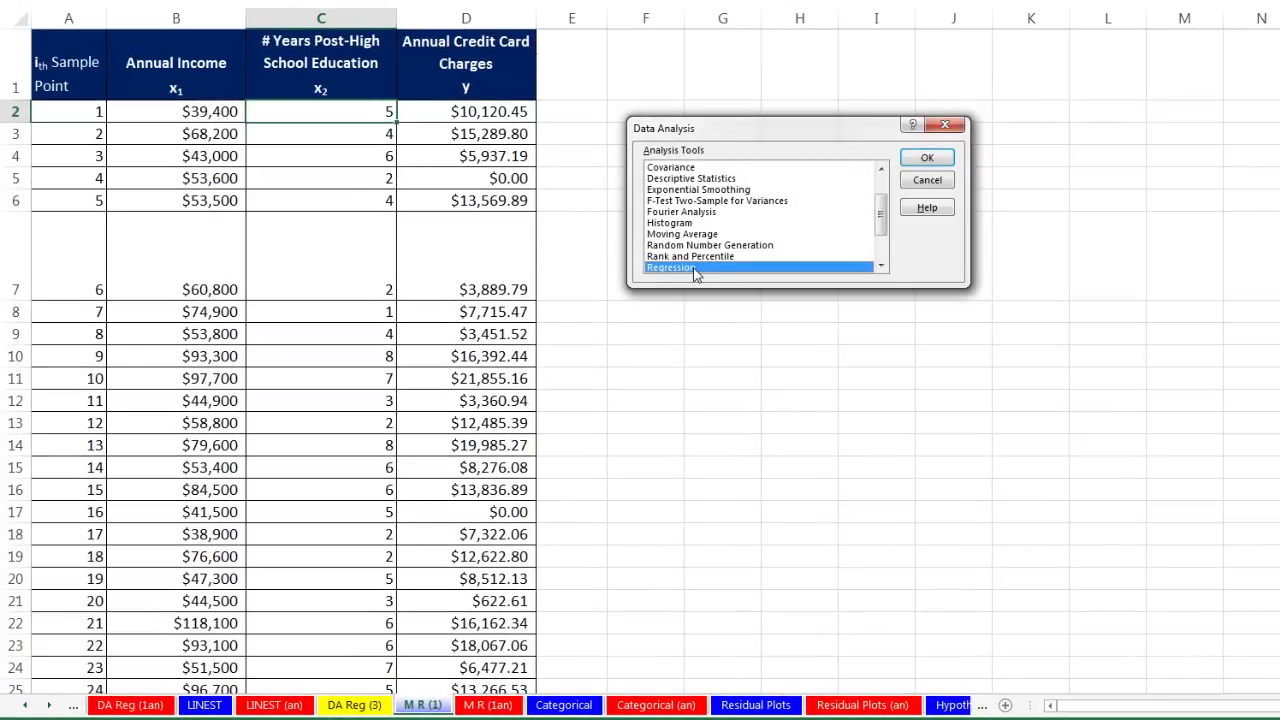
{"action": "left_click", "coordinate": [927, 158]}
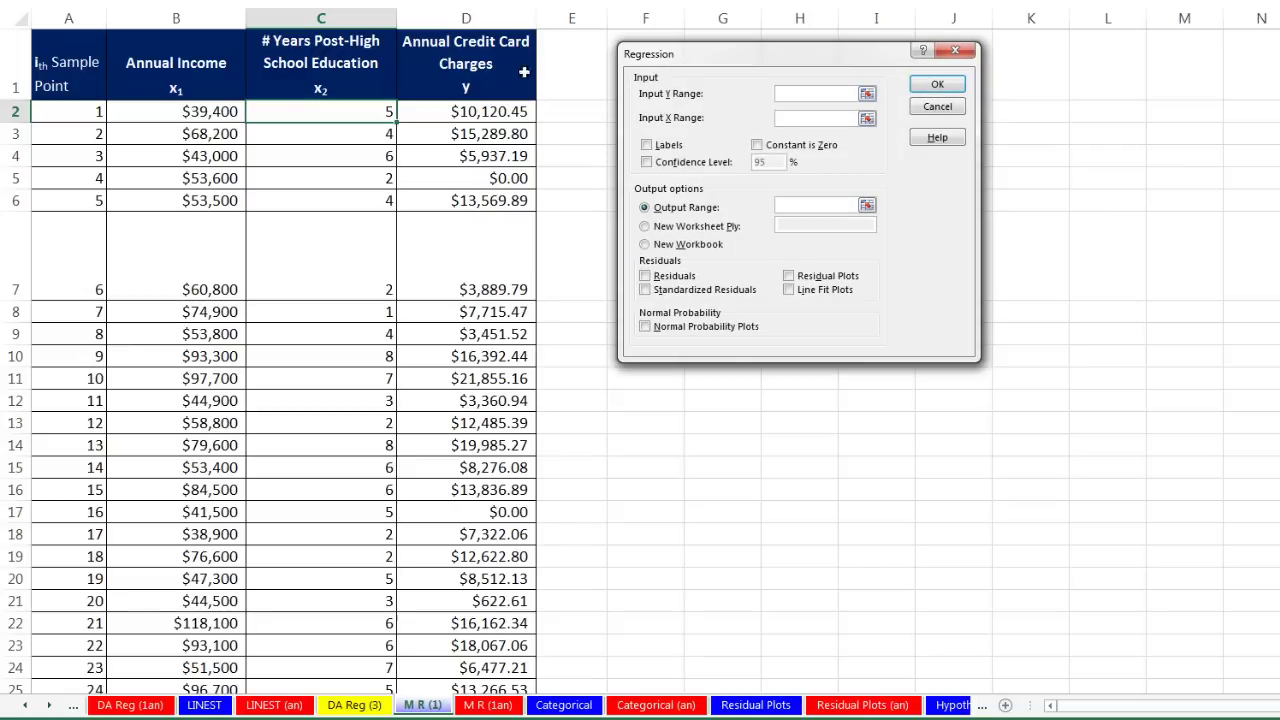
{"action": "left_click", "coordinate": [472, 62]}
{"action": "key", "text": "ctrl+shift+Down"}
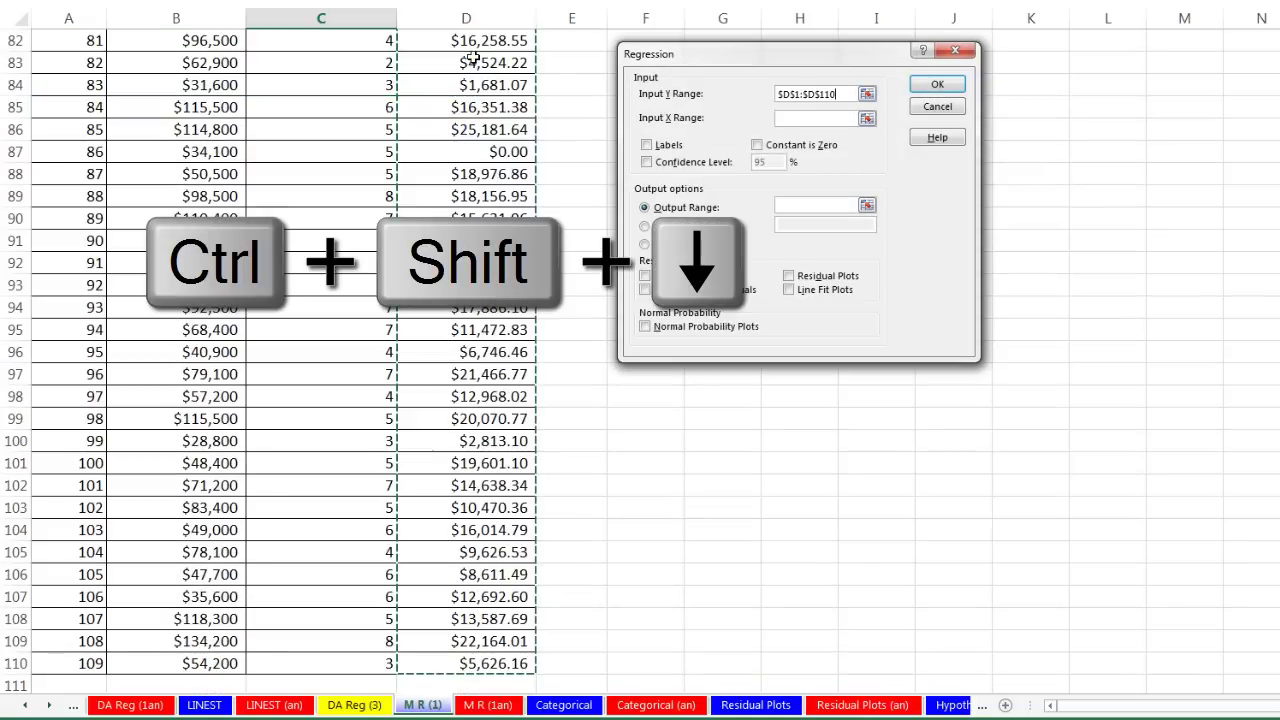
{"action": "key", "text": "ctrl+BackSpace"}
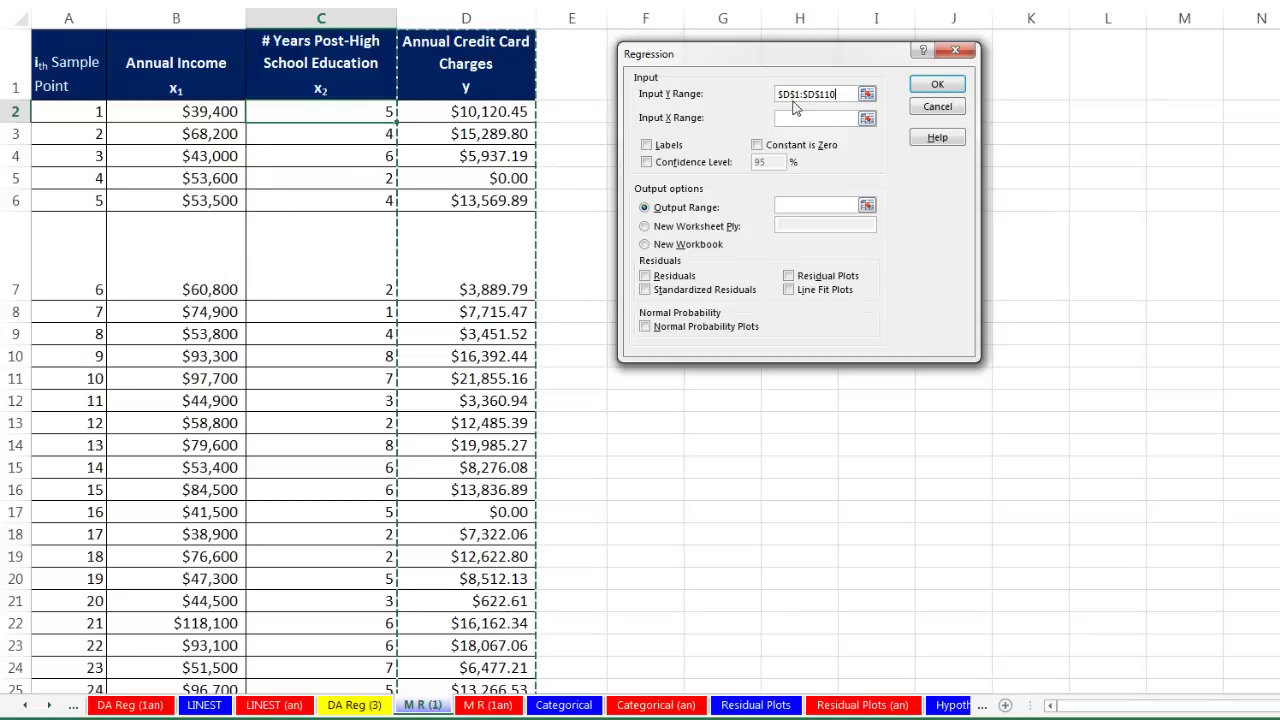
Set the X range to the income and education columns, $B$1:$C$110.
{"action": "key", "text": "Tab"}
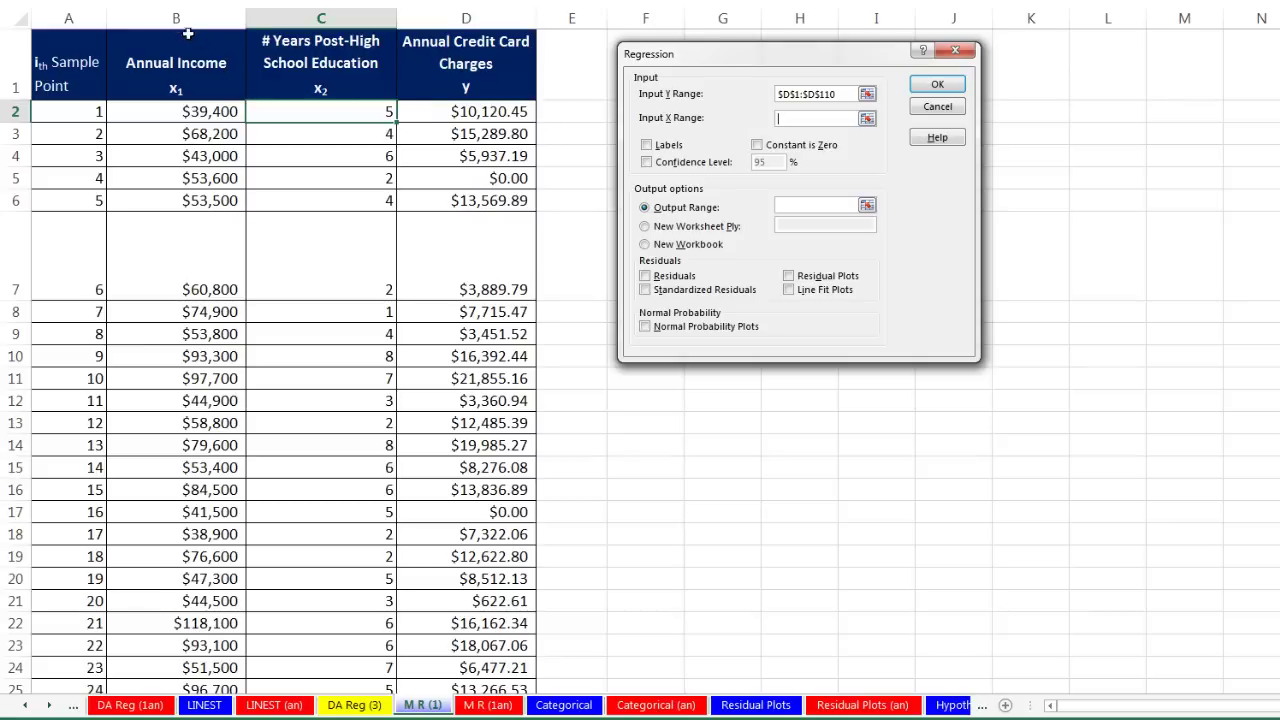
{"action": "left_click_drag", "start_coordinate": [167, 69], "coordinate": [318, 67]}
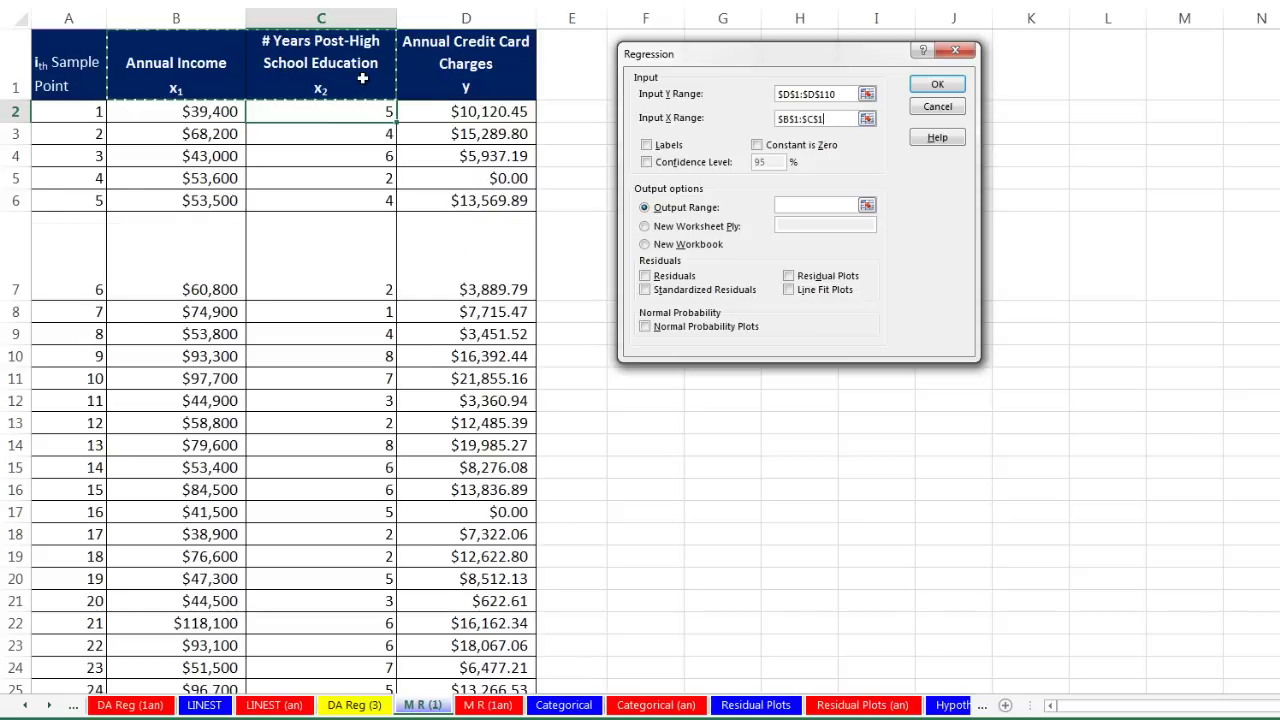
{"action": "key", "text": "ctrl+shift+Down"}
{"action": "key", "text": "ctrl+BackSpace"}
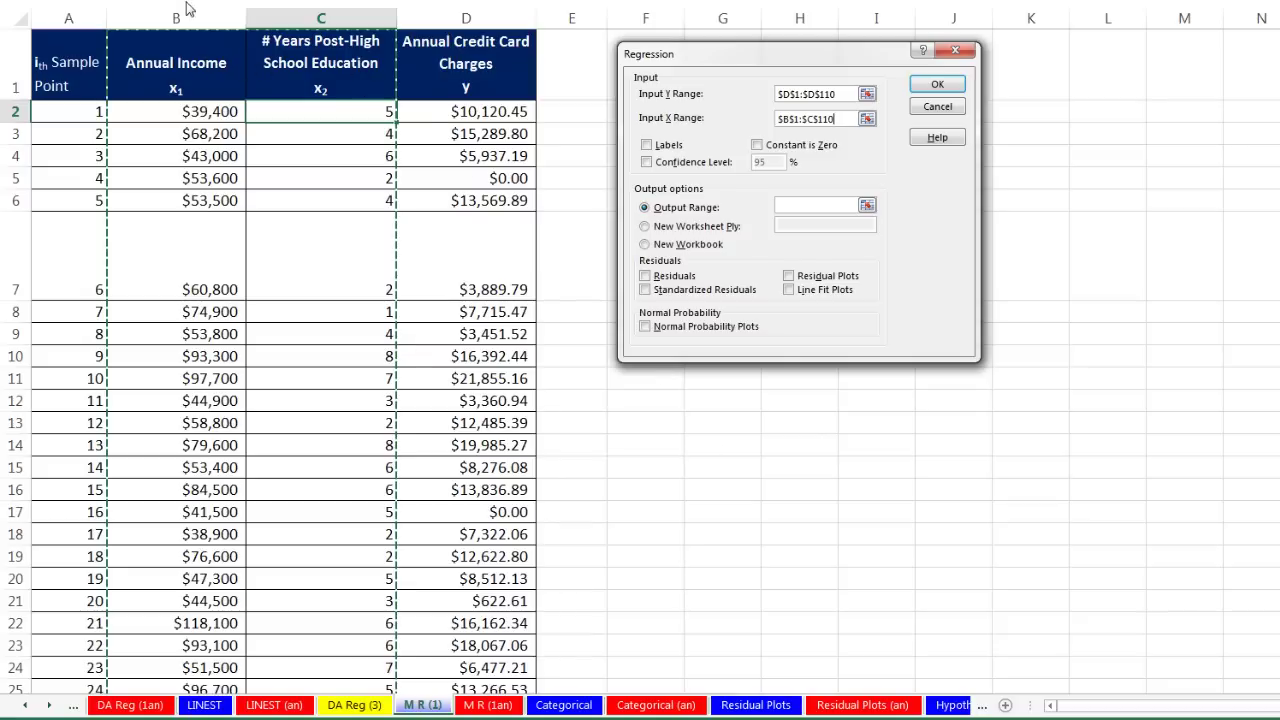
Turn on Labels, a 99% confidence level, Residuals and Residual Plots.
{"action": "left_click", "coordinate": [647, 145]}
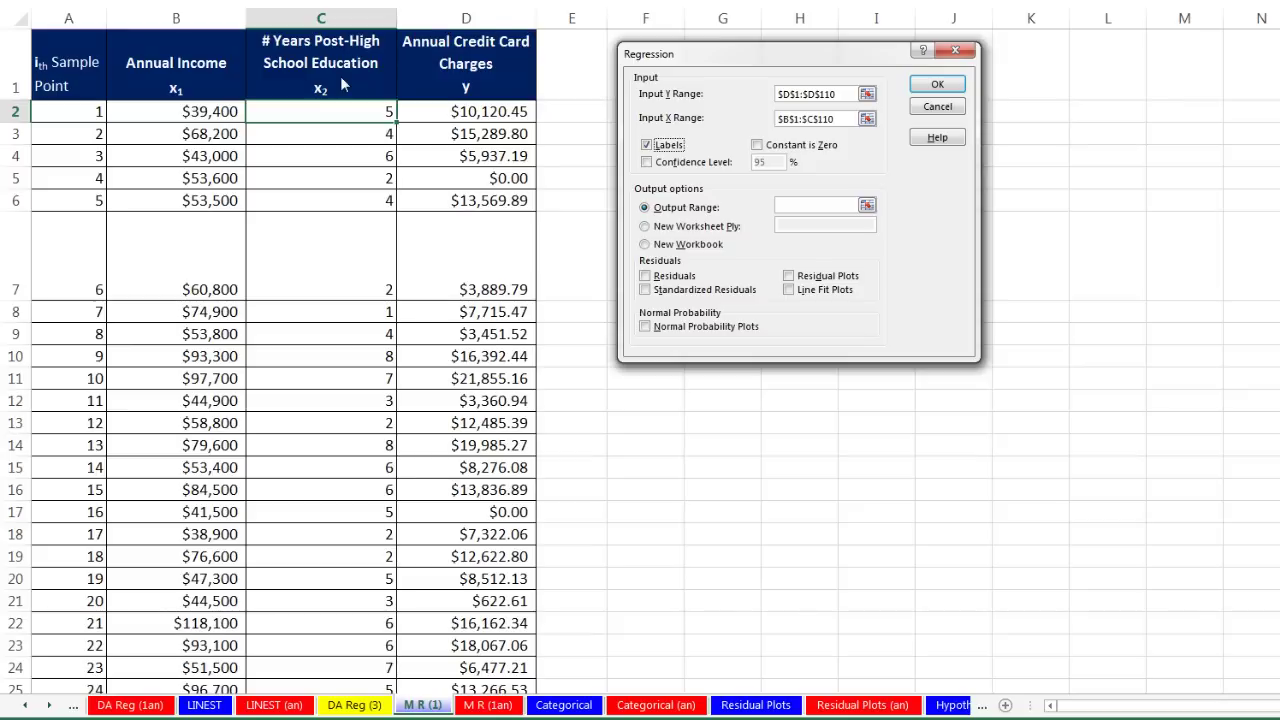
{"action": "left_click", "coordinate": [647, 162]}
{"action": "left_click", "coordinate": [770, 162]}
{"action": "left_click", "coordinate": [645, 278]}
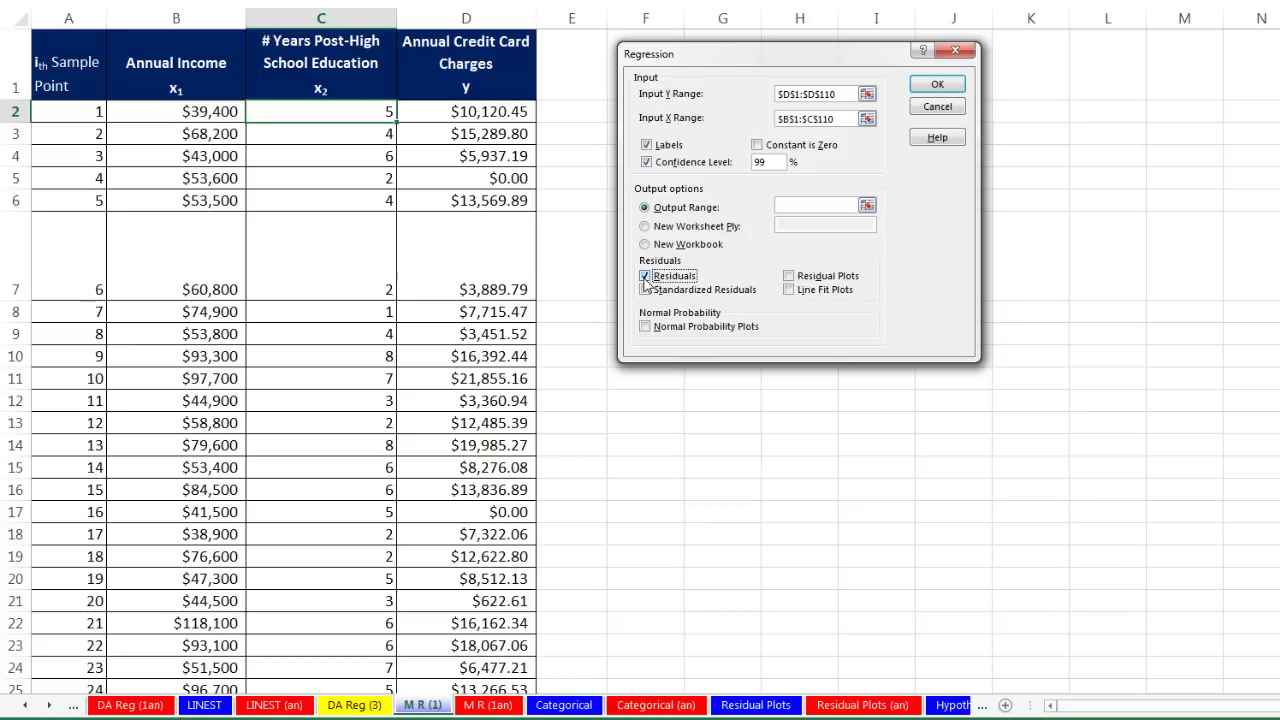
{"action": "left_click", "coordinate": [788, 276]}
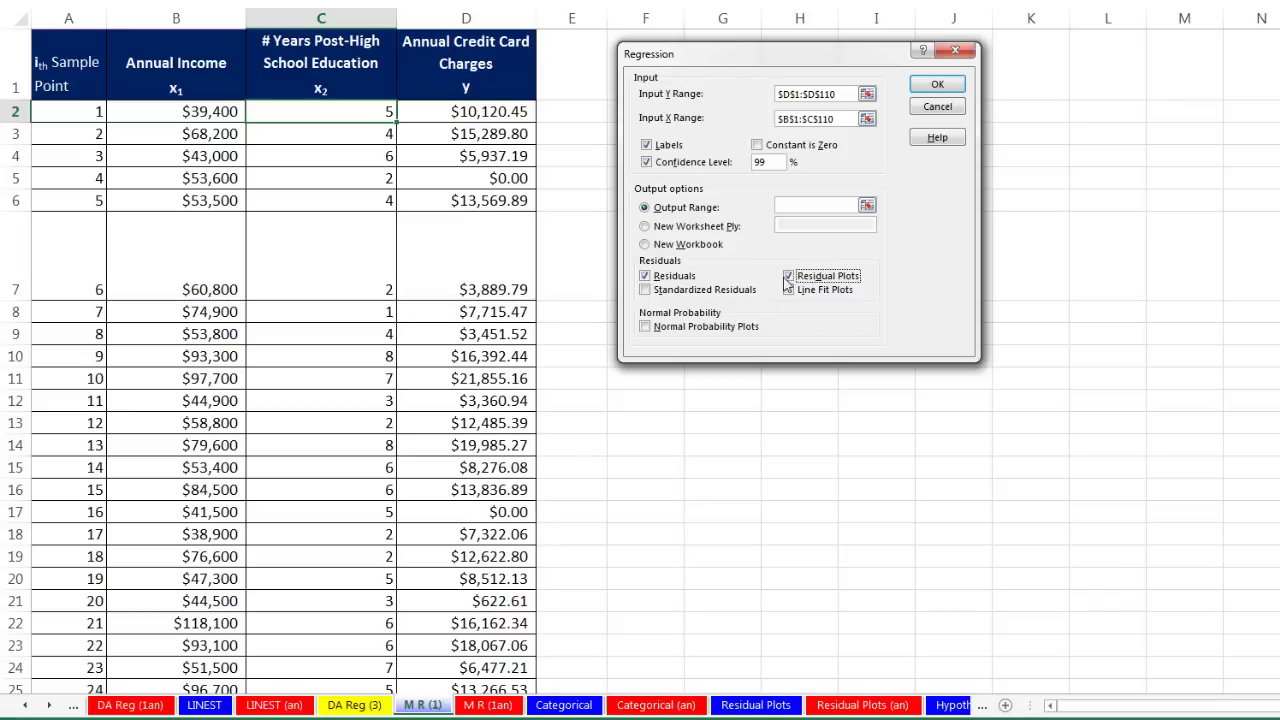
Send the regression output to cell F1, run it, and dismiss the warning.
{"action": "left_click", "coordinate": [785, 206]}
{"action": "left_click", "coordinate": [643, 32]}
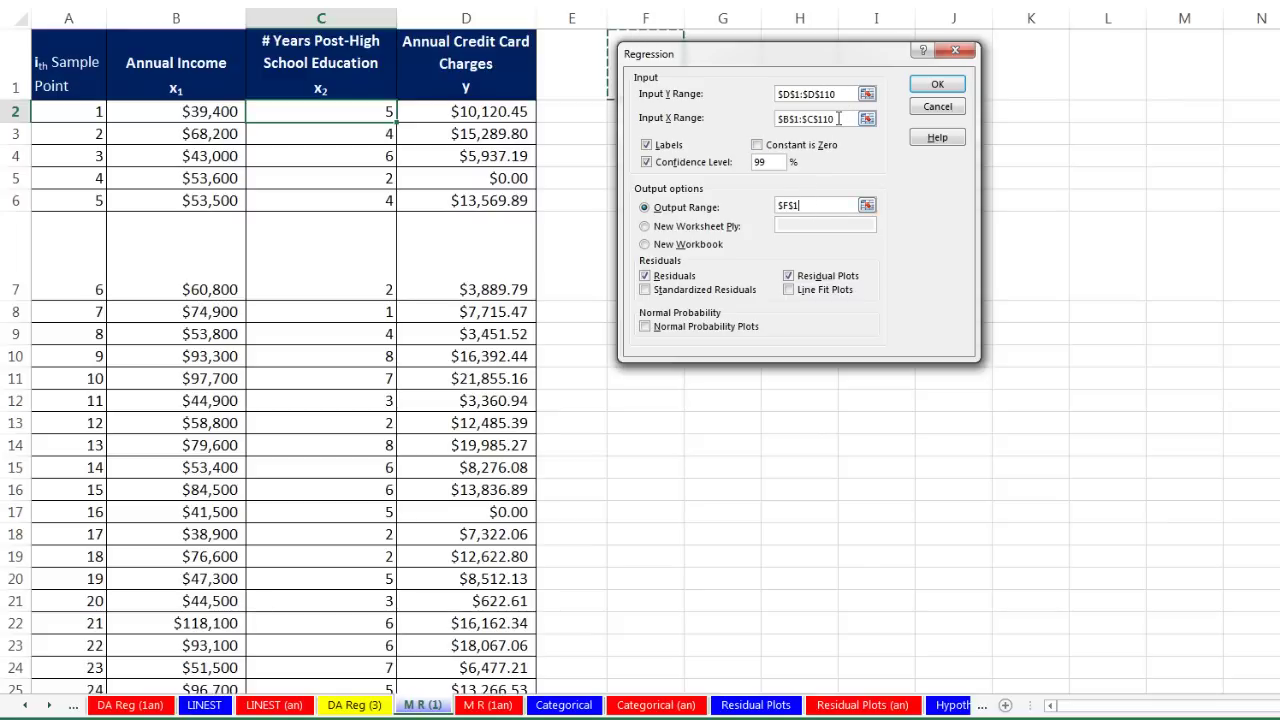
{"action": "left_click", "coordinate": [938, 88]}
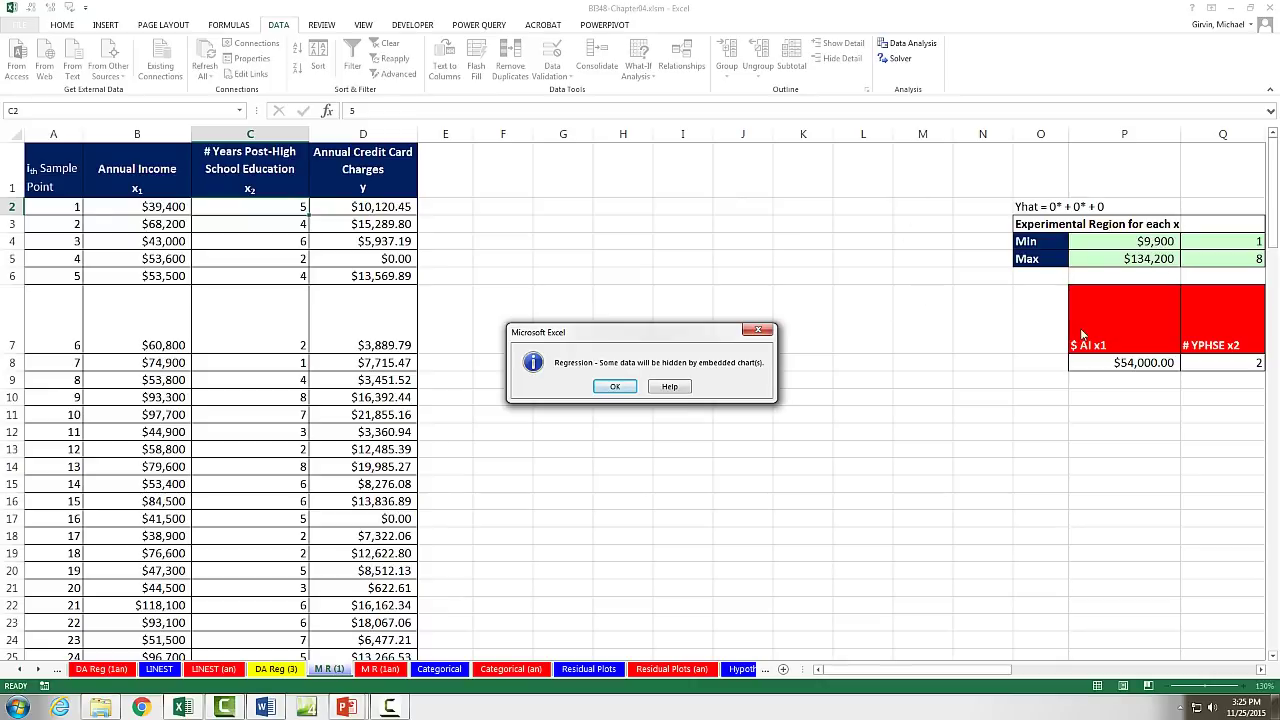
{"action": "left_click", "coordinate": [618, 387]}
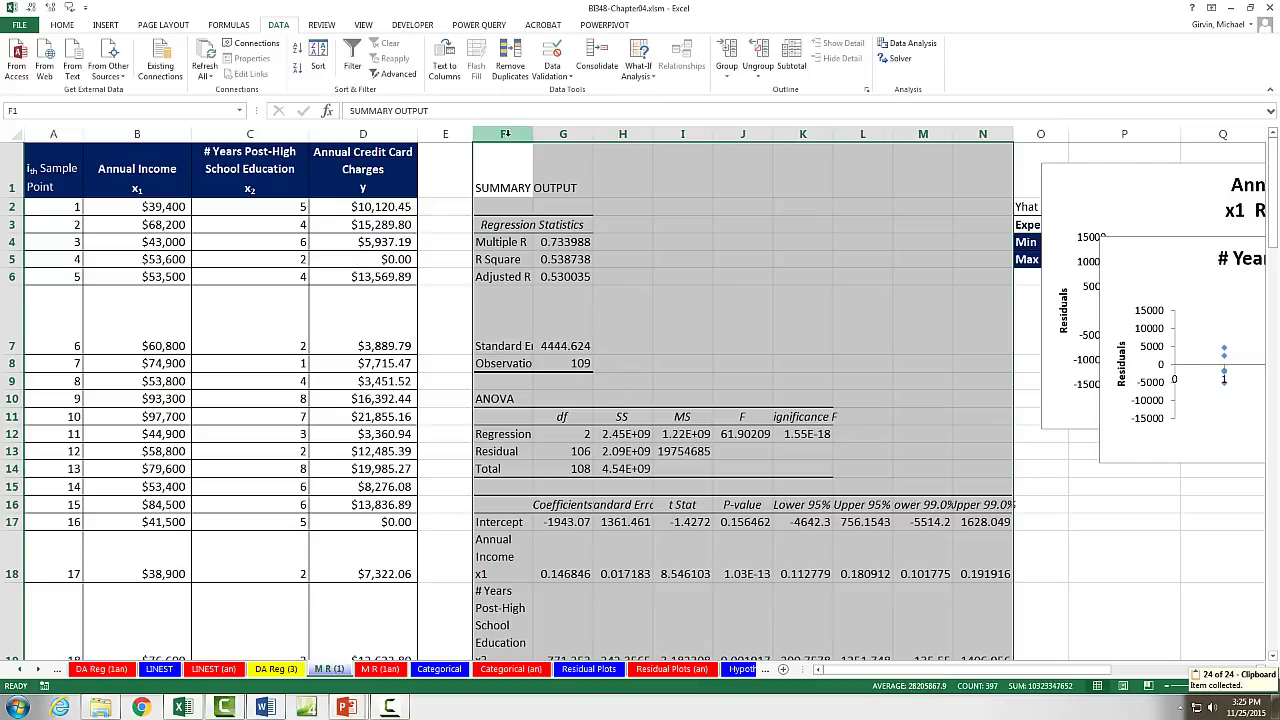
Autofit the summary output columns F through N to their contents.
{"action": "left_click_drag", "start_coordinate": [505, 133], "coordinate": [975, 172]}
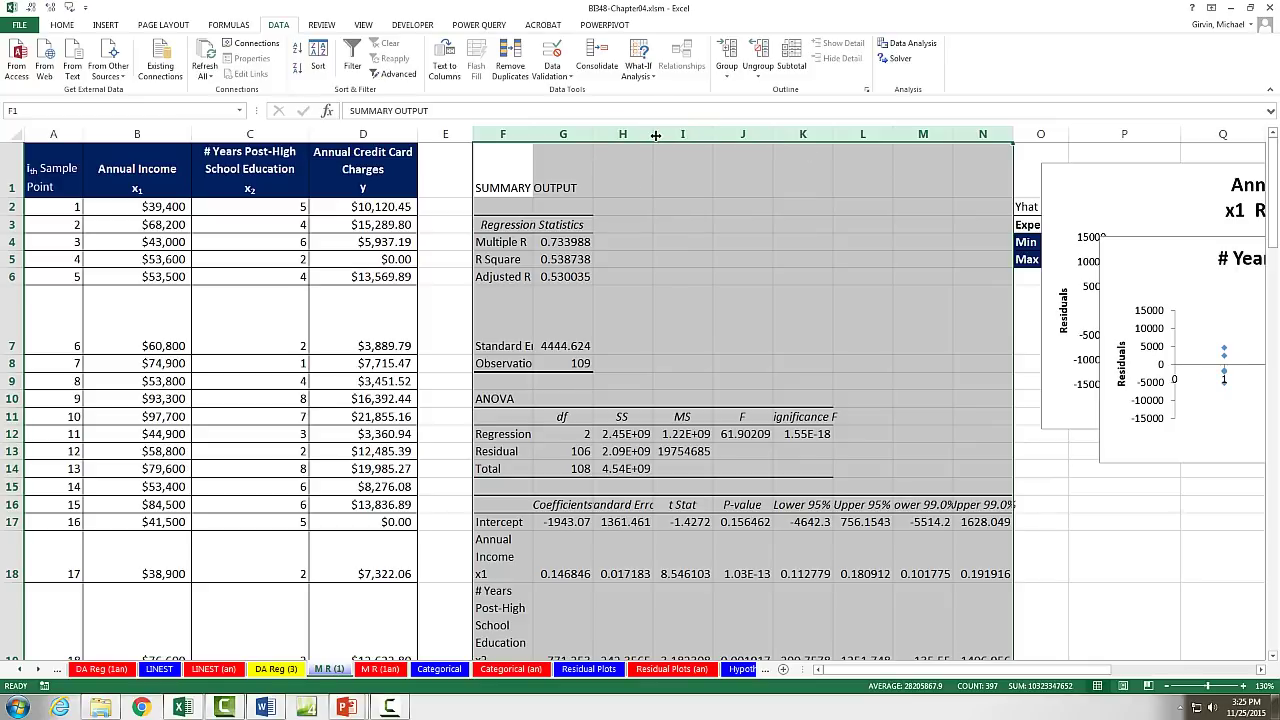
{"action": "double_click", "coordinate": [655, 134]}
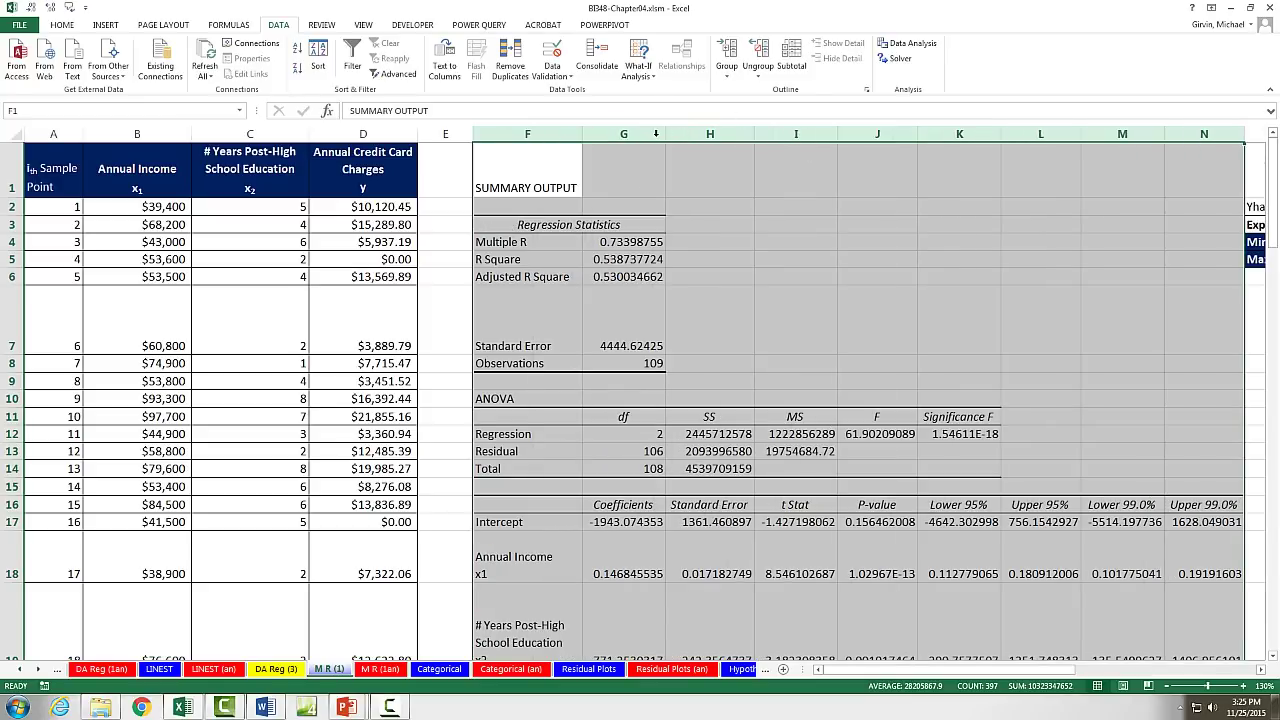
{"action": "scroll", "coordinate": [684, 167], "scroll_direction": "down", "scroll_amount": 3, "text": "ctrl"}
Stack the two residual plots lower down and move the Yhat prediction block beside the statistics.
{"action": "left_click", "coordinate": [1055, 222]}
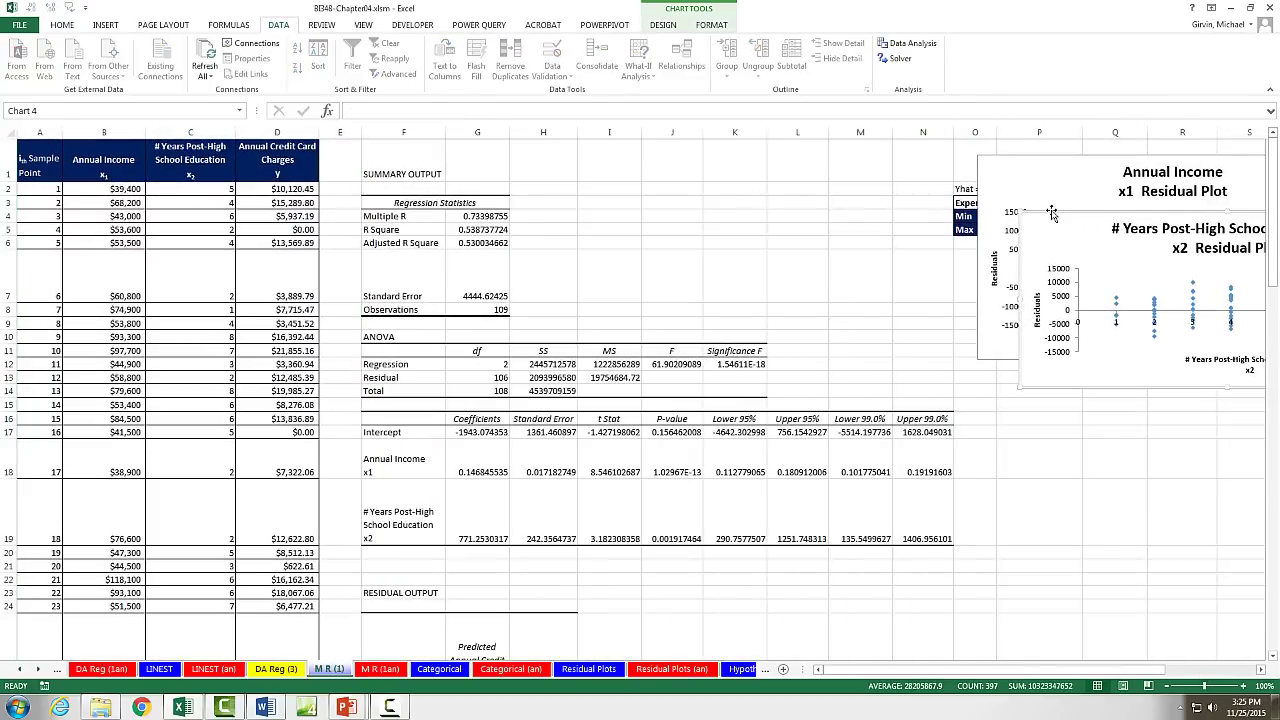
{"action": "left_click_drag", "start_coordinate": [1055, 222], "coordinate": [638, 551]}
{"action": "scroll", "coordinate": [1029, 257], "scroll_direction": "down", "scroll_amount": 2}
{"action": "left_click_drag", "start_coordinate": [1043, 249], "coordinate": [660, 499]}
{"action": "scroll", "coordinate": [660, 499], "scroll_direction": "up", "scroll_amount": 7}
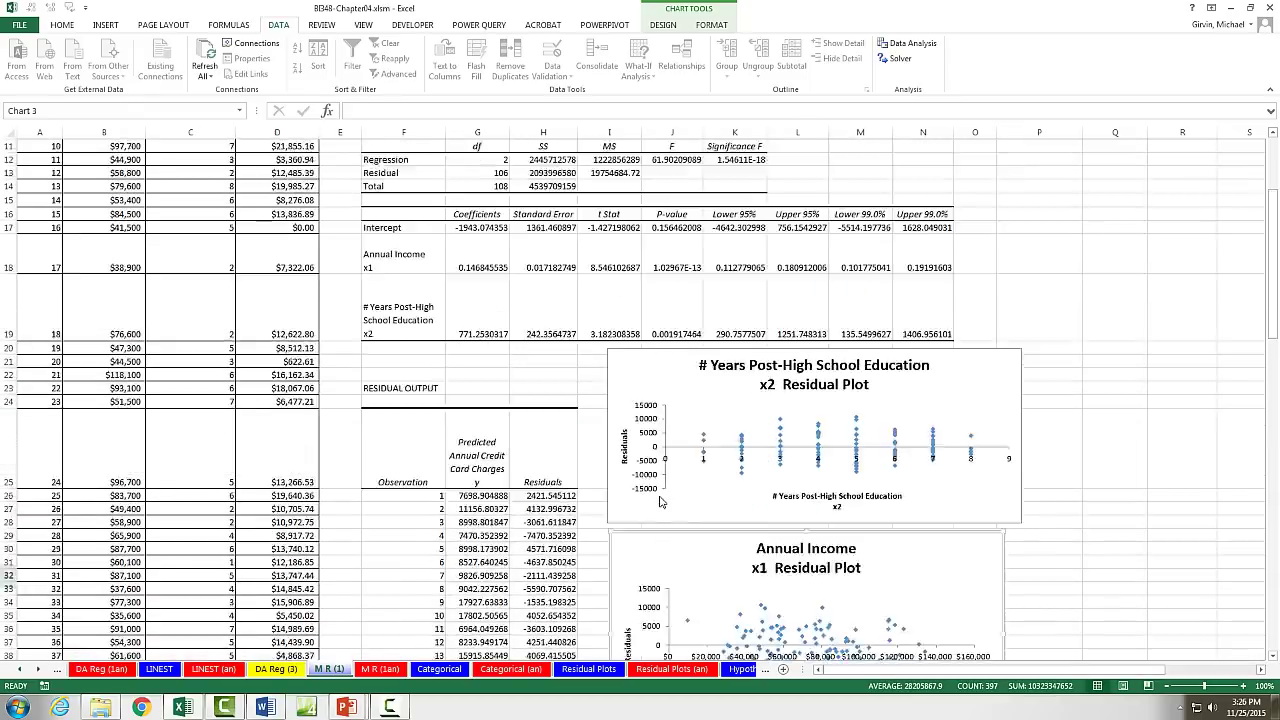
{"action": "left_click_drag", "start_coordinate": [988, 189], "coordinate": [1190, 312]}
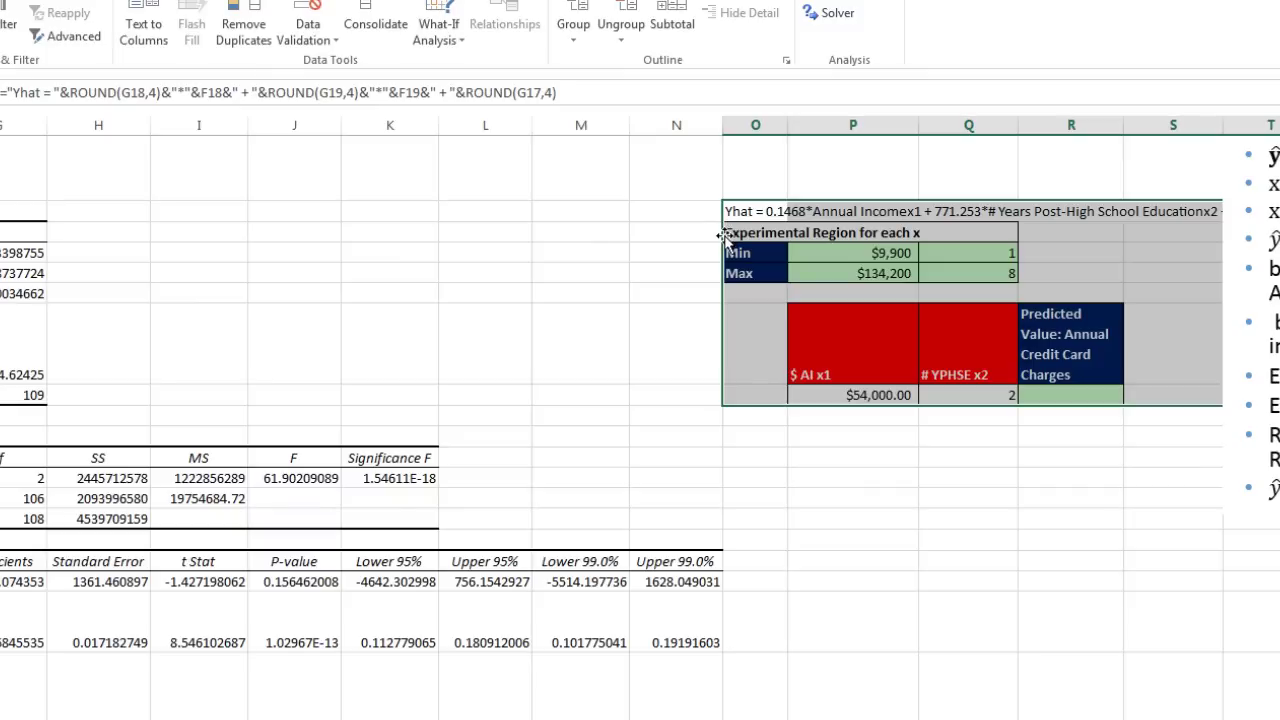
{"action": "left_click_drag", "start_coordinate": [722, 234], "coordinate": [203, 237]}
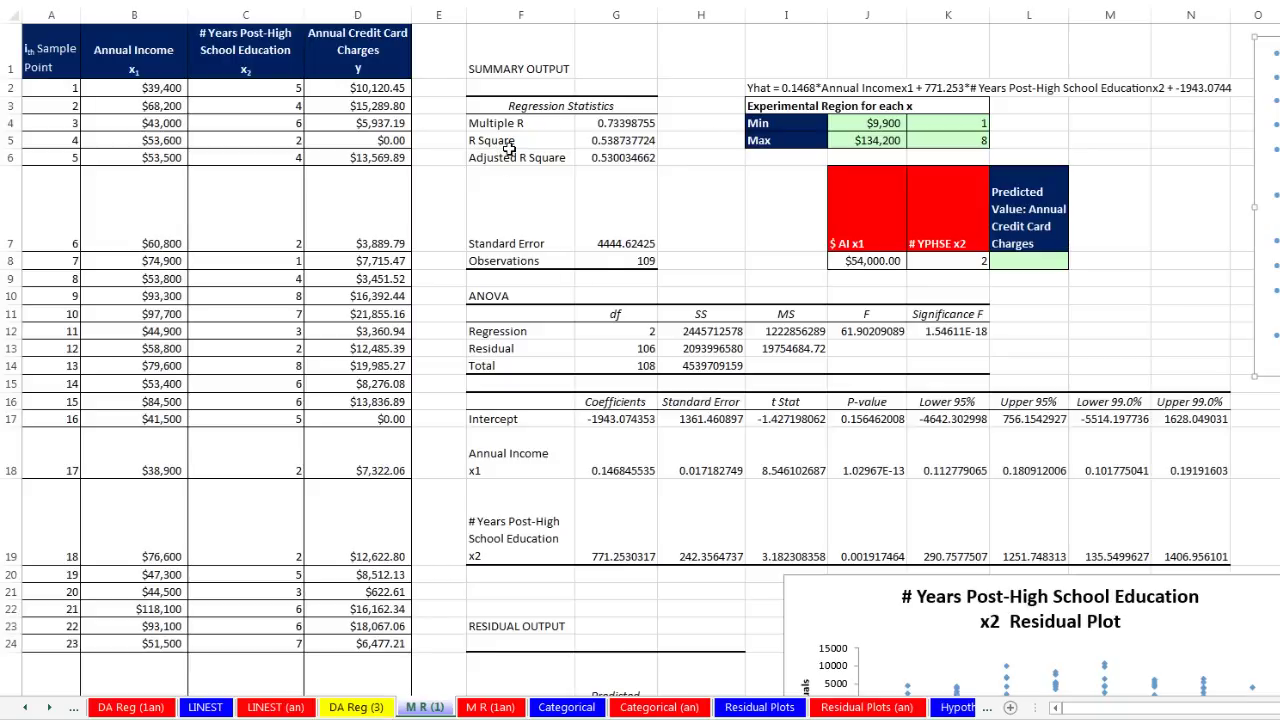
{"action": "left_click_drag", "start_coordinate": [517, 123], "coordinate": [616, 123]}
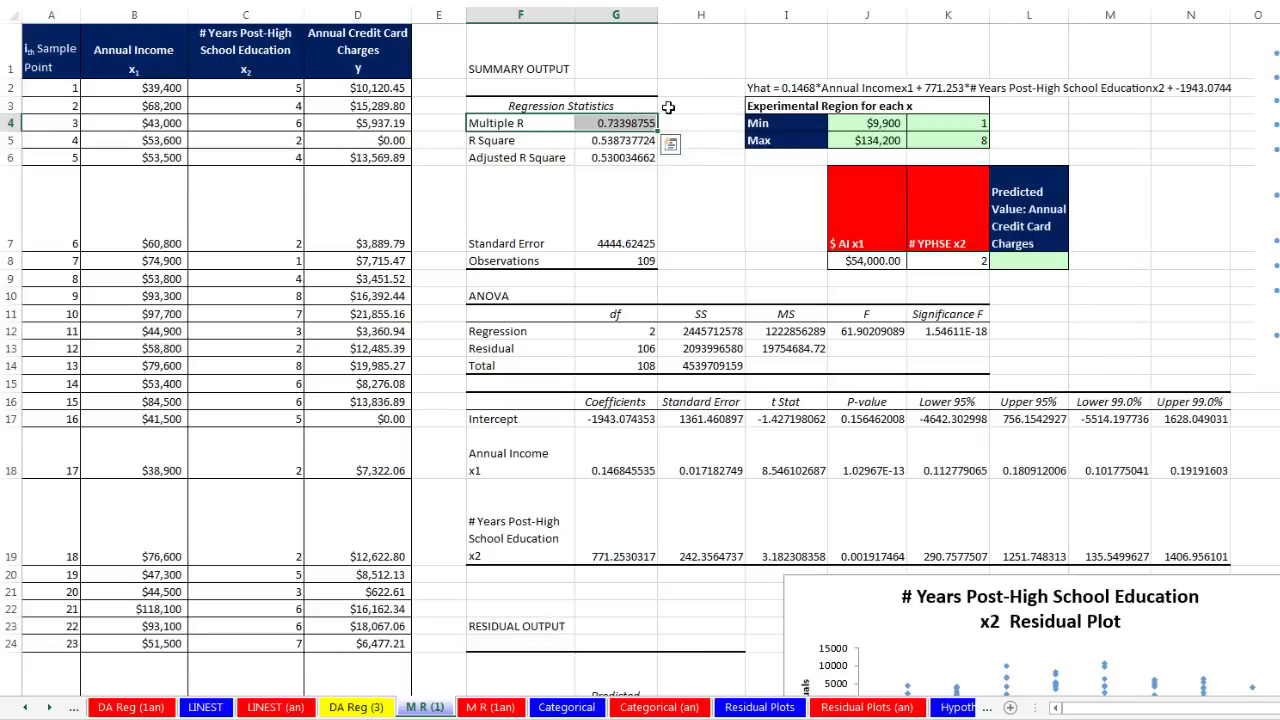
{"action": "left_click_drag", "start_coordinate": [505, 141], "coordinate": [625, 140]}
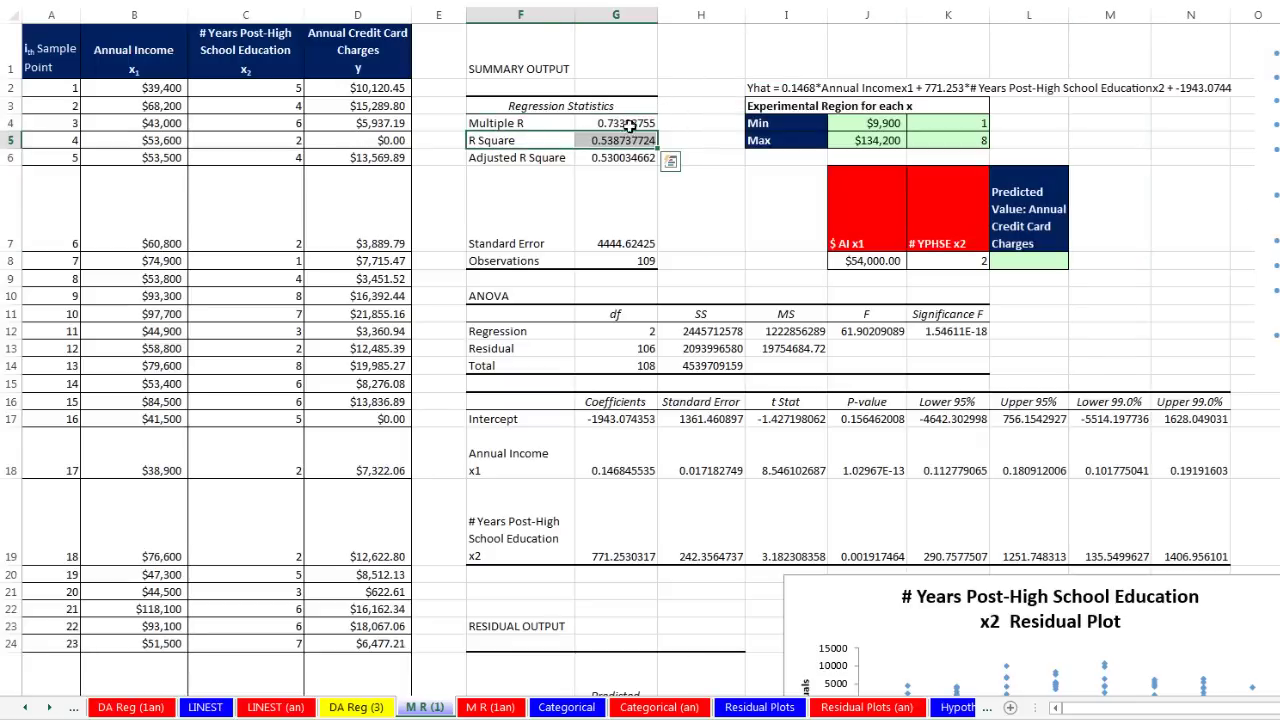
{"action": "left_click", "coordinate": [625, 140]}
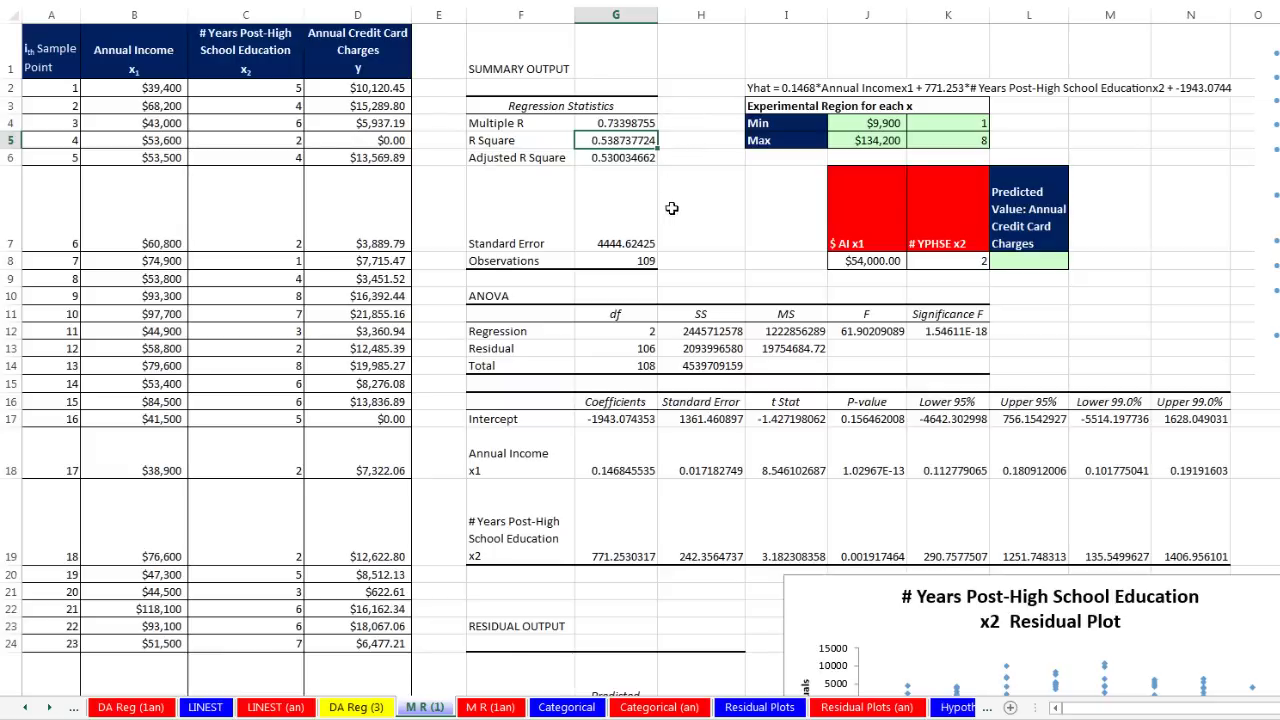
{"action": "left_click_drag", "start_coordinate": [627, 230], "coordinate": [625, 259]}
{"action": "left_click", "coordinate": [625, 259]}
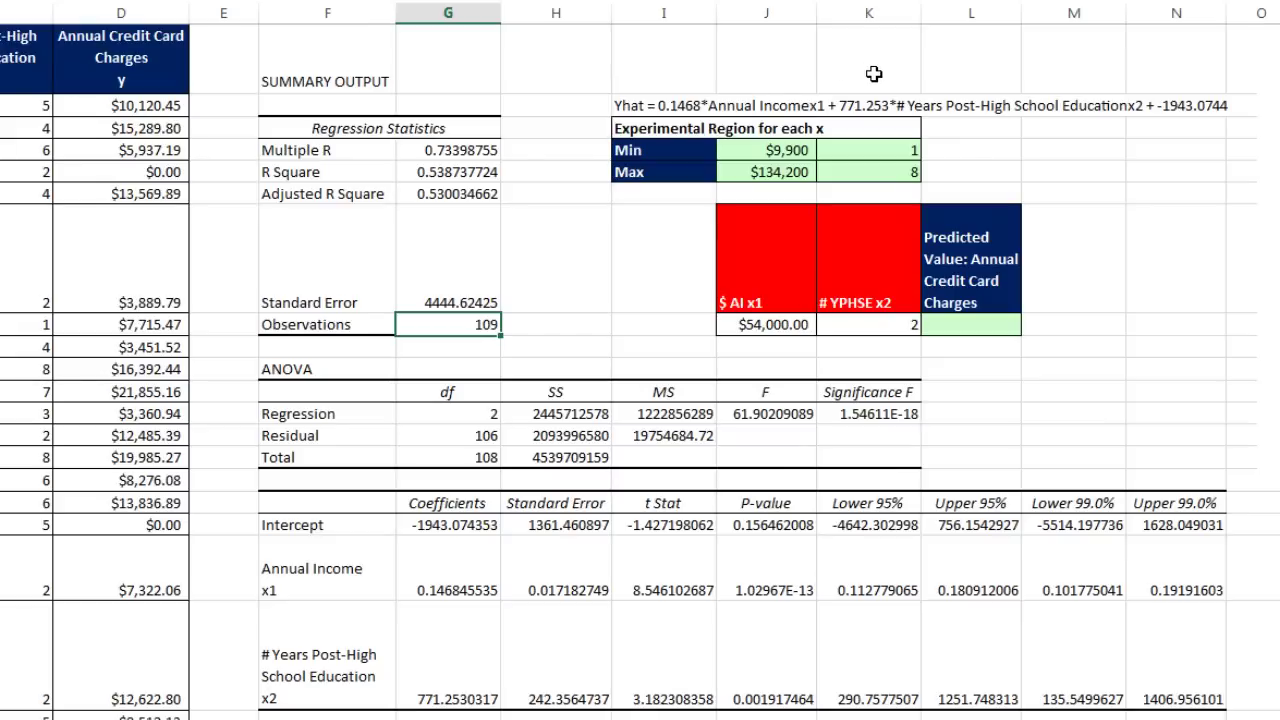
Enter =MIN(B2:B110) as the minimum annual income, giving $9,900.
{"action": "left_click", "coordinate": [792, 325]}
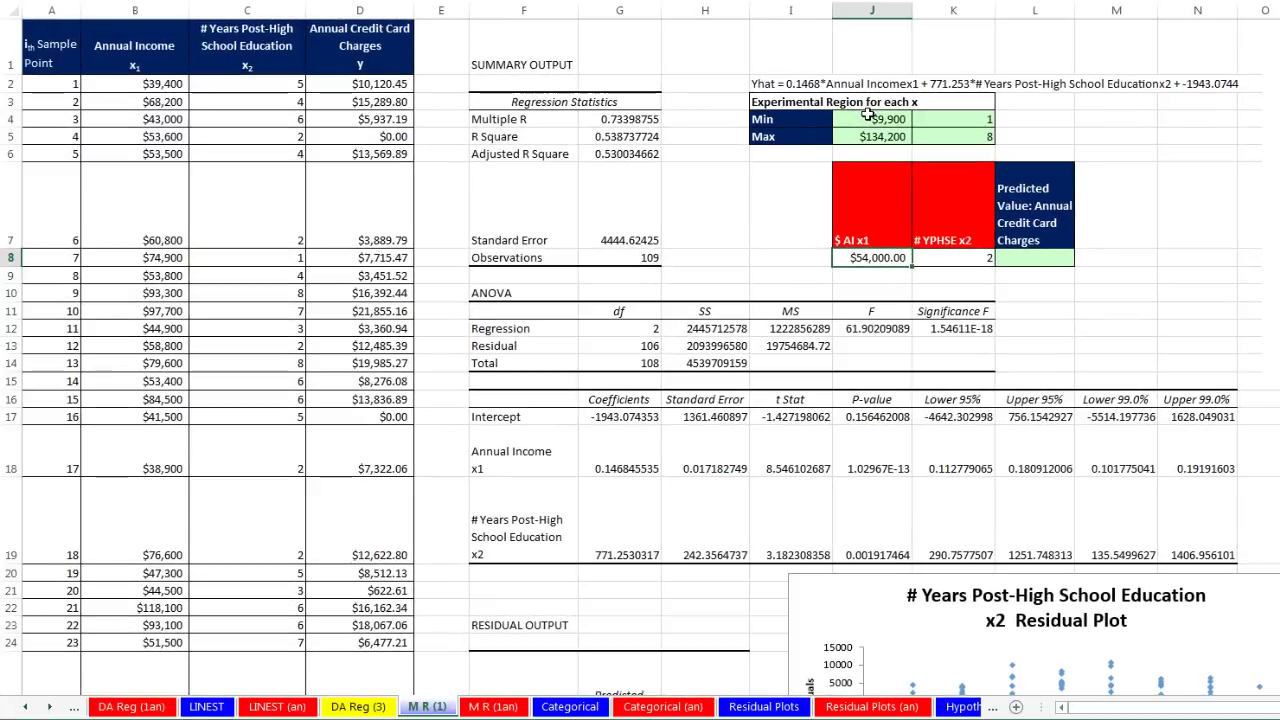
{"action": "left_click", "coordinate": [833, 131]}
{"action": "type", "text": "=MIN("}
{"action": "left_click", "coordinate": [20, 92]}
{"action": "key", "text": "ctrl+shift+Down"}
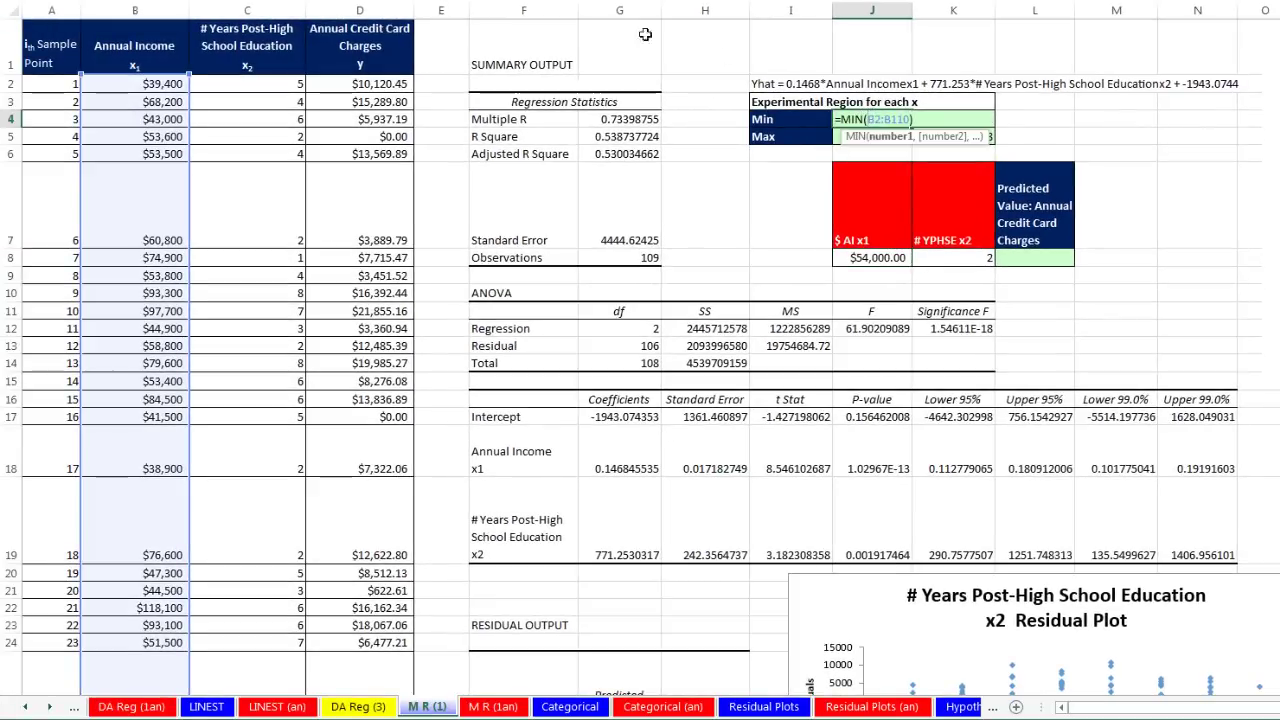
{"action": "key", "text": "Return"}
Enter =MAX(B2:B110) as the maximum income ($134,200) and recheck the years Min formula.
{"action": "type", "text": "=MAX("}
{"action": "left_click", "coordinate": [150, 84]}
{"action": "key", "text": "ctrl+shift+Down"}
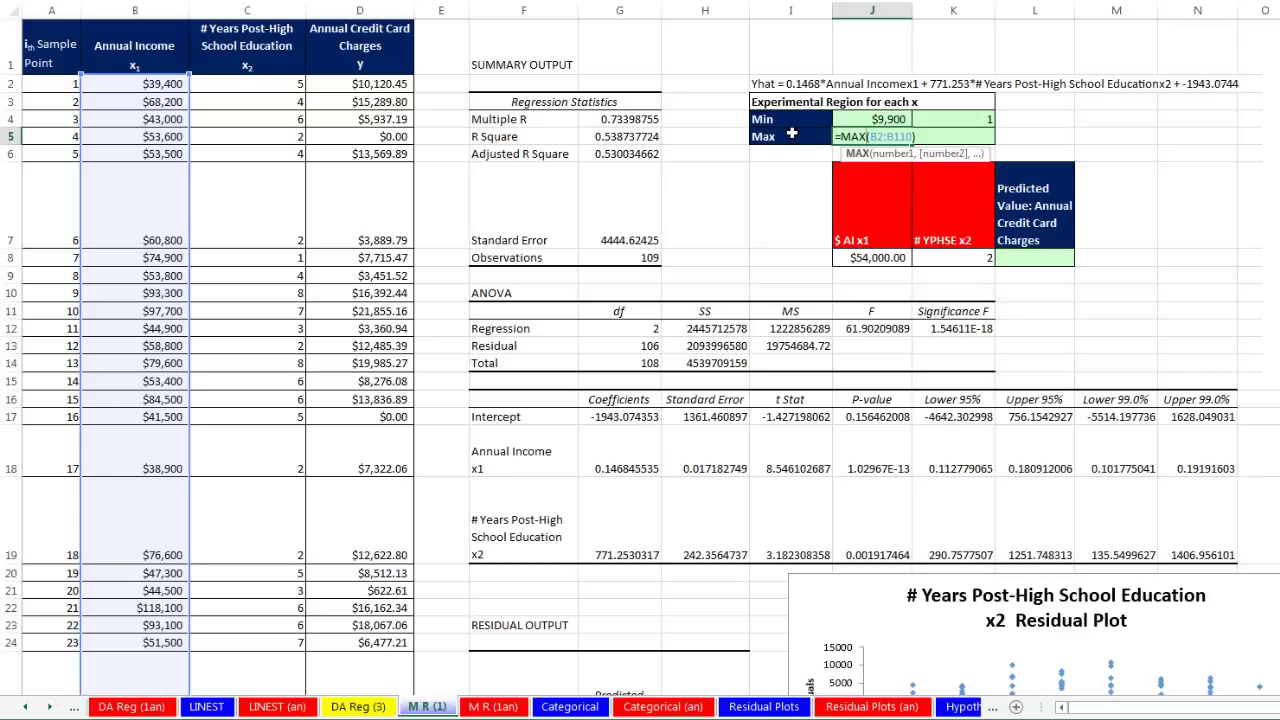
{"action": "key", "text": "ctrl+Return"}
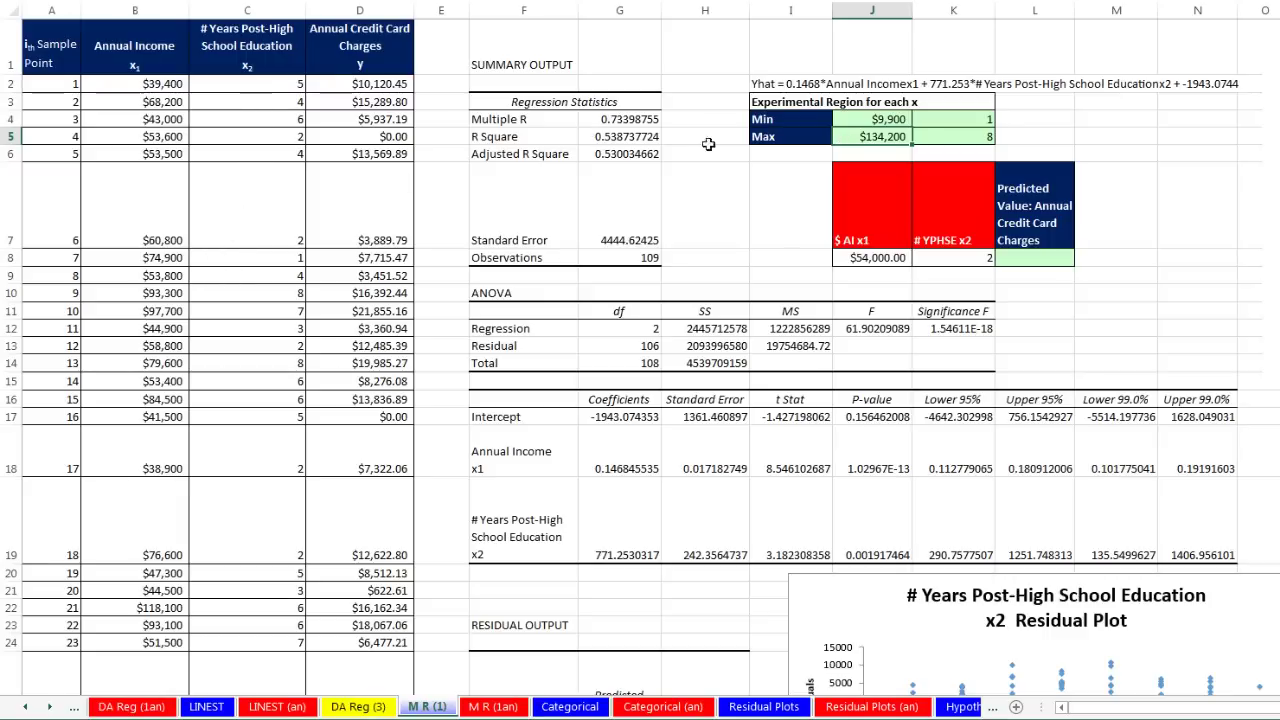
{"action": "double_click", "coordinate": [959, 119]}
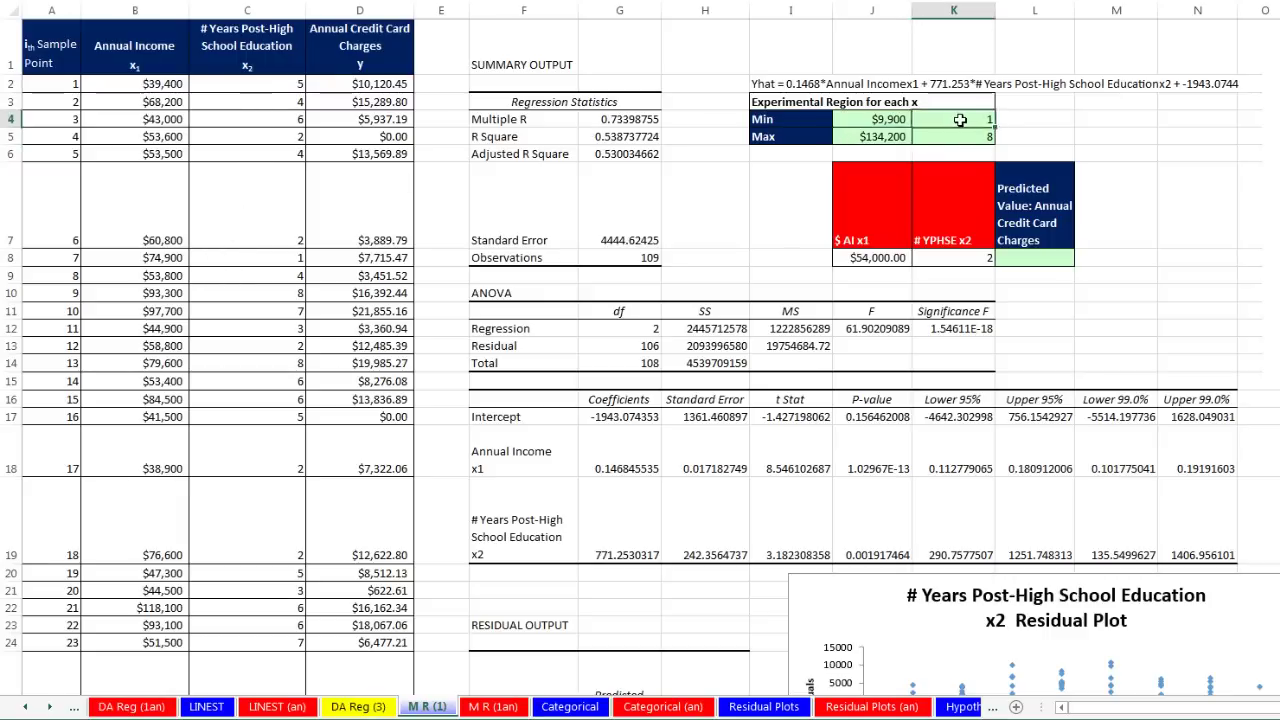
{"action": "key", "text": "Return"}
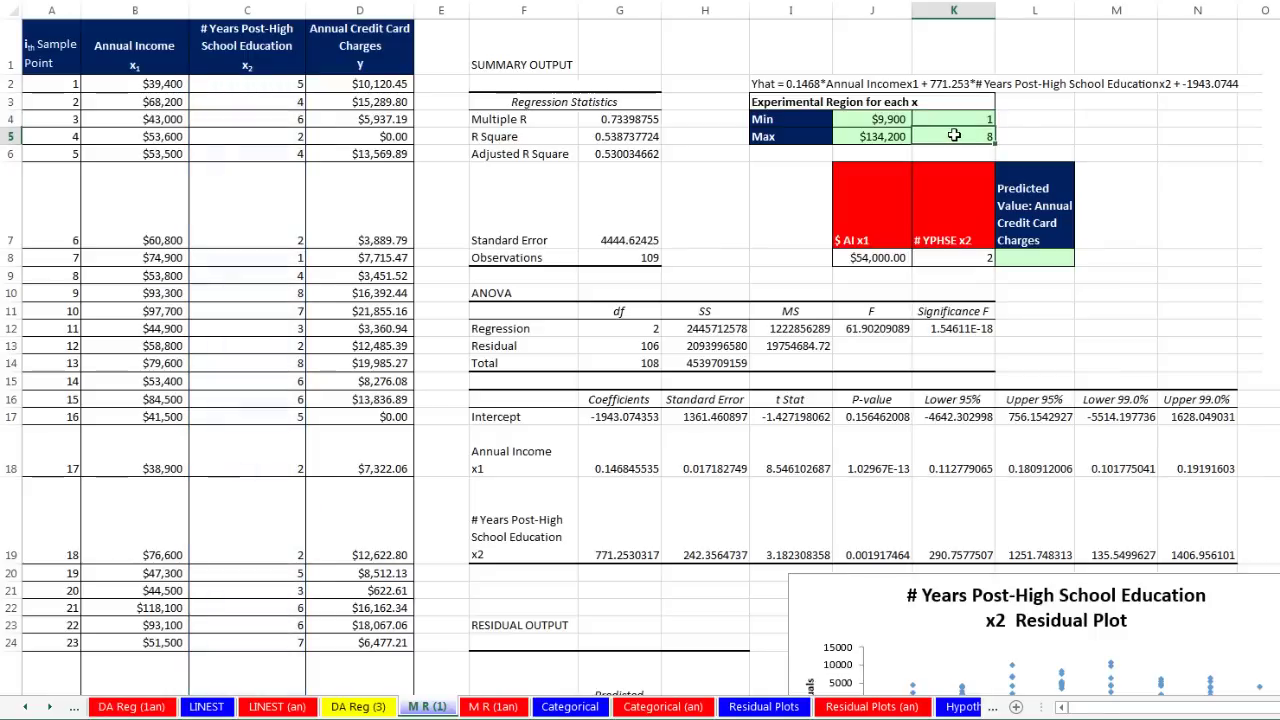
Review the Max years-of-education formula, leaving it unchanged.
{"action": "double_click", "coordinate": [960, 136]}
{"action": "key", "text": "Escape"}
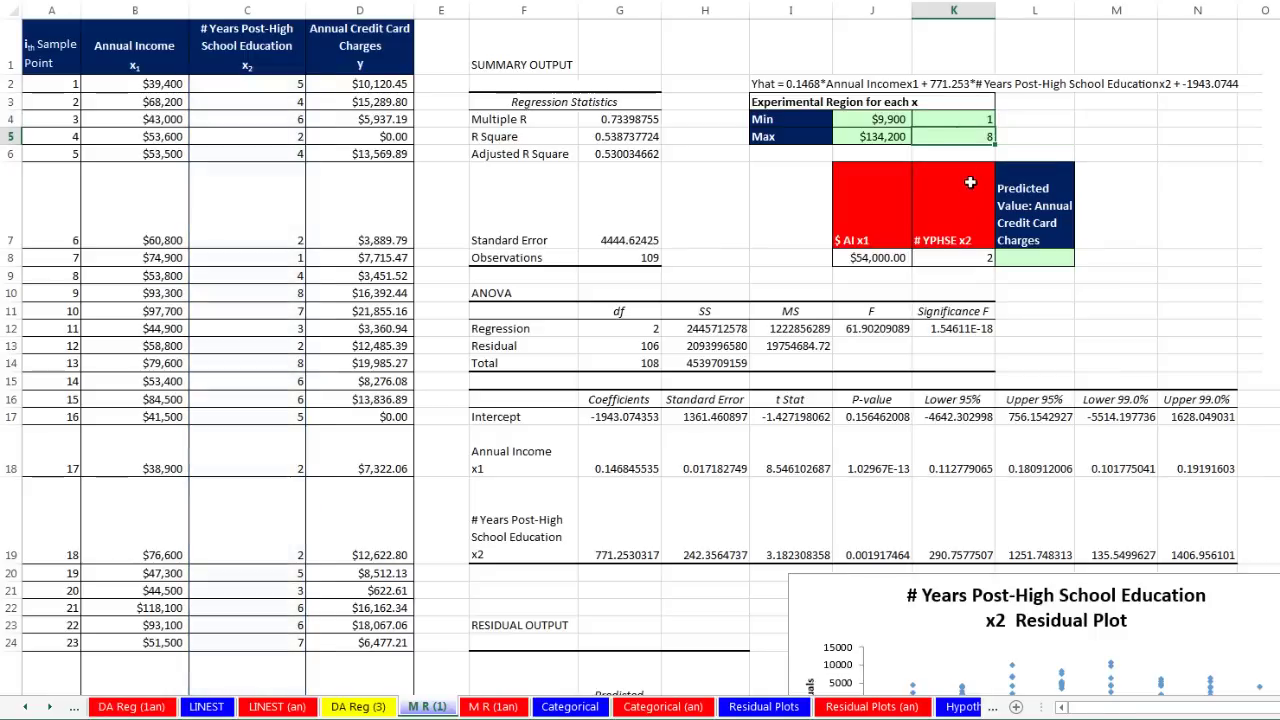
{"action": "left_click", "coordinate": [962, 262]}
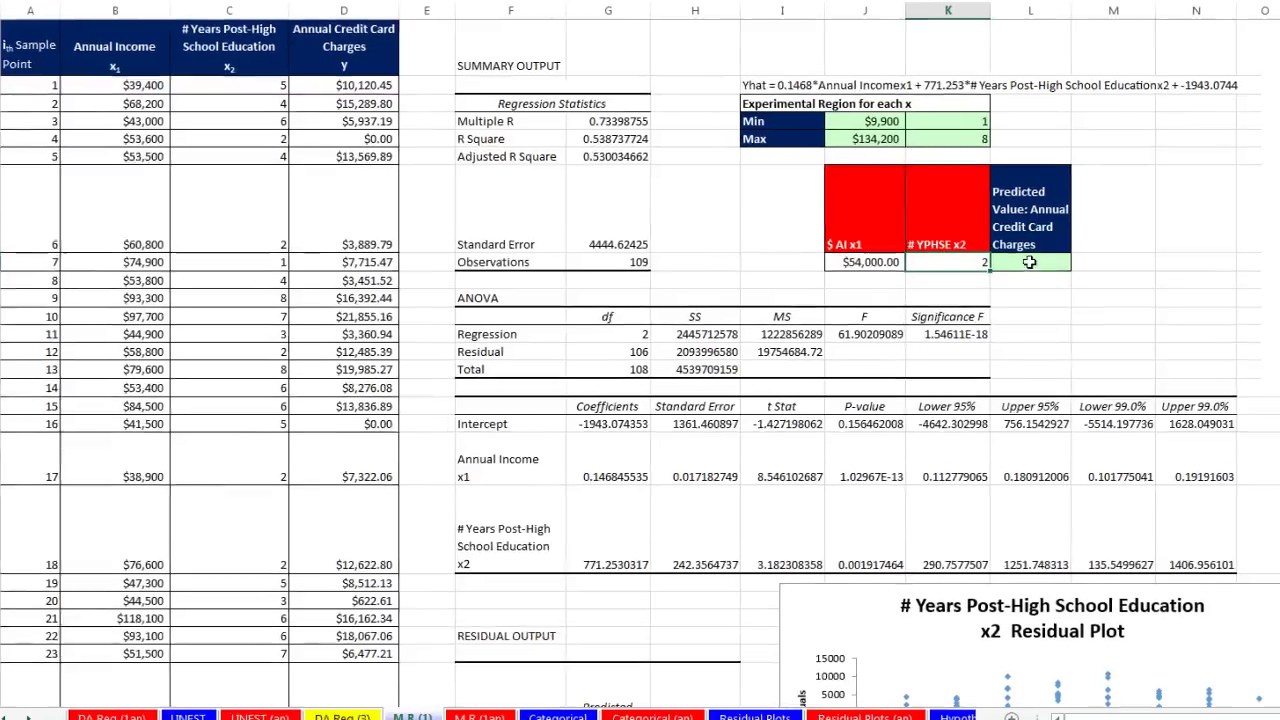
Enter =G18*J8+G19*K8+G17 in the Predicted Value cell, giving $7,529.09.
{"action": "left_click", "coordinate": [1034, 258]}
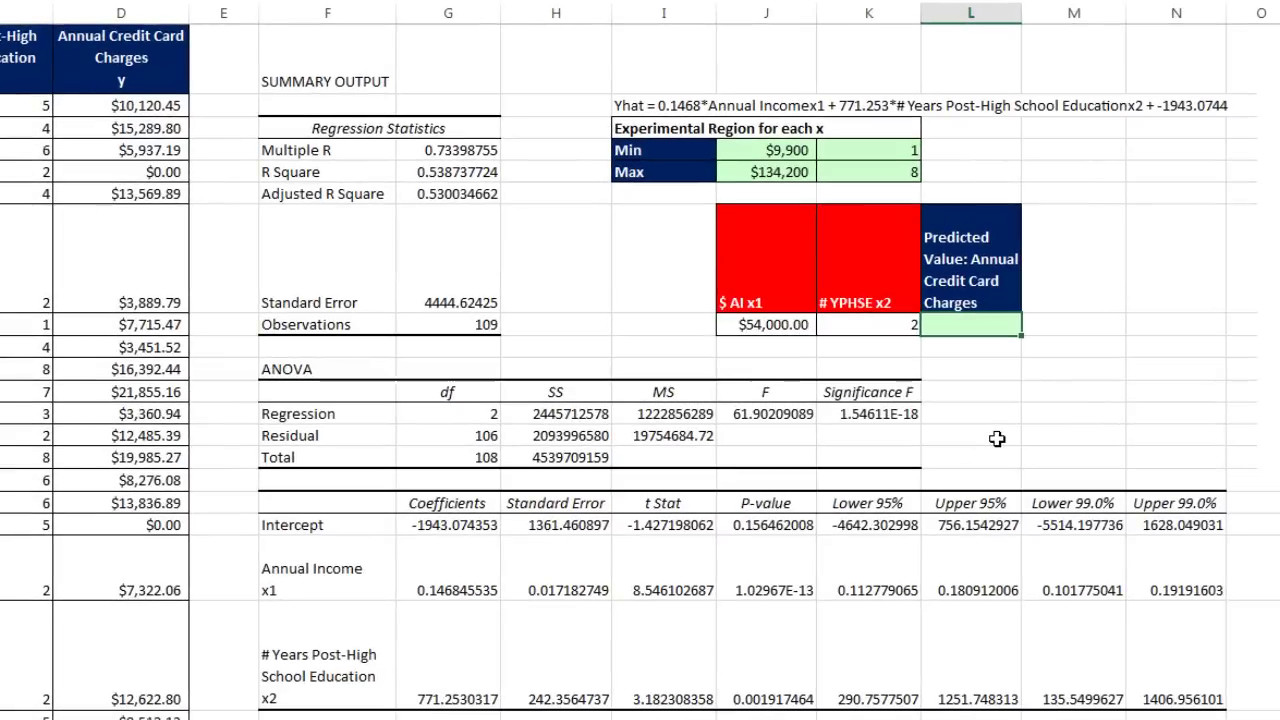
{"action": "type", "text": "="}
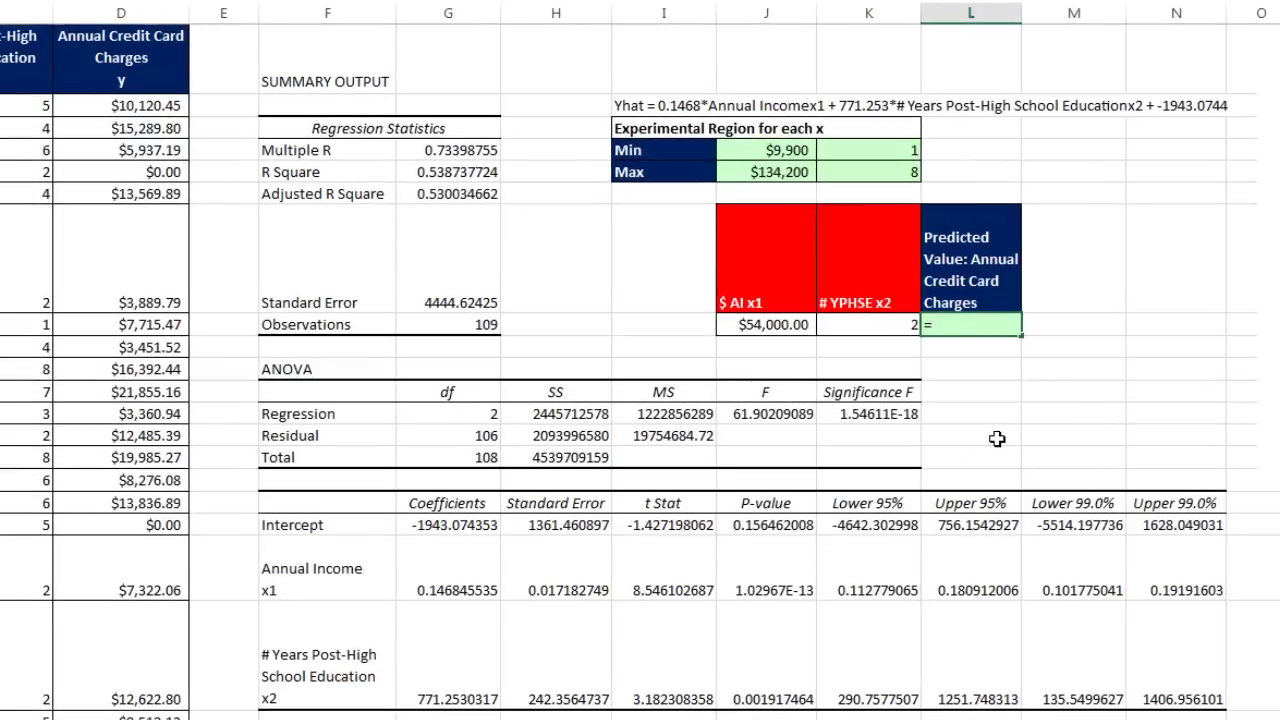
{"action": "left_click", "coordinate": [460, 562]}
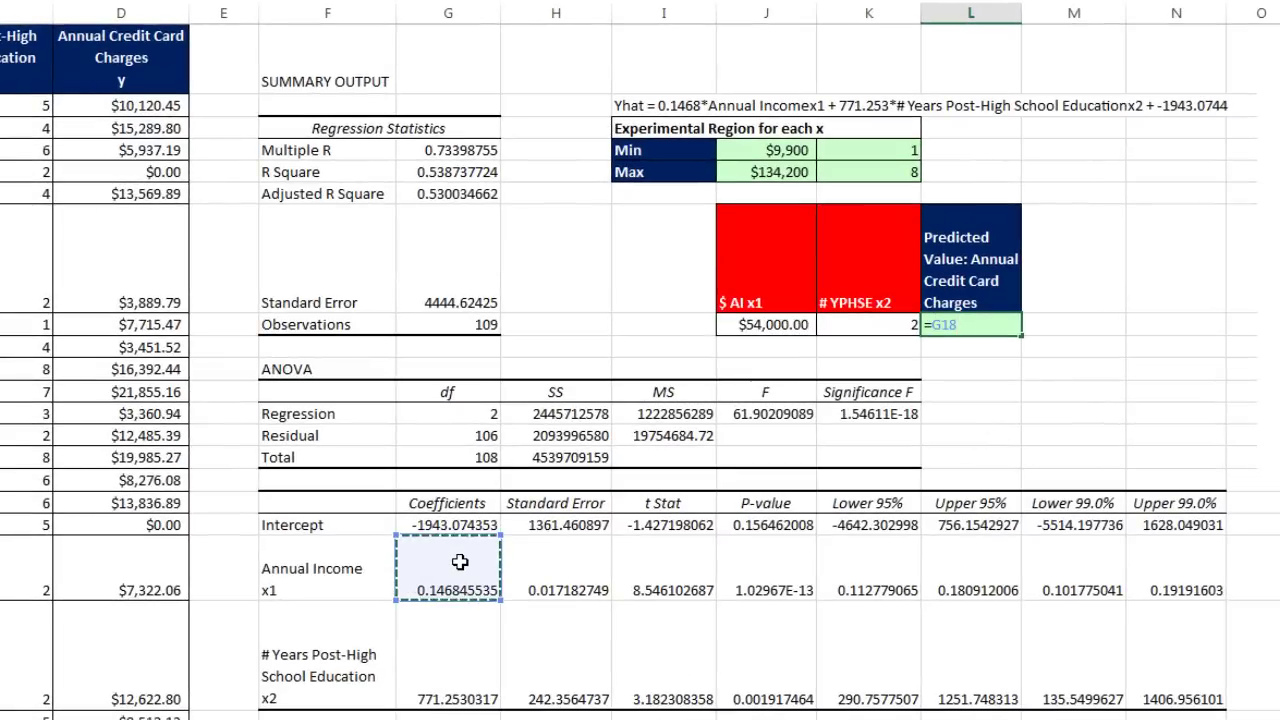
{"action": "type", "text": "*"}
{"action": "left_click", "coordinate": [760, 326]}
{"action": "type", "text": "+"}
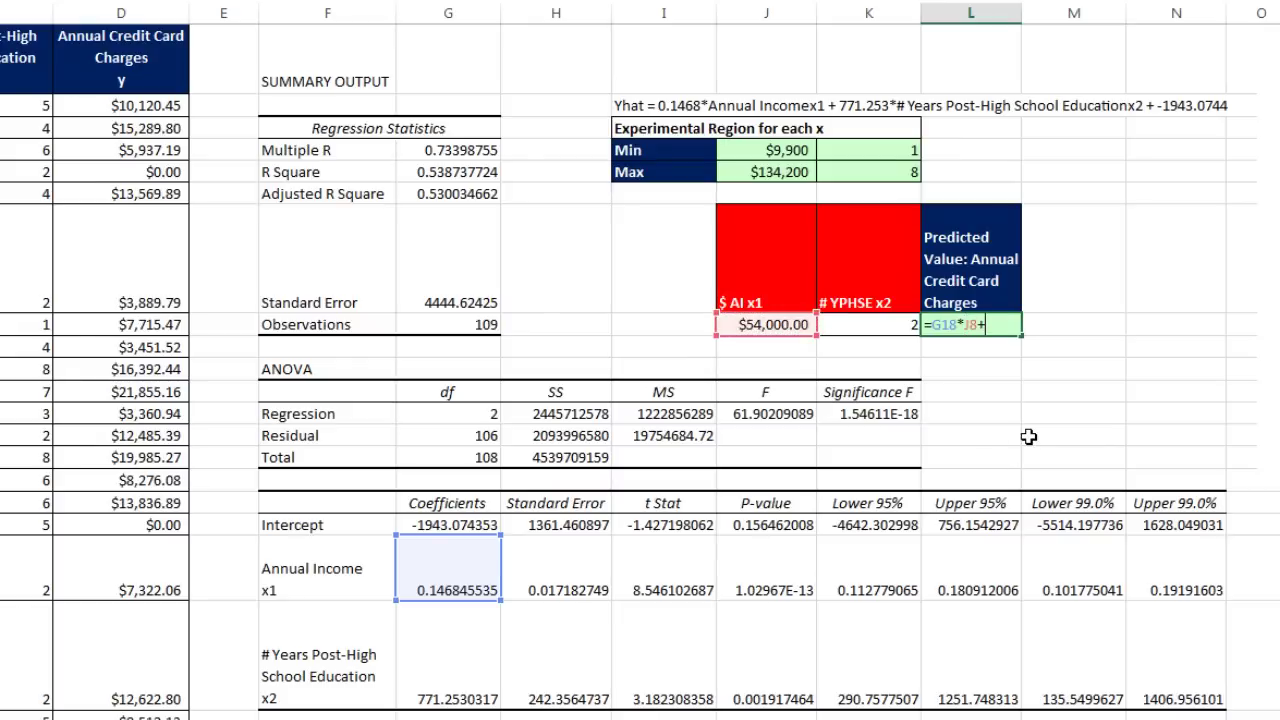
{"action": "left_click", "coordinate": [456, 671]}
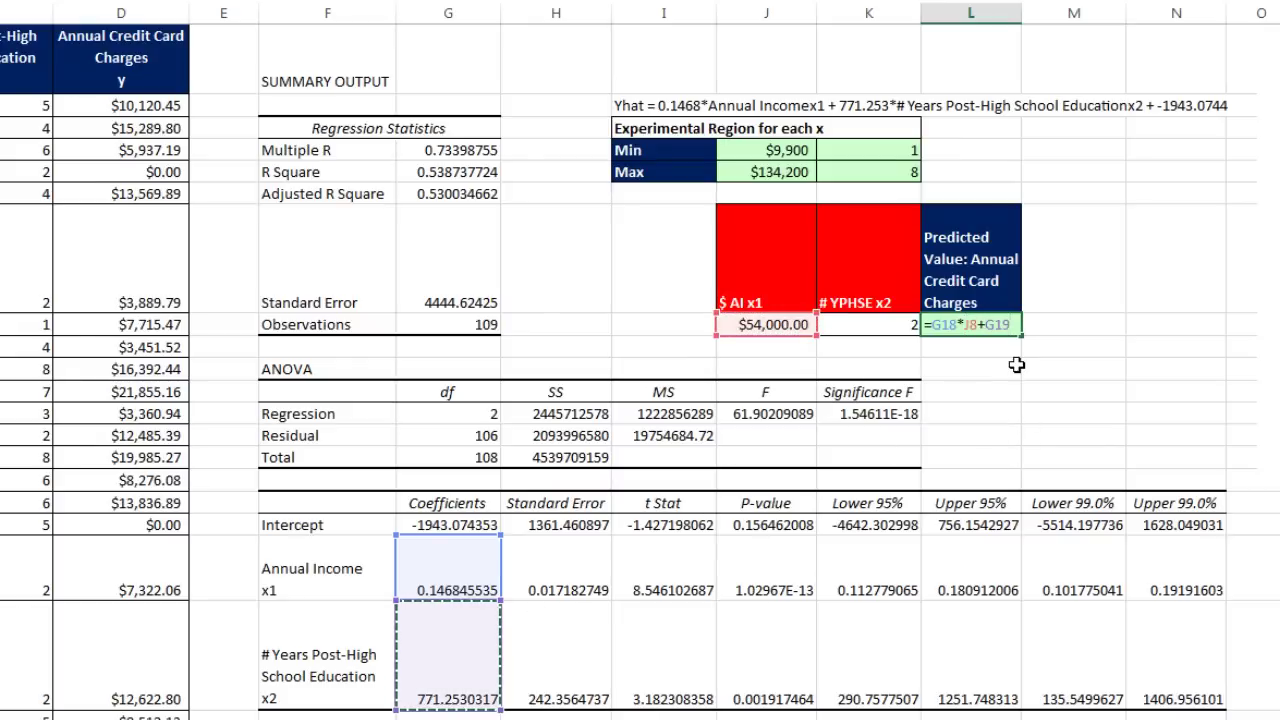
{"action": "type", "text": "*"}
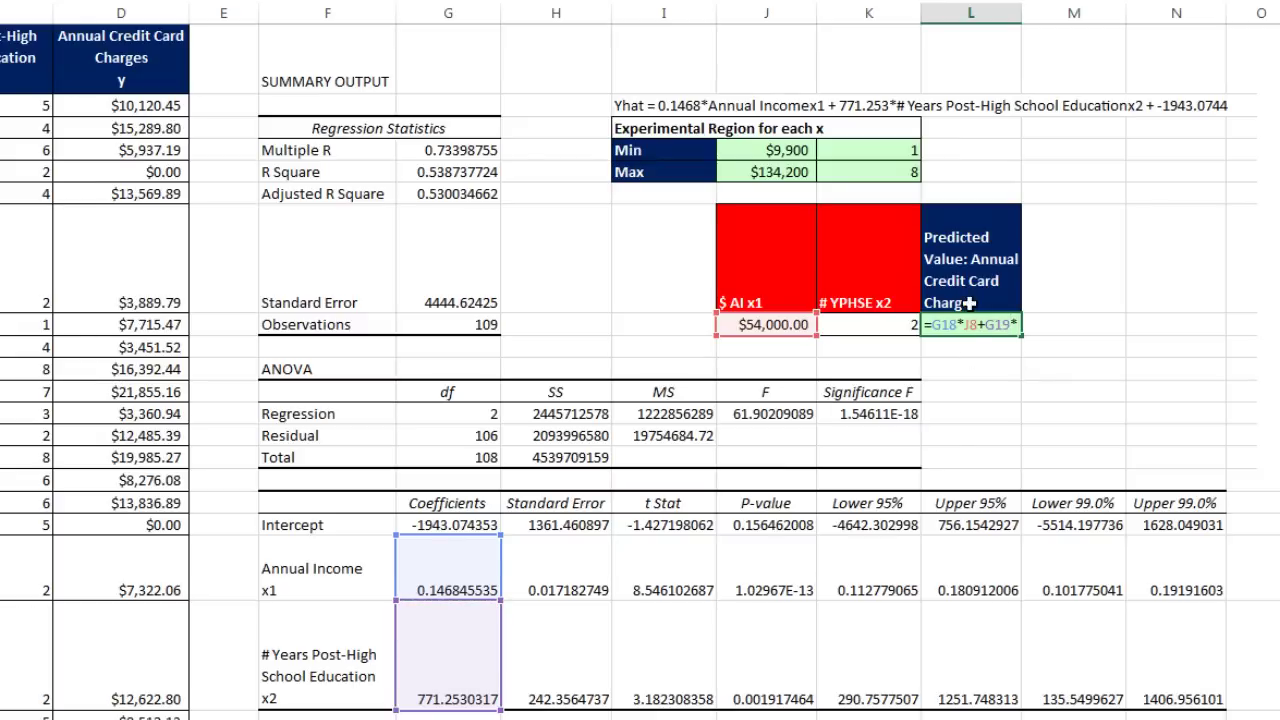
{"action": "left_click", "coordinate": [884, 324]}
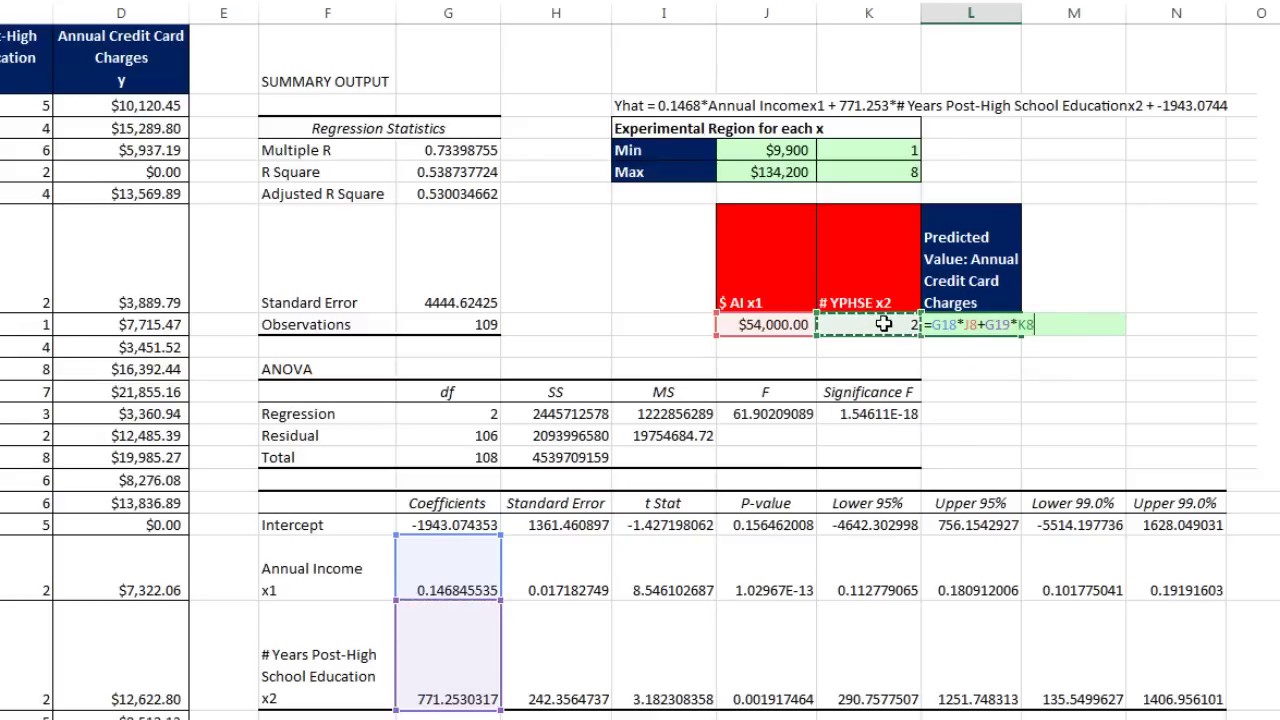
{"action": "type", "text": "+"}
{"action": "left_click", "coordinate": [444, 520]}
{"action": "key", "text": "ctrl+Return"}
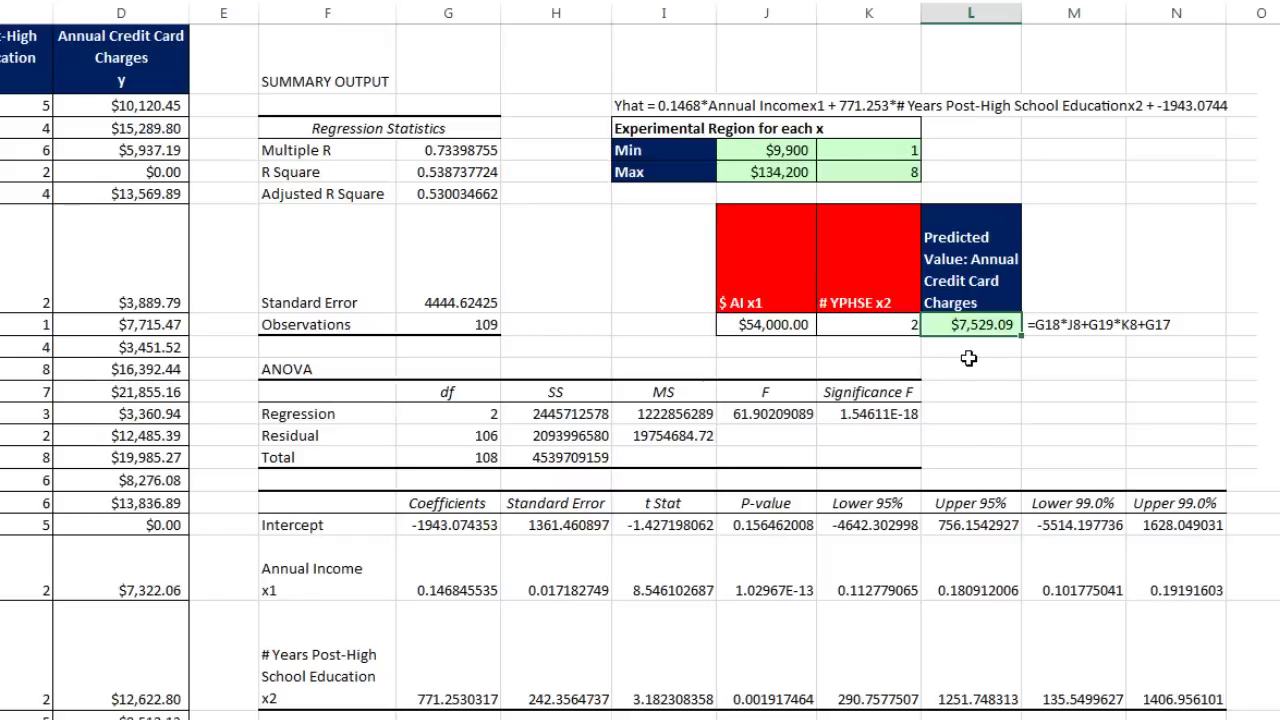
Try a trial income of $190,000 with 0 years, then undo back to $54,000 and 2.
{"action": "left_click", "coordinate": [771, 324]}
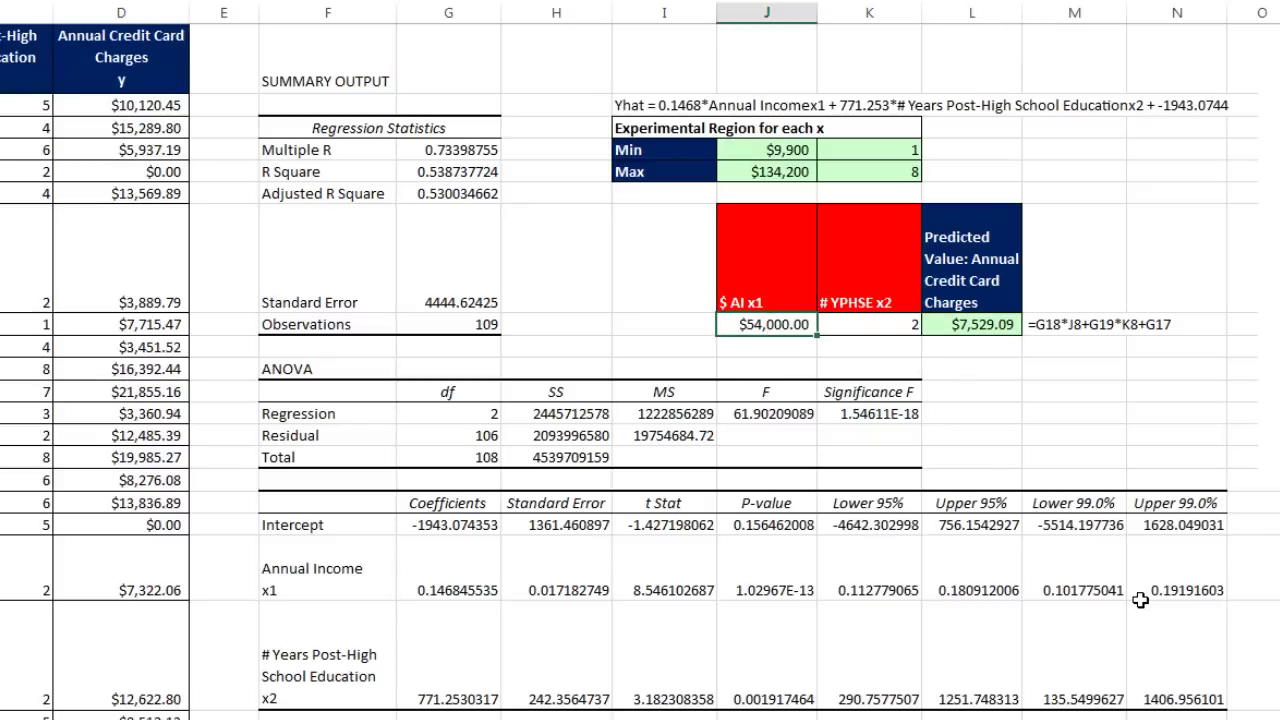
{"action": "type", "text": "1900"}
{"action": "key", "text": "Tab"}
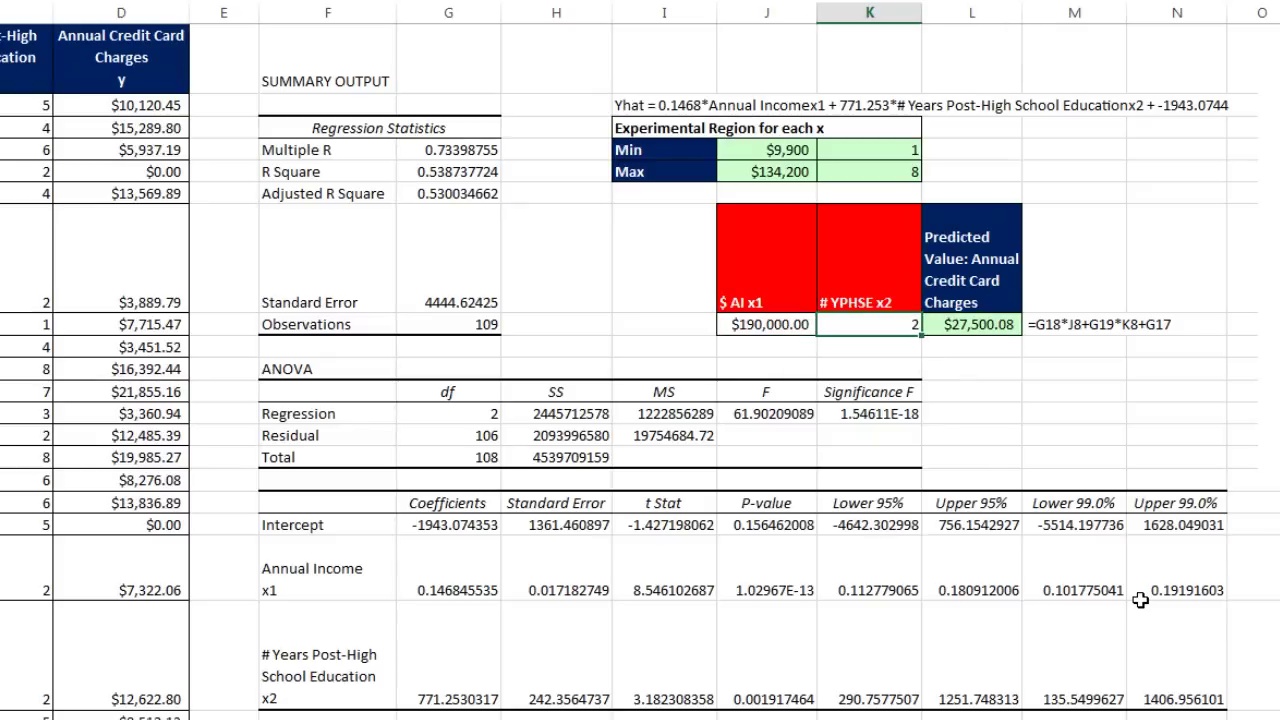
{"action": "key", "text": "ctrl+Return"}
{"action": "key", "text": "ctrl+z"}
{"action": "key", "text": "ctrl+z"}
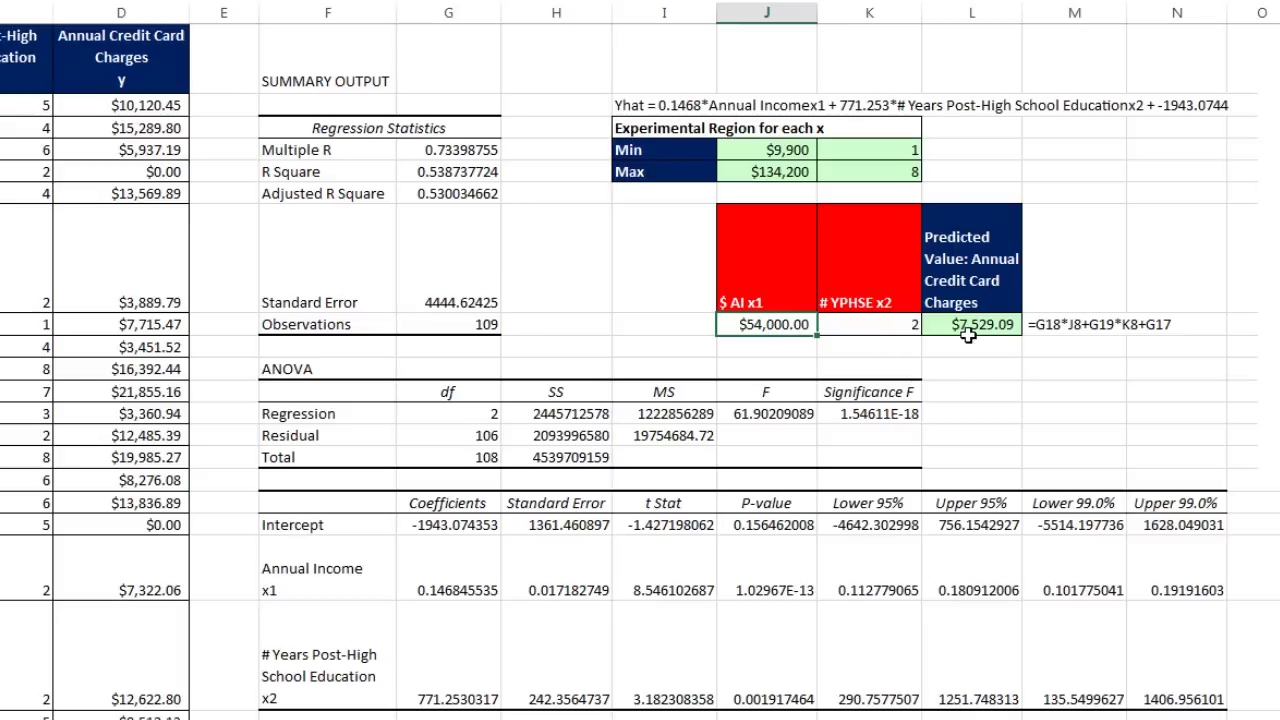
Enter $69,500 income and 4 years of education, raising predicted charges to $11,347.70.
{"action": "type", "text": "69,500"}
{"action": "key", "text": "ctrl+Return"}
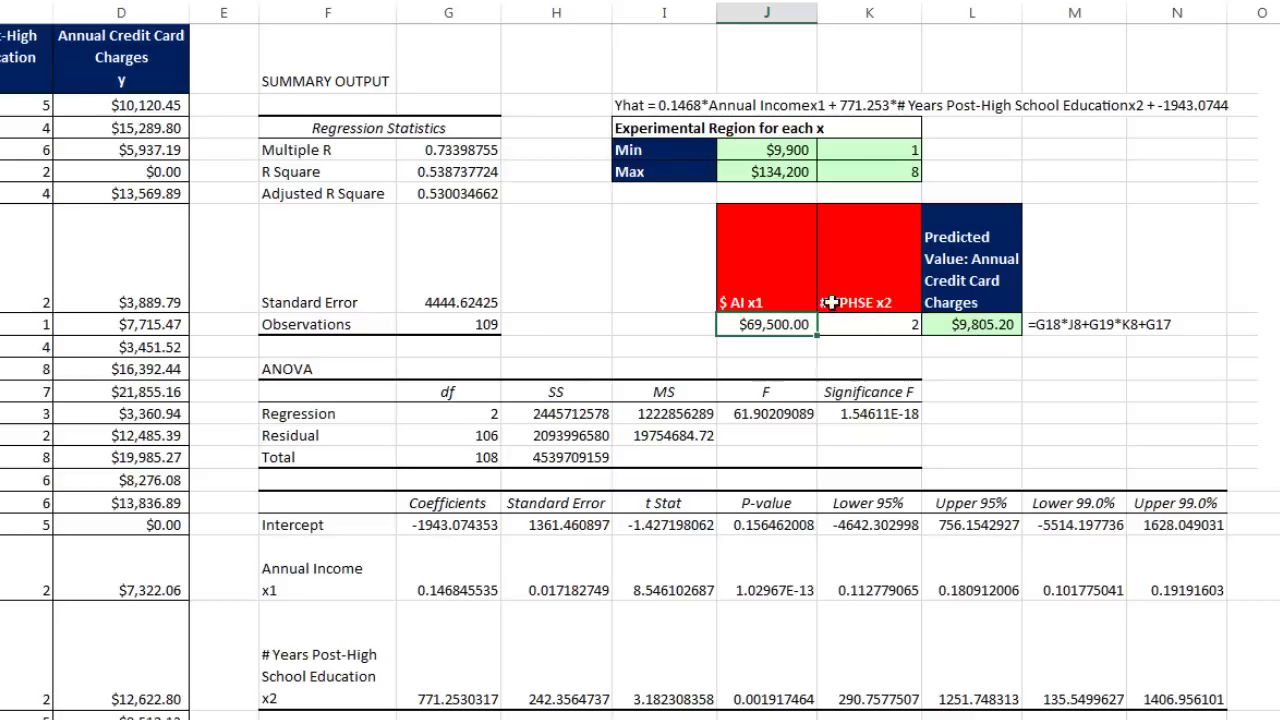
{"action": "left_click", "coordinate": [910, 324]}
{"action": "type", "text": "4"}
{"action": "key", "text": "ctrl+Return"}
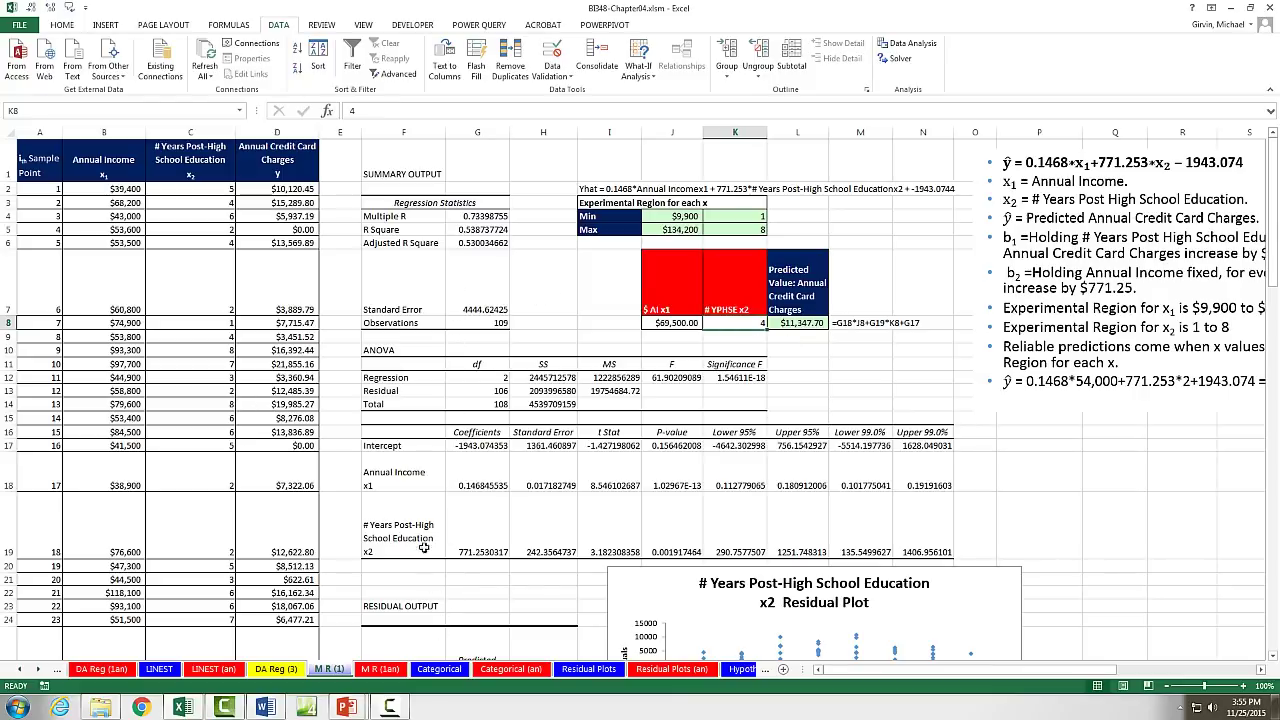
{"action": "left_click_drag", "start_coordinate": [190, 165], "coordinate": [200, 310]}
{"action": "left_click_drag", "start_coordinate": [103, 170], "coordinate": [152, 365]}
{"action": "left_click_drag", "start_coordinate": [277, 165], "coordinate": [272, 358]}
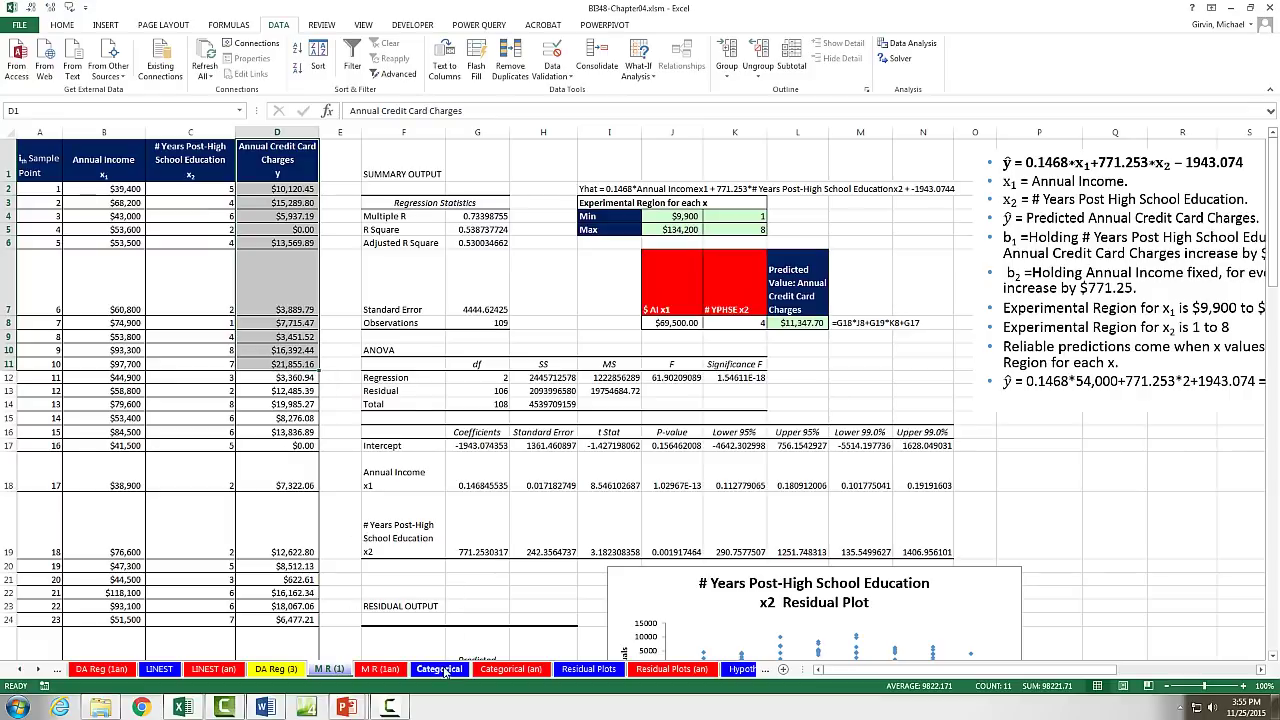
{"action": "left_click", "coordinate": [296, 168]}
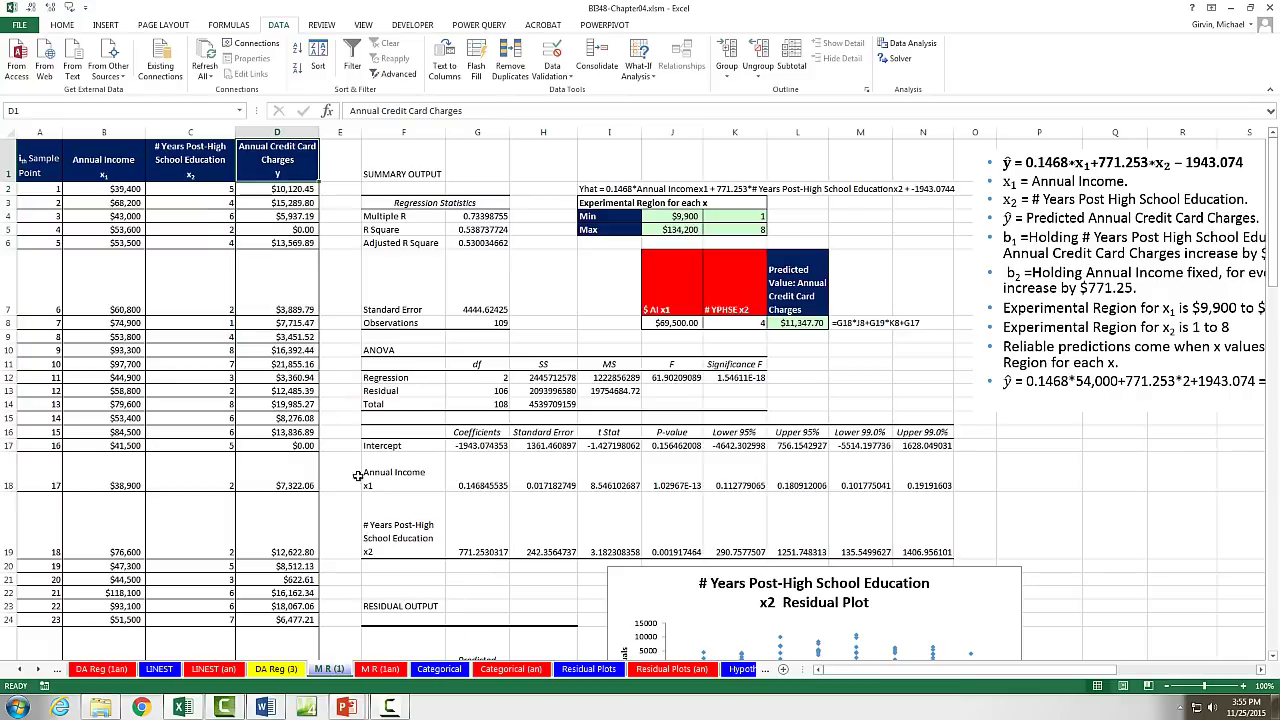
Open the Categorical sheet and point out the Age, Blood Pressure, Smoker and stroke-risk headers.
{"action": "left_click", "coordinate": [434, 671]}
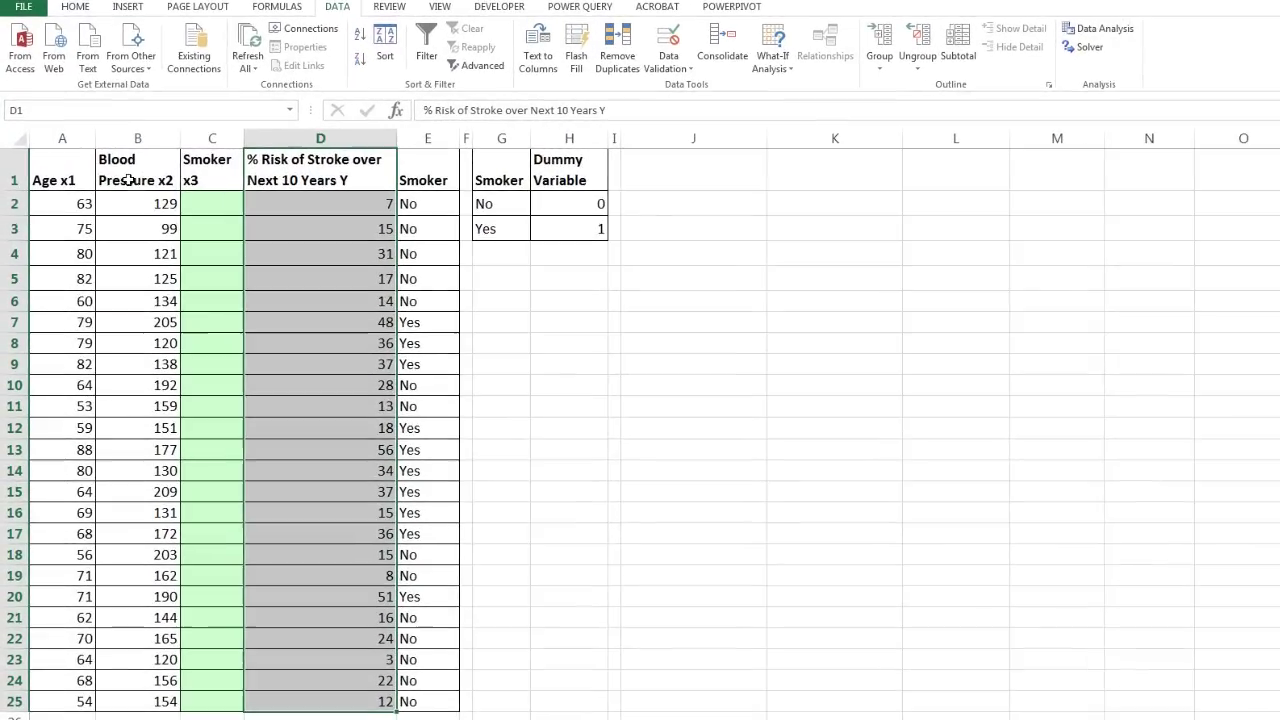
{"action": "left_click", "coordinate": [76, 175]}
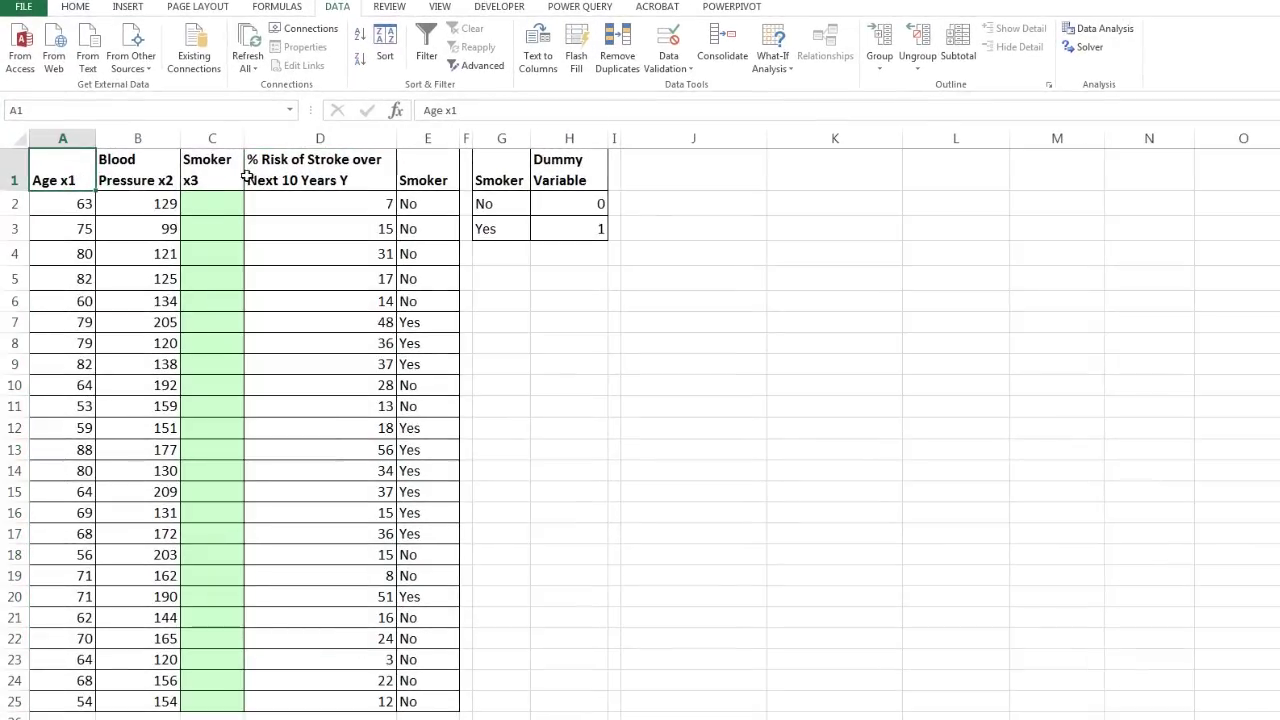
{"action": "left_click", "coordinate": [289, 176]}
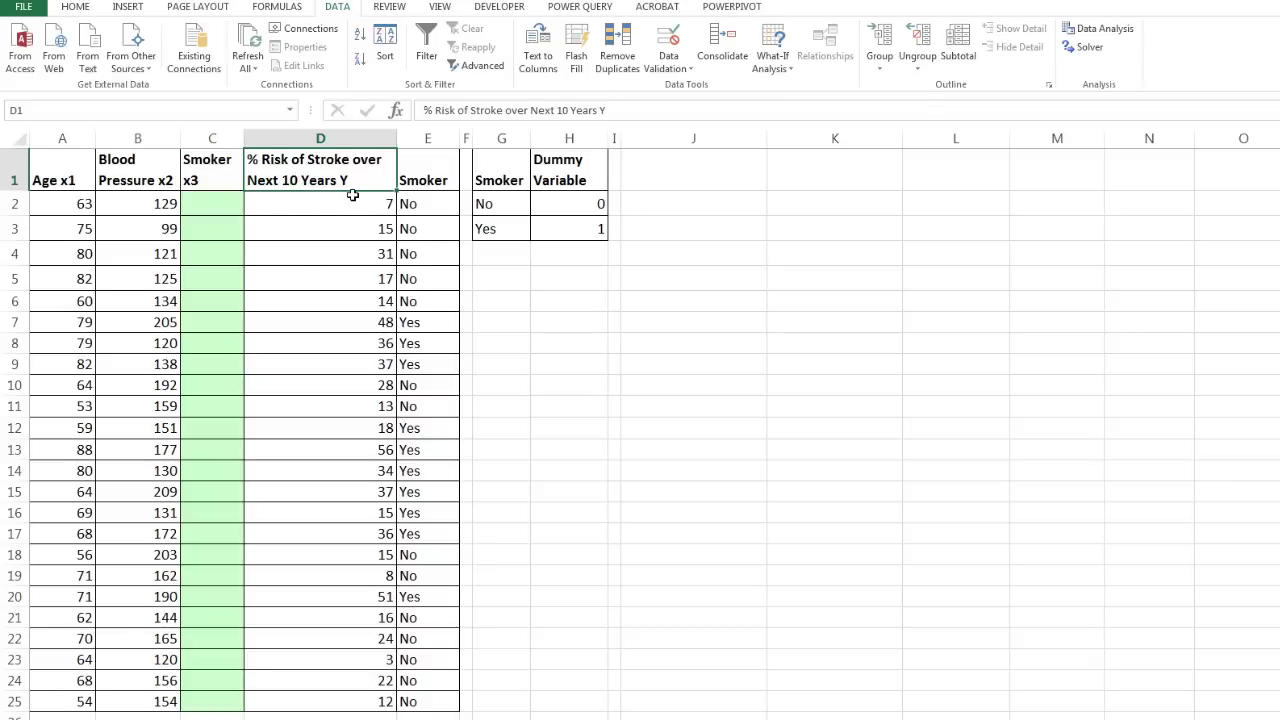
{"action": "left_click", "coordinate": [69, 173]}
{"action": "left_click", "coordinate": [120, 177]}
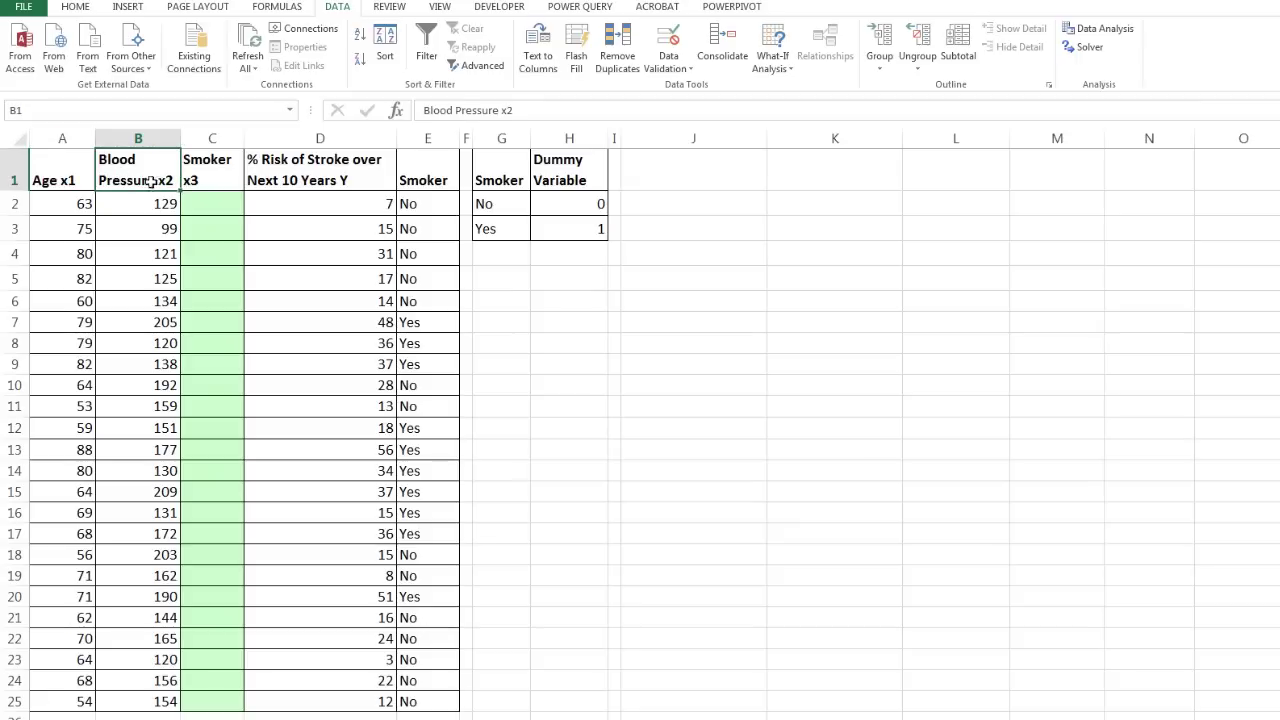
{"action": "left_click", "coordinate": [213, 180]}
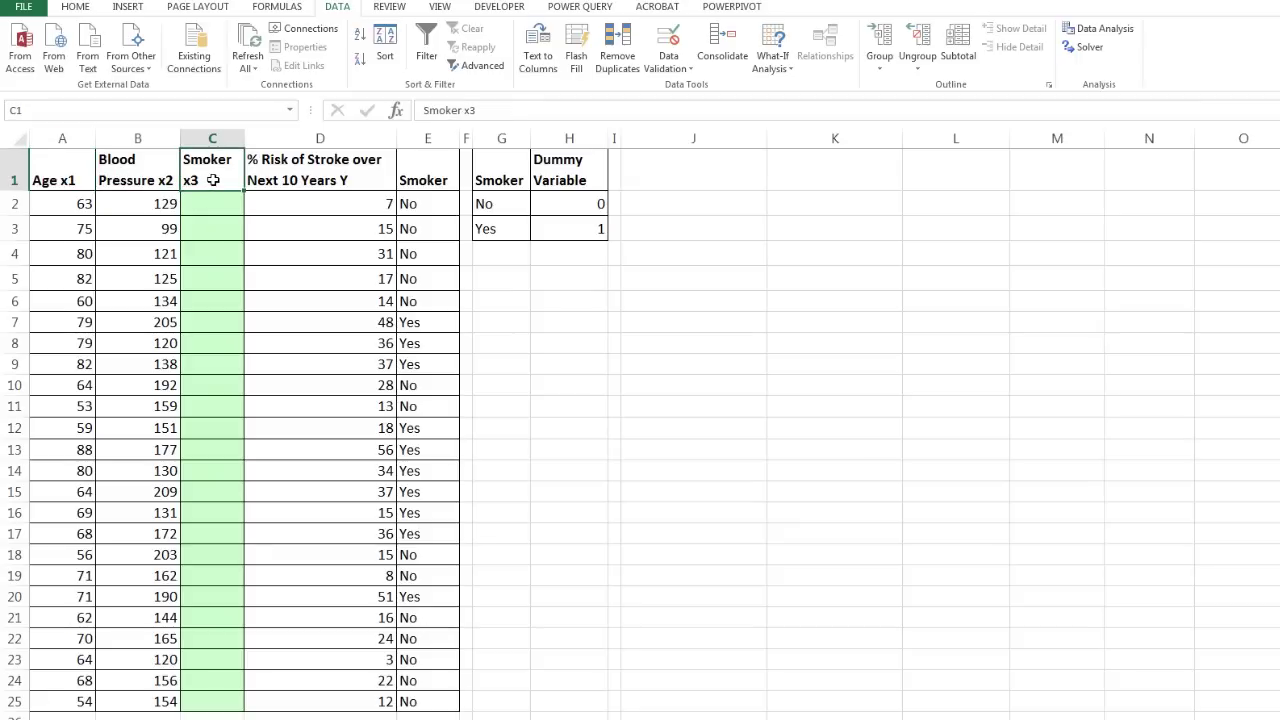
Point out the No=0, Yes=1 lookup table, the predictors A1:C1 and the response header.
{"action": "left_click", "coordinate": [506, 204]}
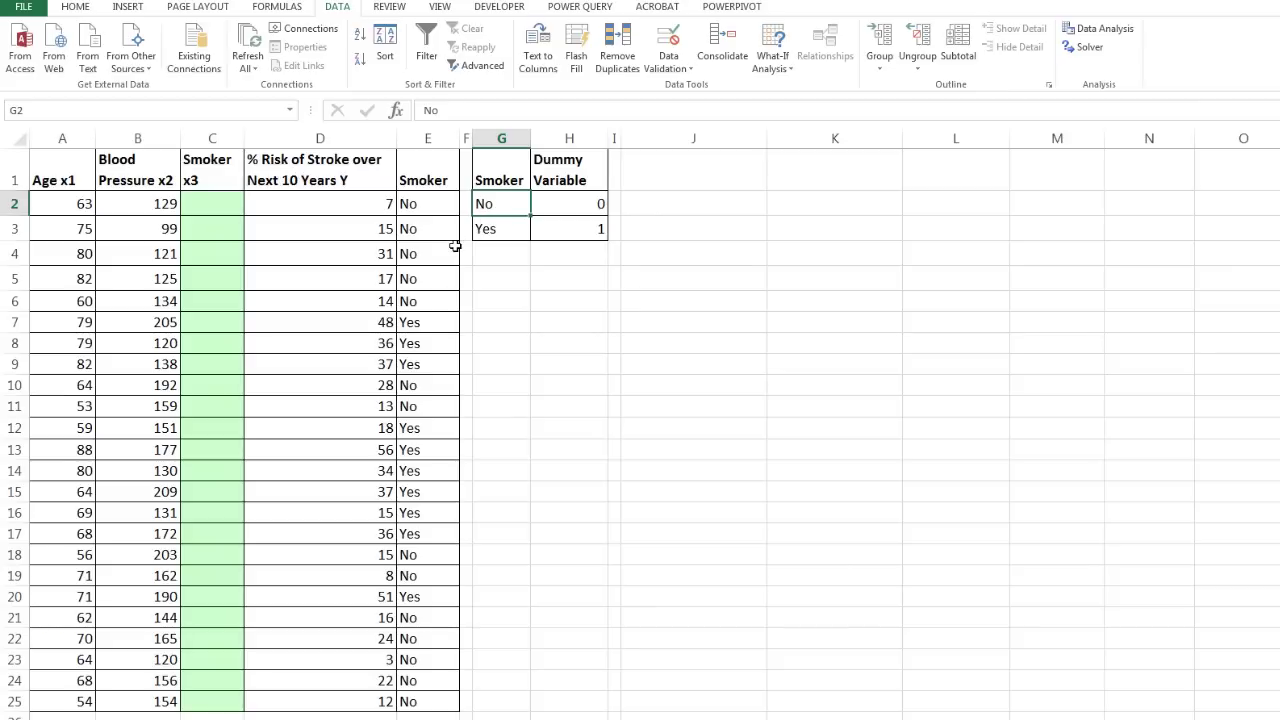
{"action": "left_click", "coordinate": [581, 229]}
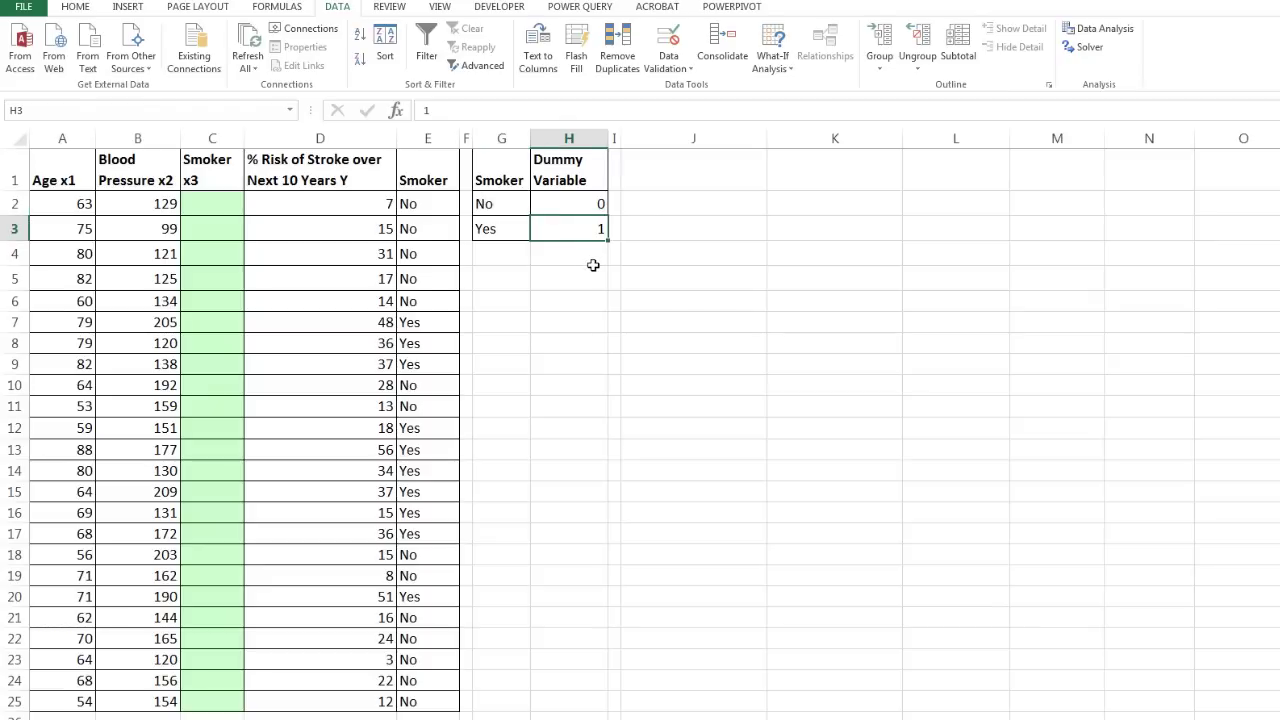
{"action": "left_click", "coordinate": [581, 204]}
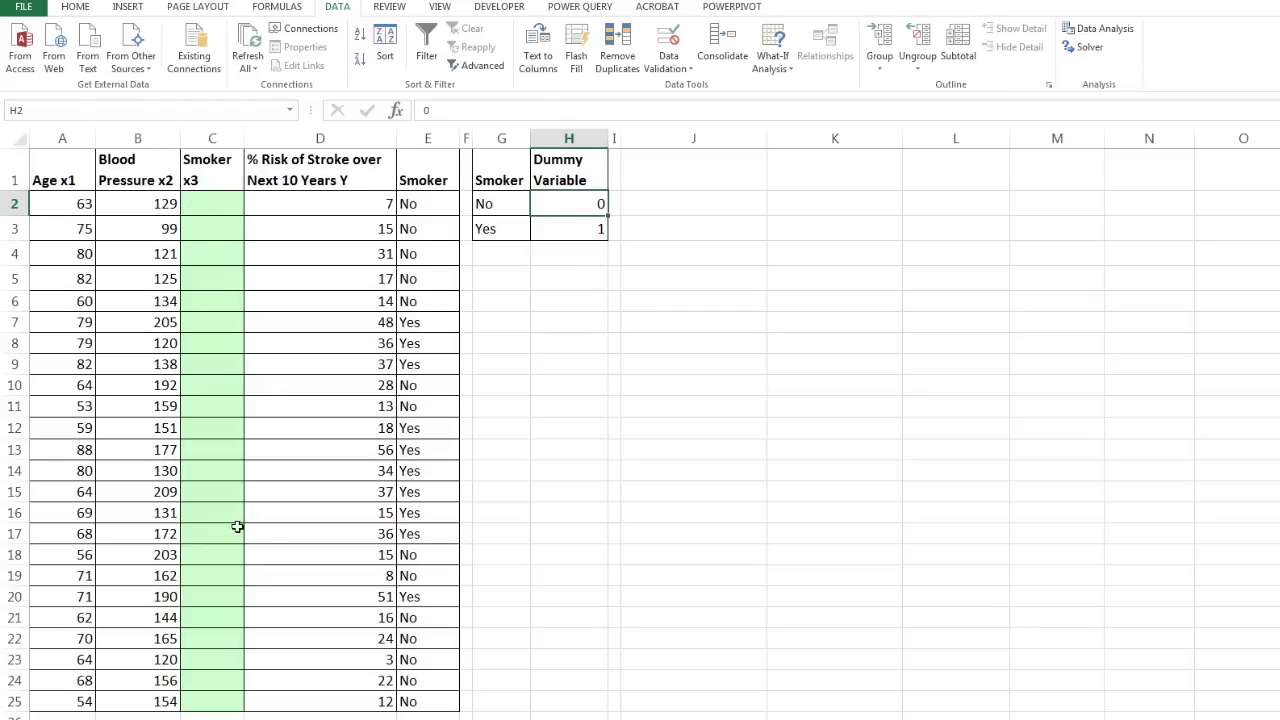
{"action": "left_click_drag", "start_coordinate": [50, 177], "coordinate": [240, 185]}
{"action": "left_click", "coordinate": [277, 172]}
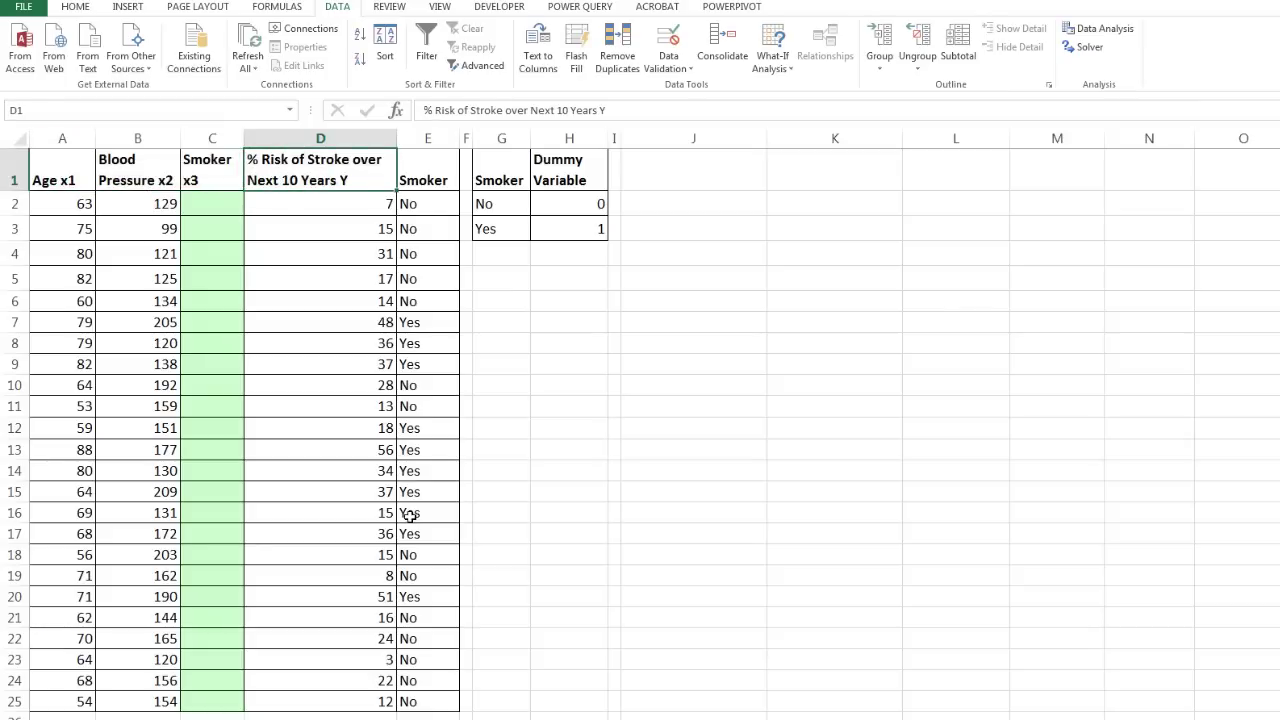
Begin a VLOOKUP in C2 looking up E2 in the absolute table $G$2:$H$3.
{"action": "left_click", "coordinate": [212, 210]}
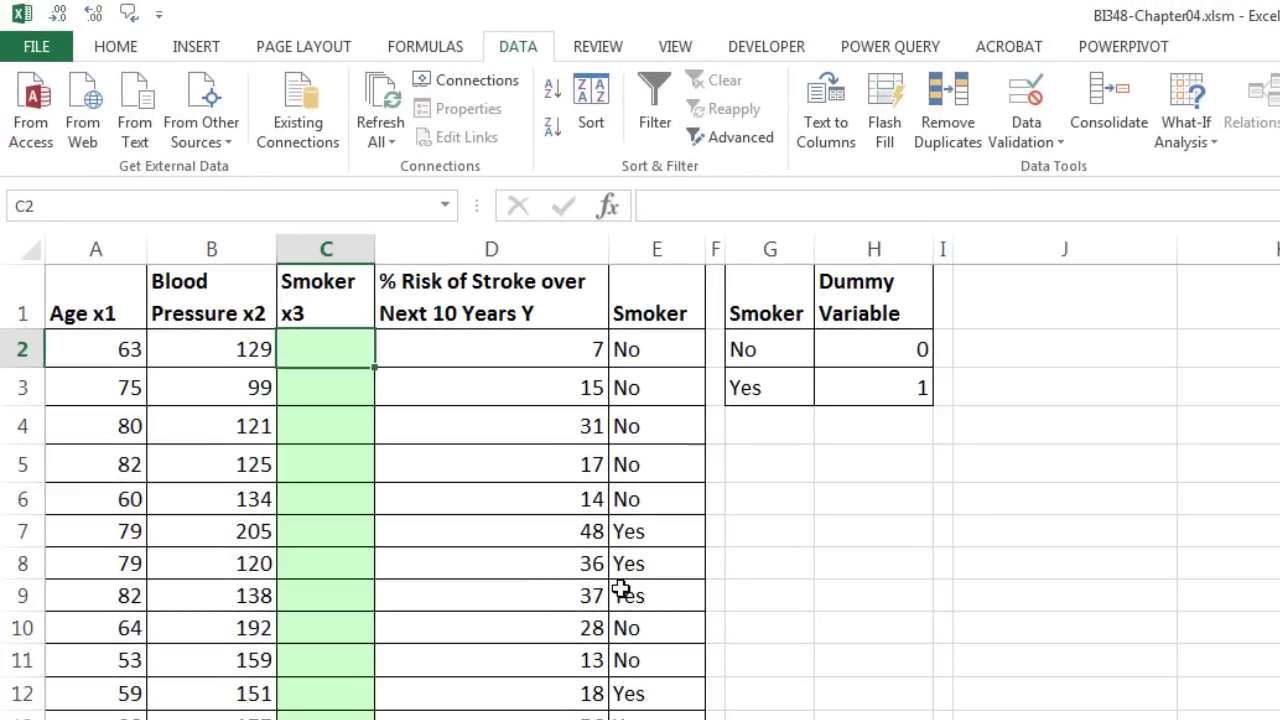
{"action": "type", "text": "=vl"}
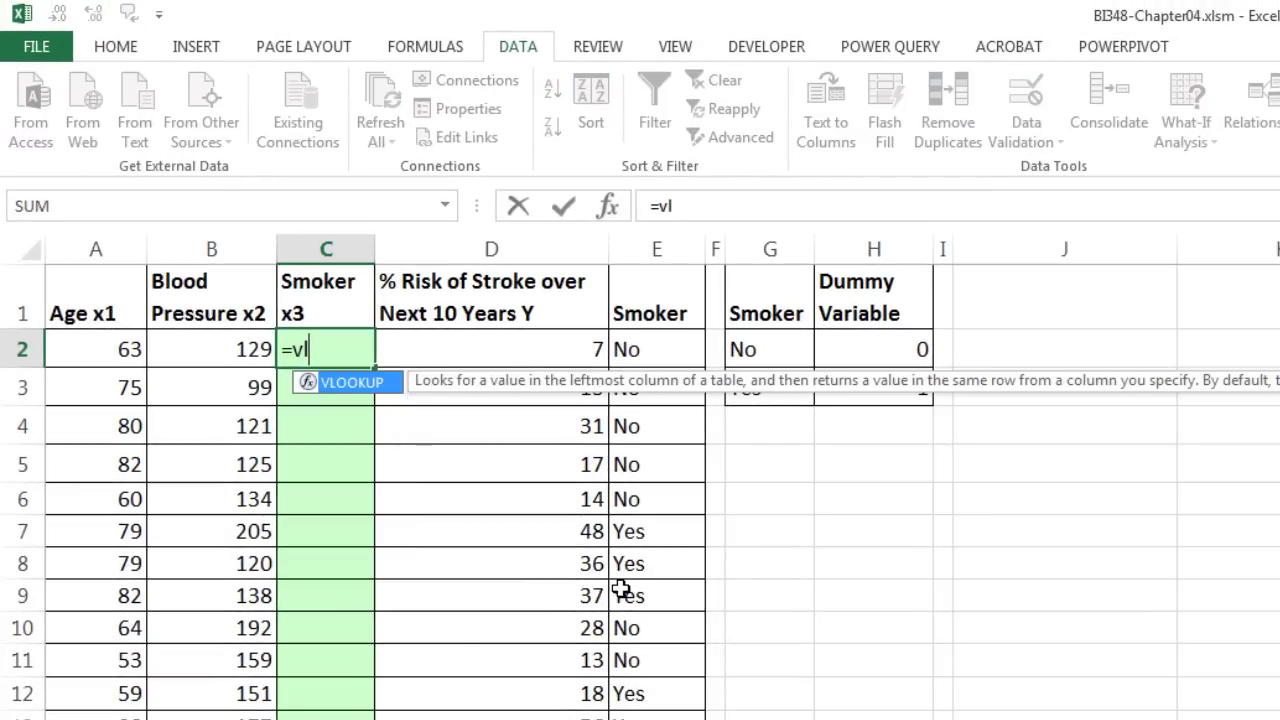
{"action": "key", "text": "Tab"}
{"action": "key", "text": "Right"}
{"action": "key", "text": "Right"}
{"action": "key", "text": "Right"}
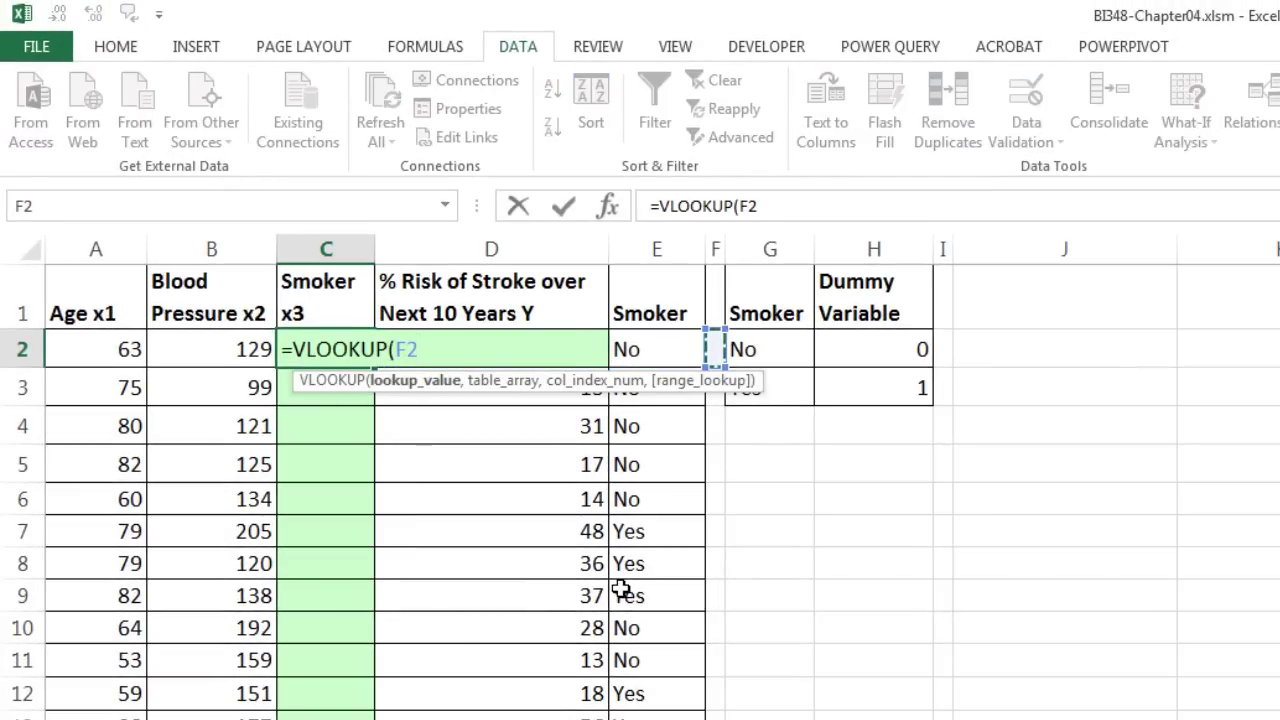
{"action": "key", "text": "Left"}
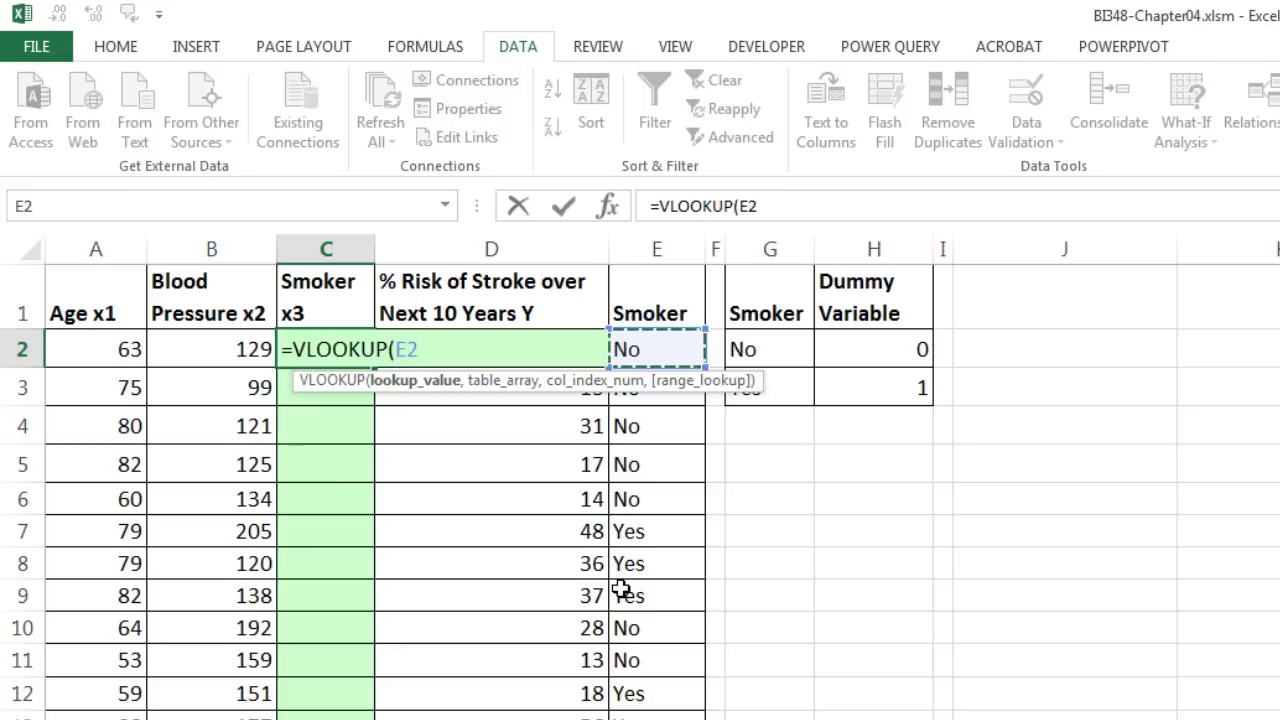
{"action": "type", "text": ","}
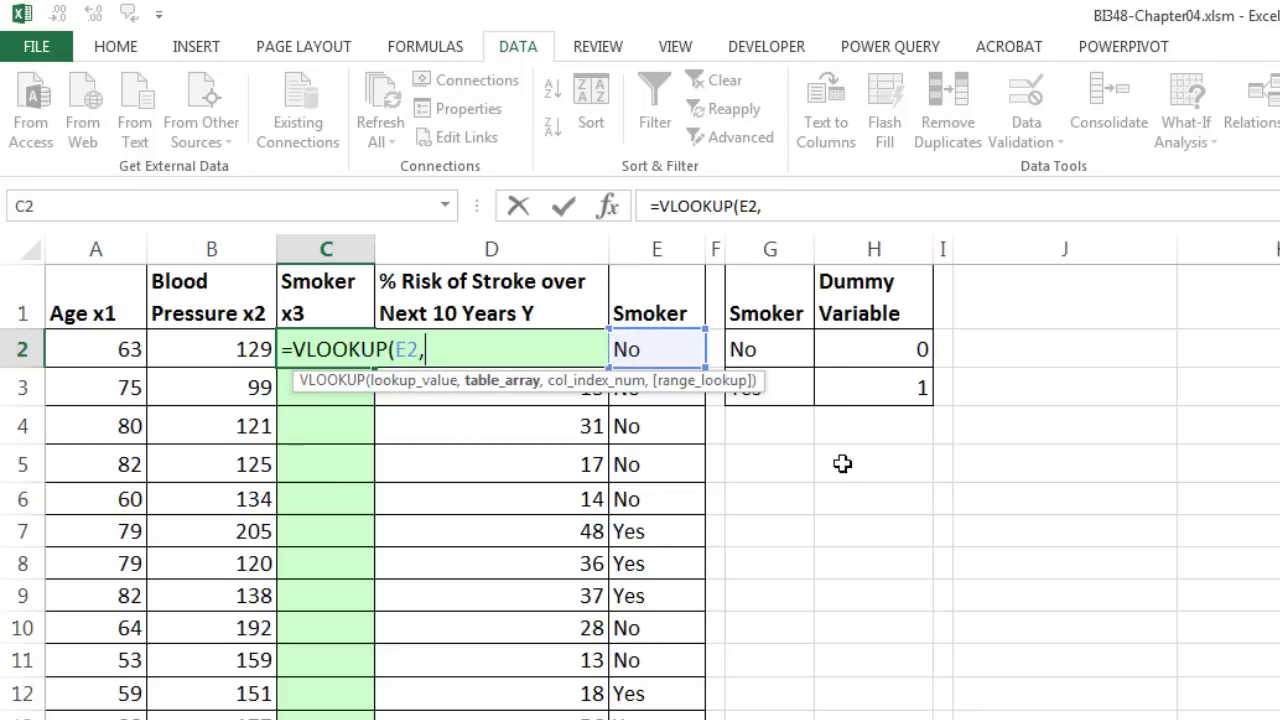
{"action": "left_click_drag", "start_coordinate": [894, 402], "coordinate": [795, 345]}
{"action": "key", "text": "F4"}
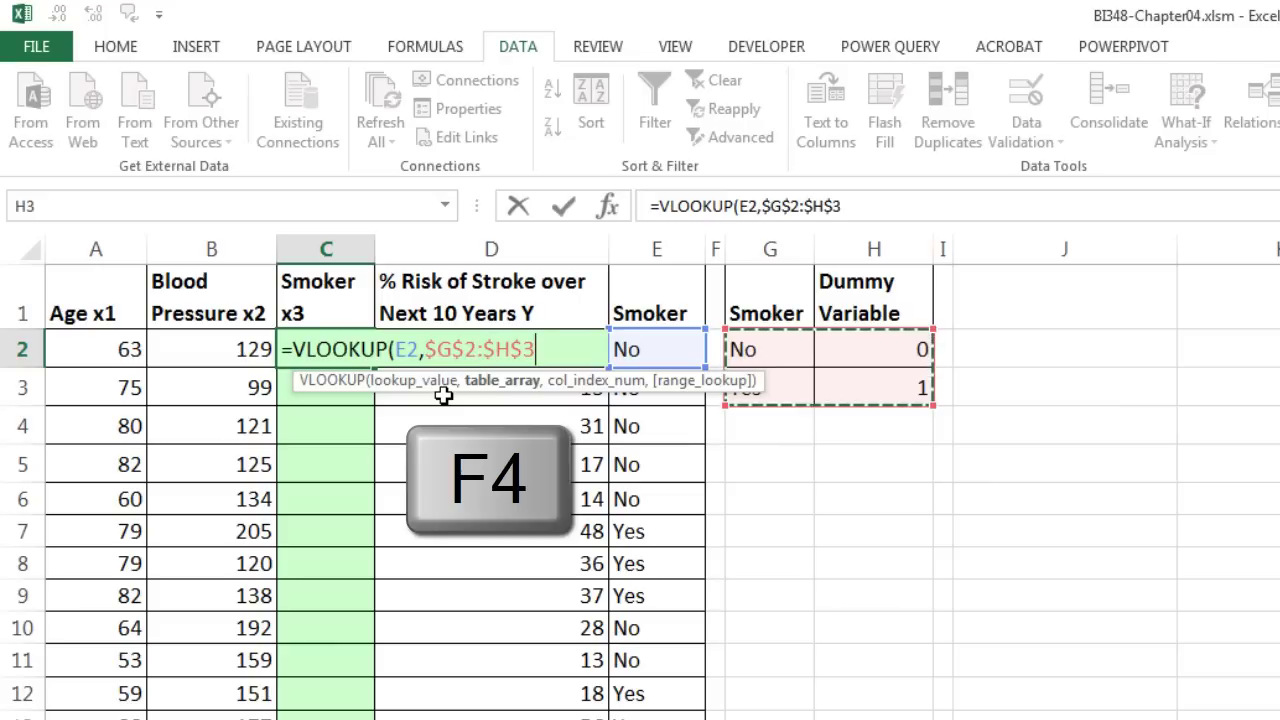
Complete the formula as =VLOOKUP(E2,$G$2:$H$3,2,0) with exact match and commit it.
{"action": "type", "text": ","}
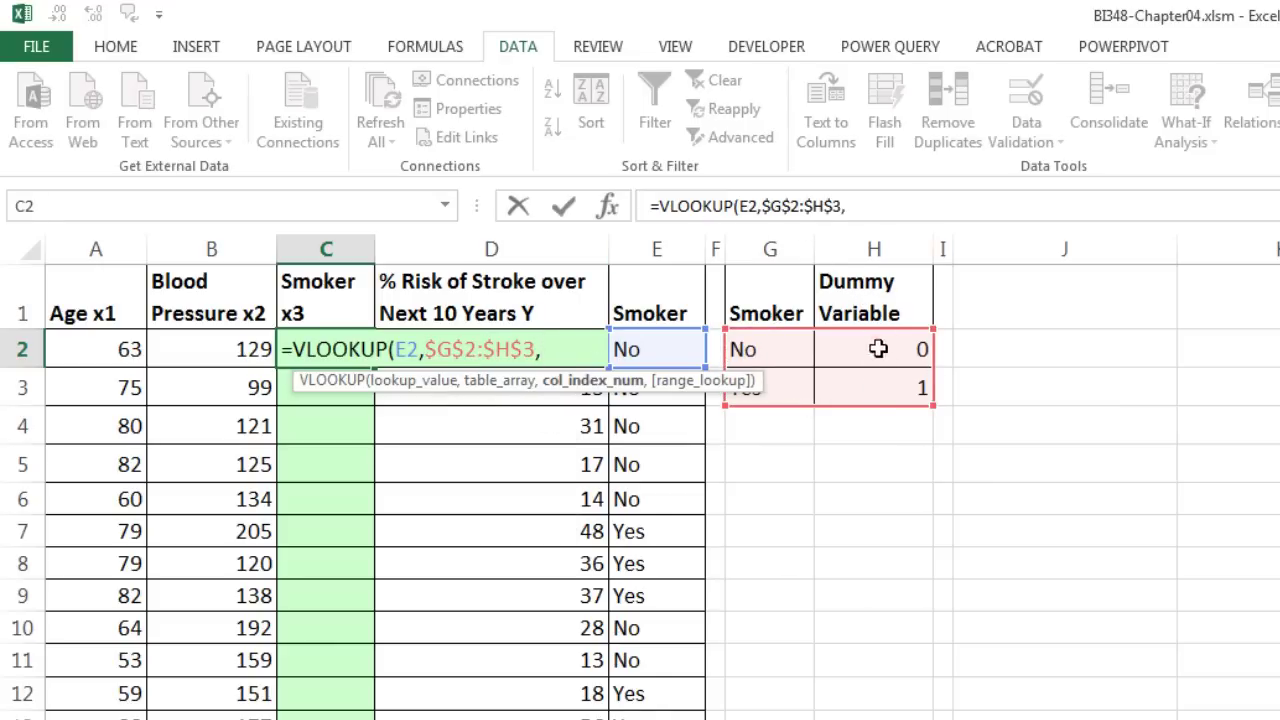
{"action": "type", "text": "2,"}
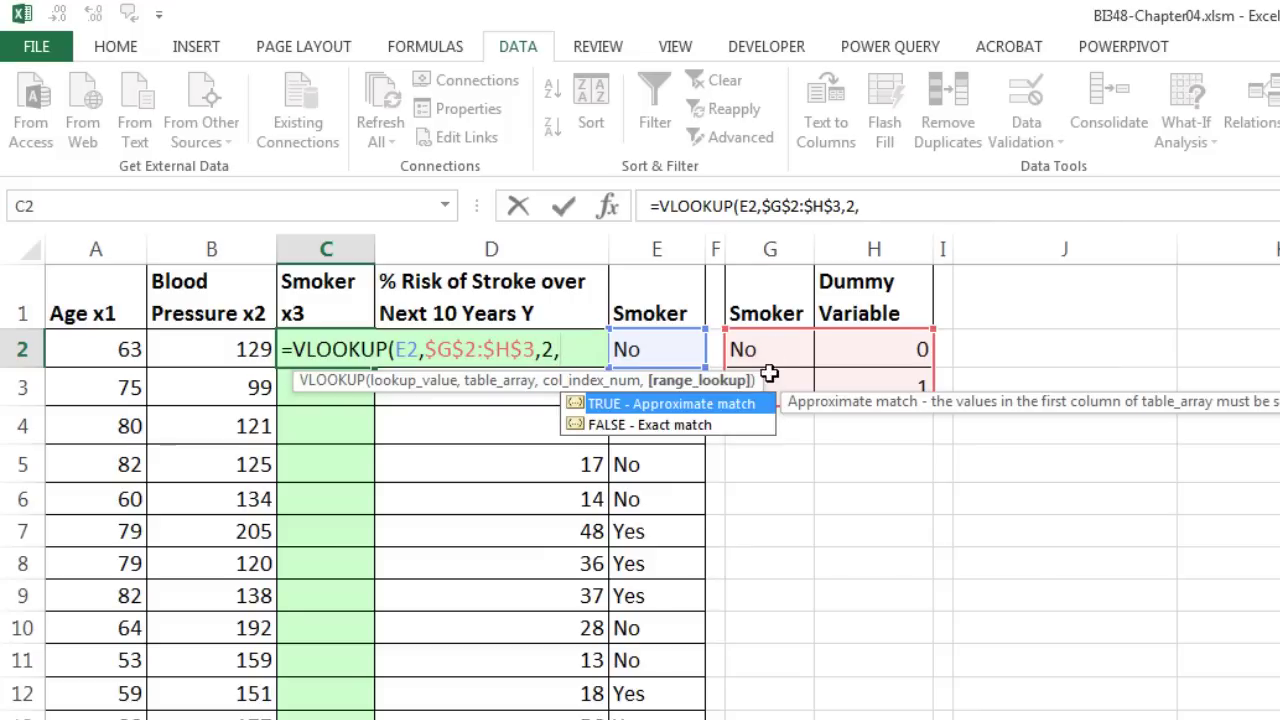
{"action": "double_click", "coordinate": [655, 432]}
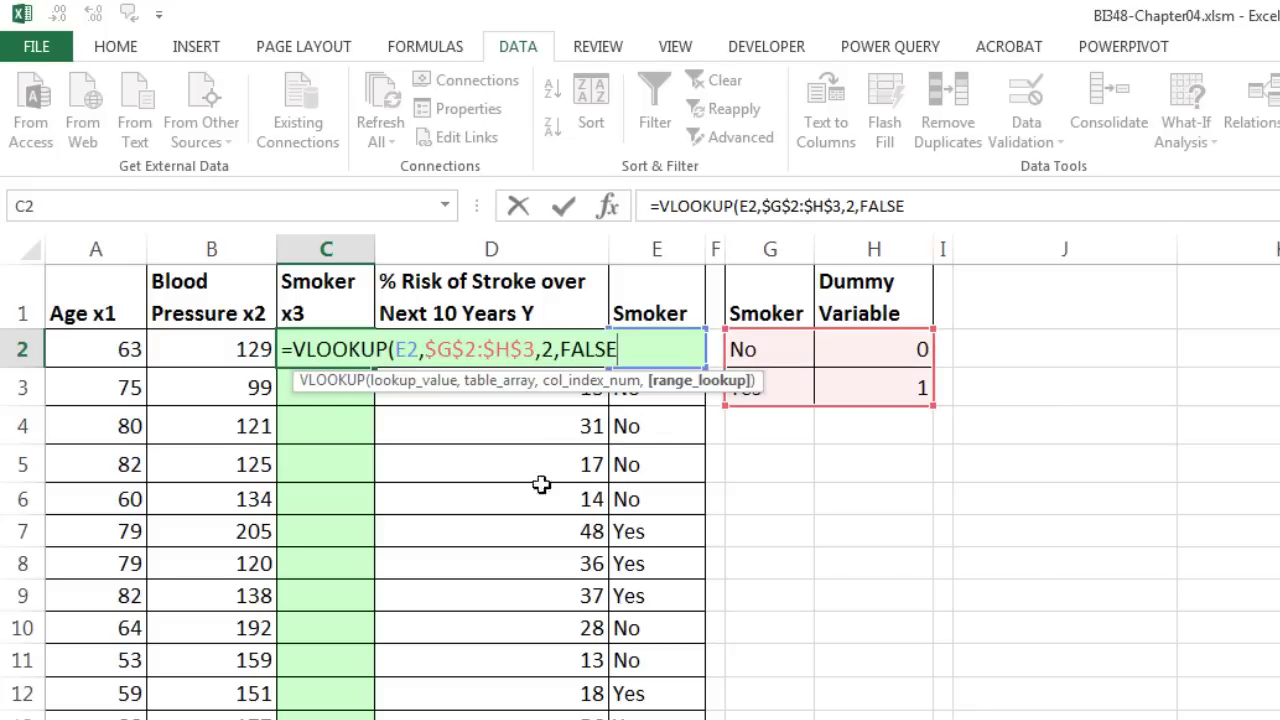
{"action": "key", "text": "BackSpace"}
{"action": "key", "text": "BackSpace"}
{"action": "key", "text": "BackSpace"}
{"action": "key", "text": "BackSpace"}
{"action": "key", "text": "BackSpace"}
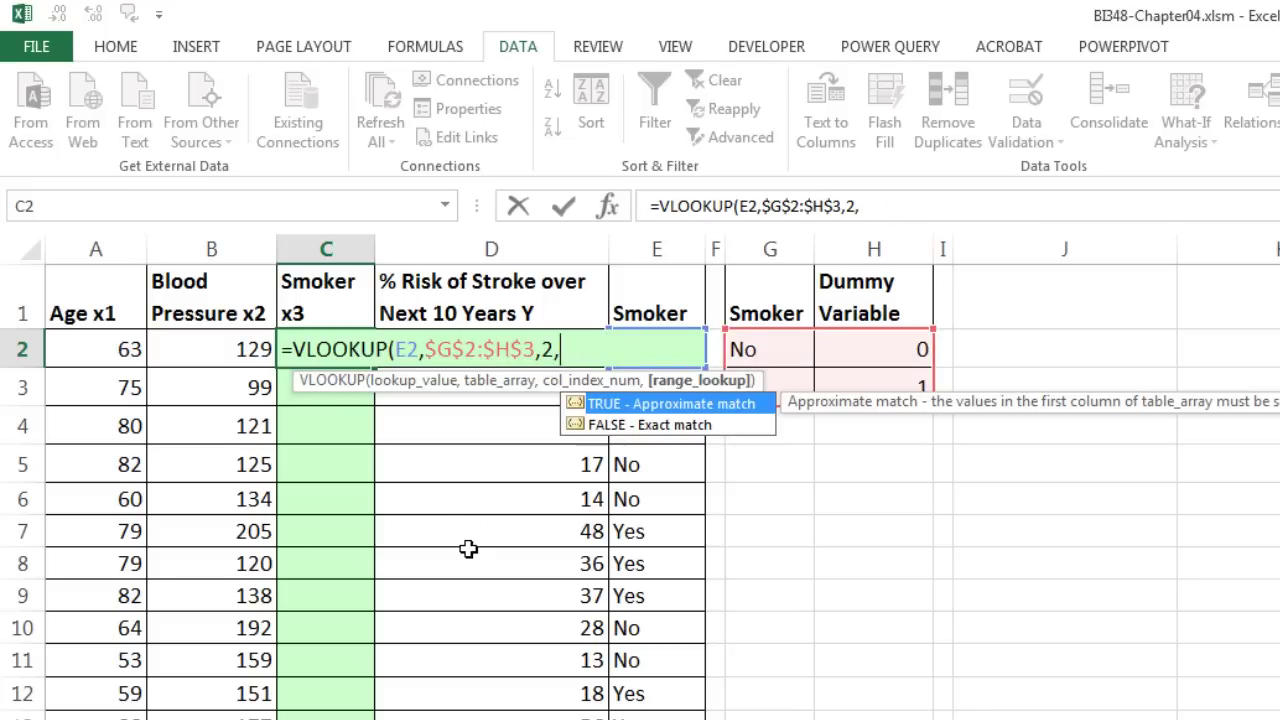
{"action": "type", "text": "0)"}
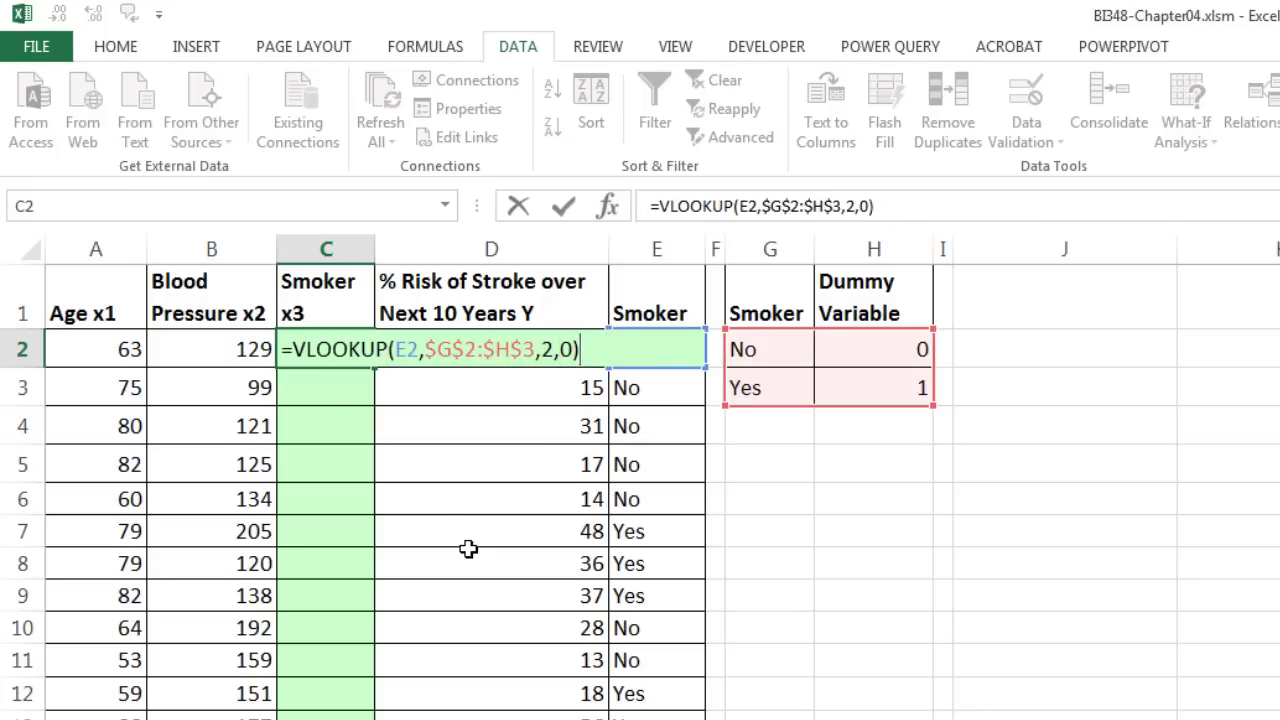
{"action": "key", "text": "ctrl+Return"}
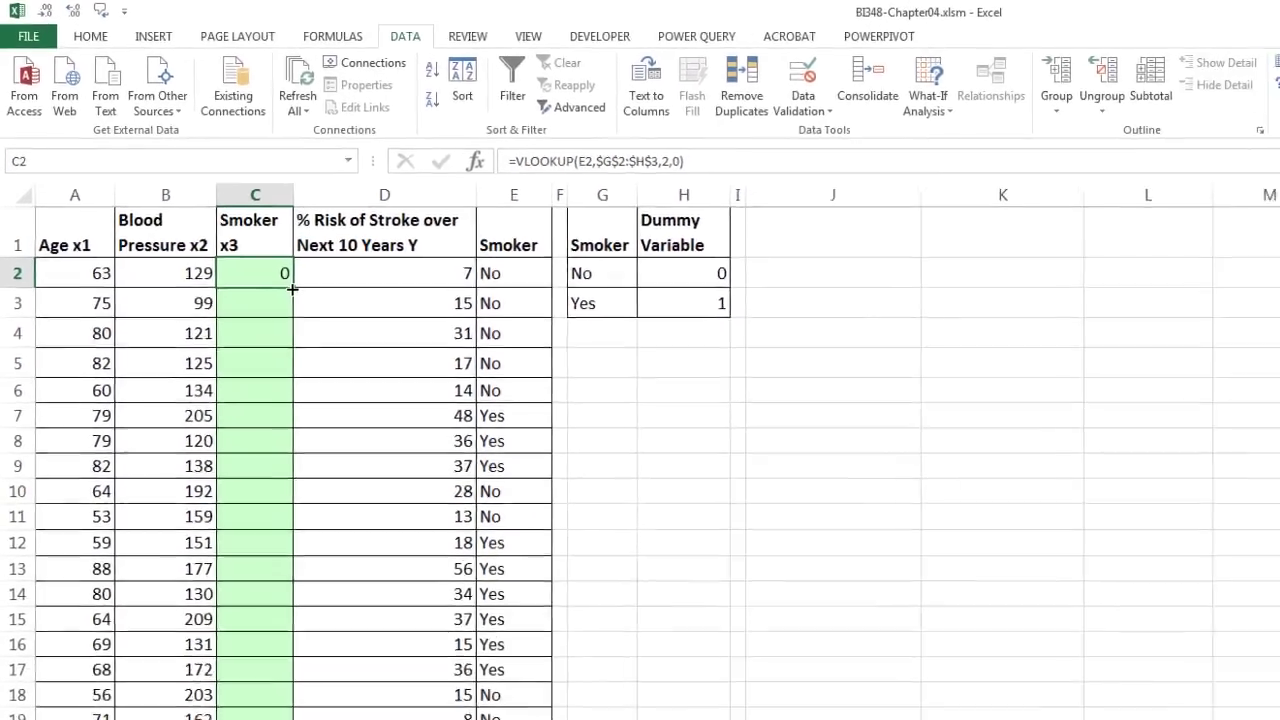
Fill the lookup formula down to C25 and review the resulting dummy values.
{"action": "double_click", "coordinate": [292, 289]}
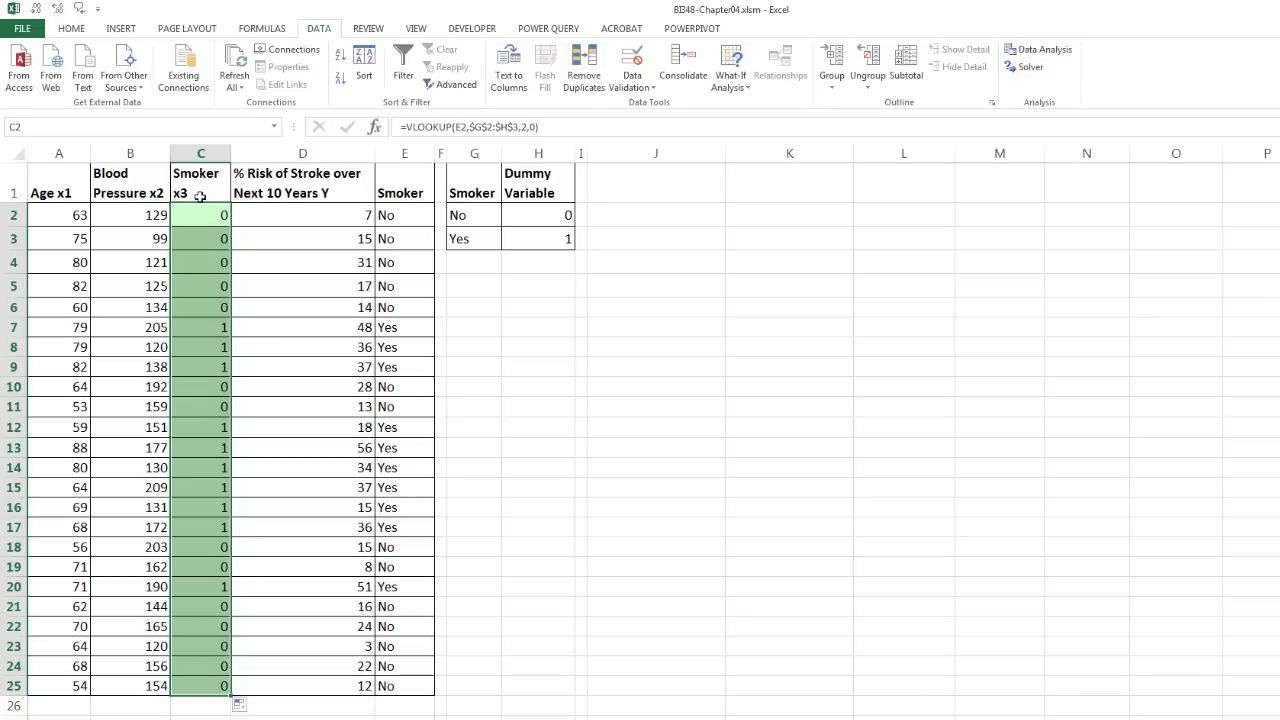
{"action": "left_click", "coordinate": [530, 240]}
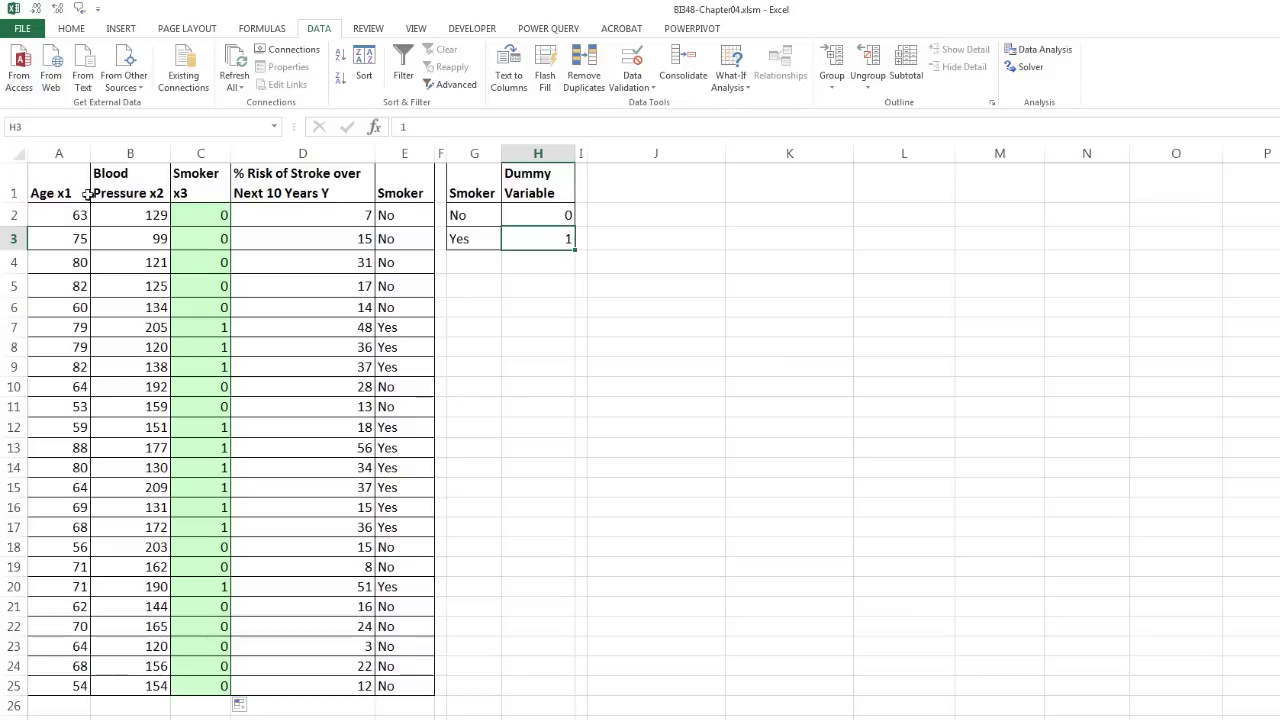
{"action": "left_click", "coordinate": [292, 190]}
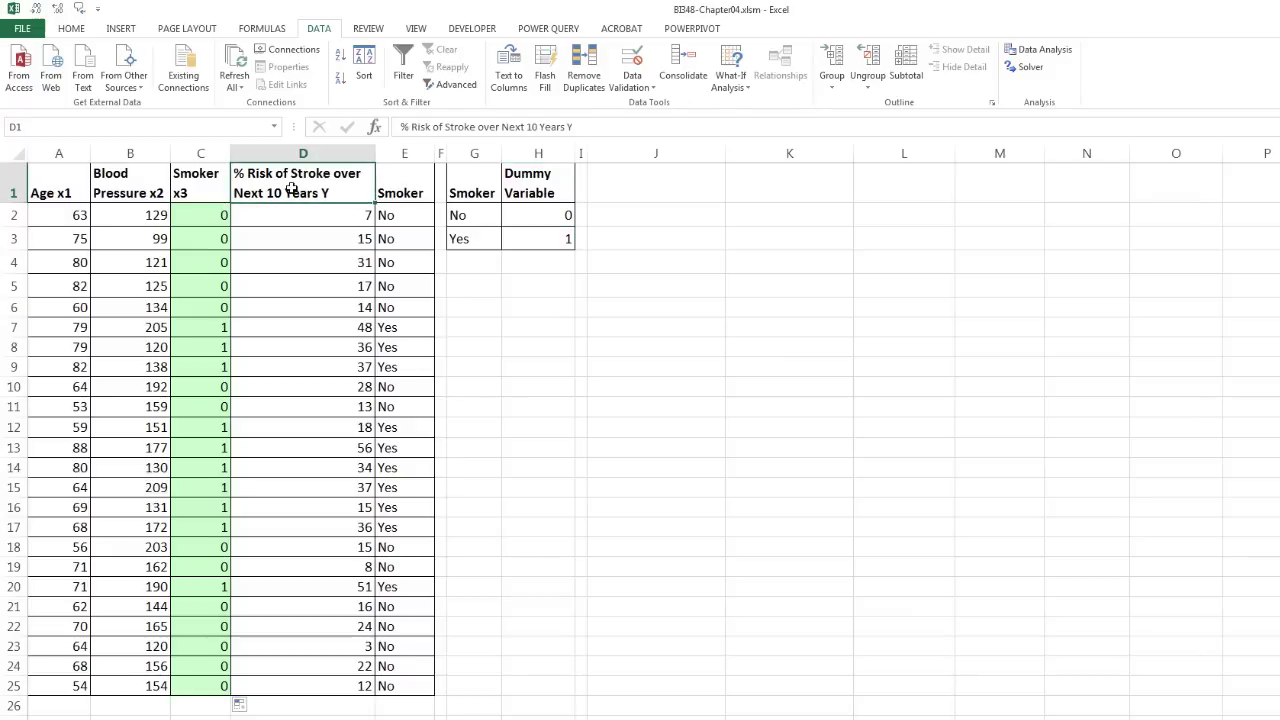
Start a new Regression with the stroke-risk column D1:D25 as the Y range.
{"action": "left_click", "coordinate": [1040, 50]}
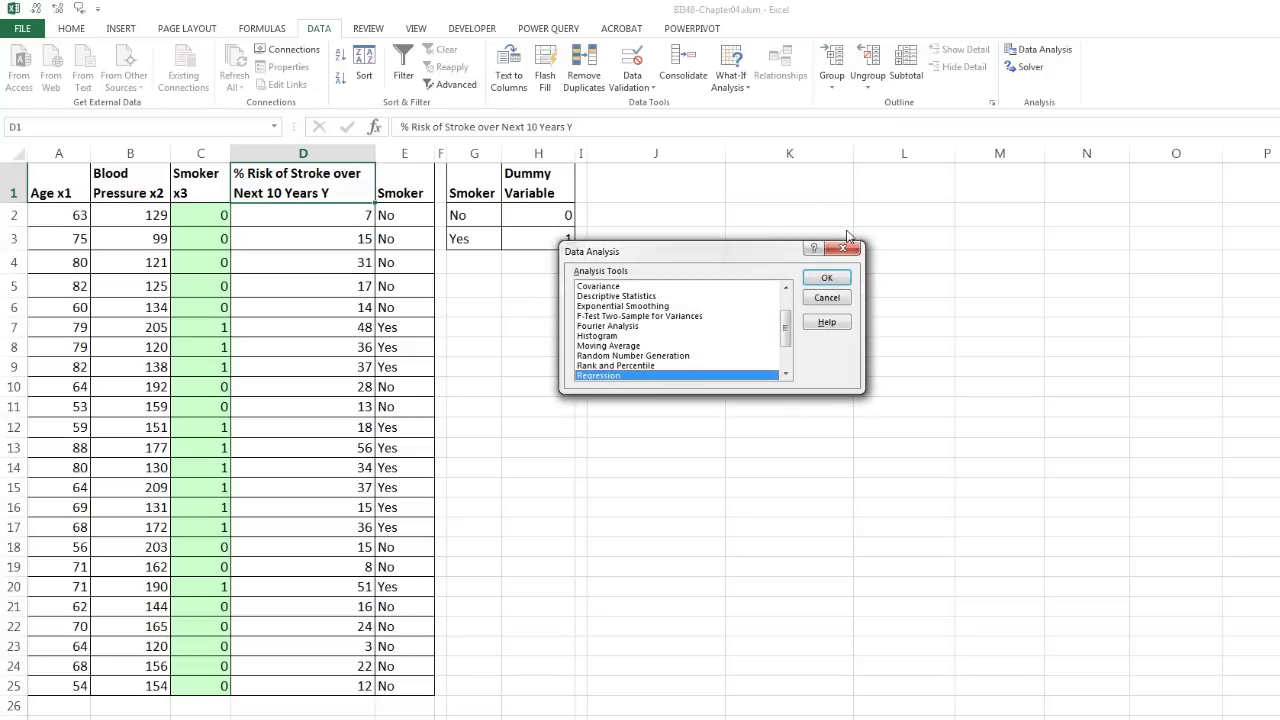
{"action": "left_click", "coordinate": [802, 276]}
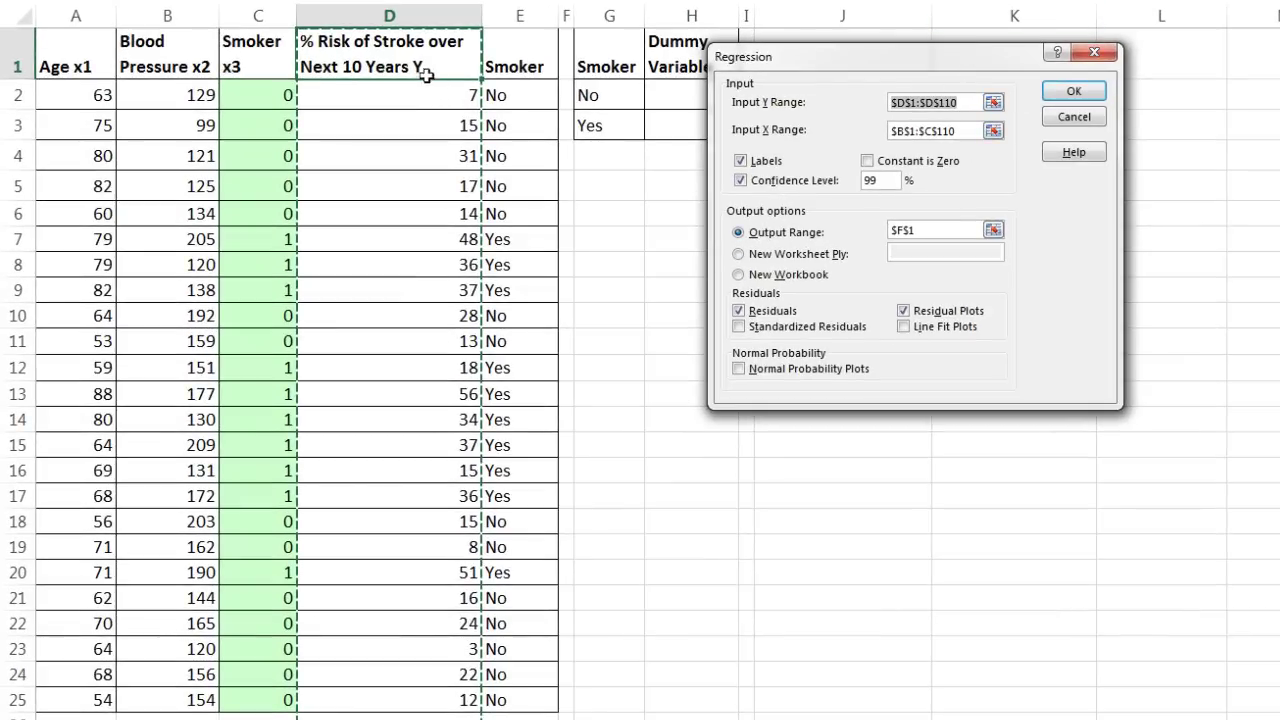
{"action": "left_click_drag", "start_coordinate": [400, 52], "coordinate": [430, 702]}
{"action": "key", "text": "Tab"}
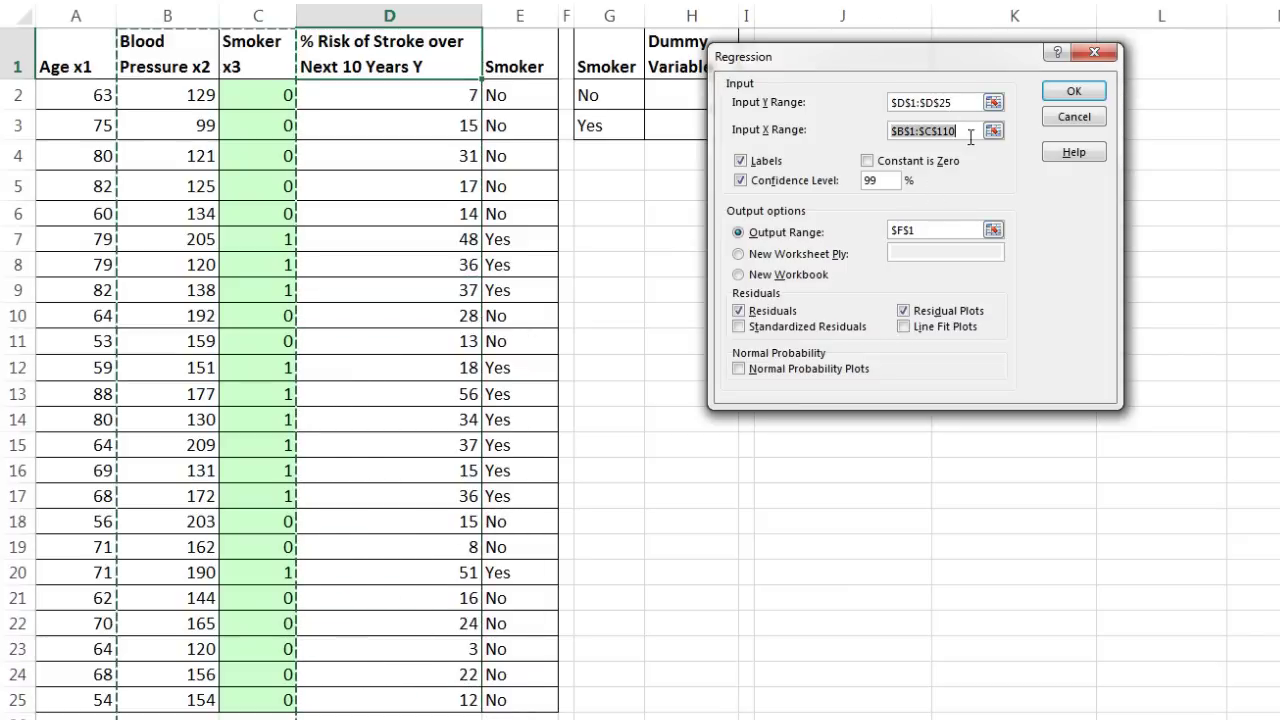
Set the X range to A1:C25 and output to J1, then run the regression.
{"action": "left_click", "coordinate": [71, 48]}
{"action": "left_click_drag", "start_coordinate": [71, 48], "coordinate": [272, 697]}
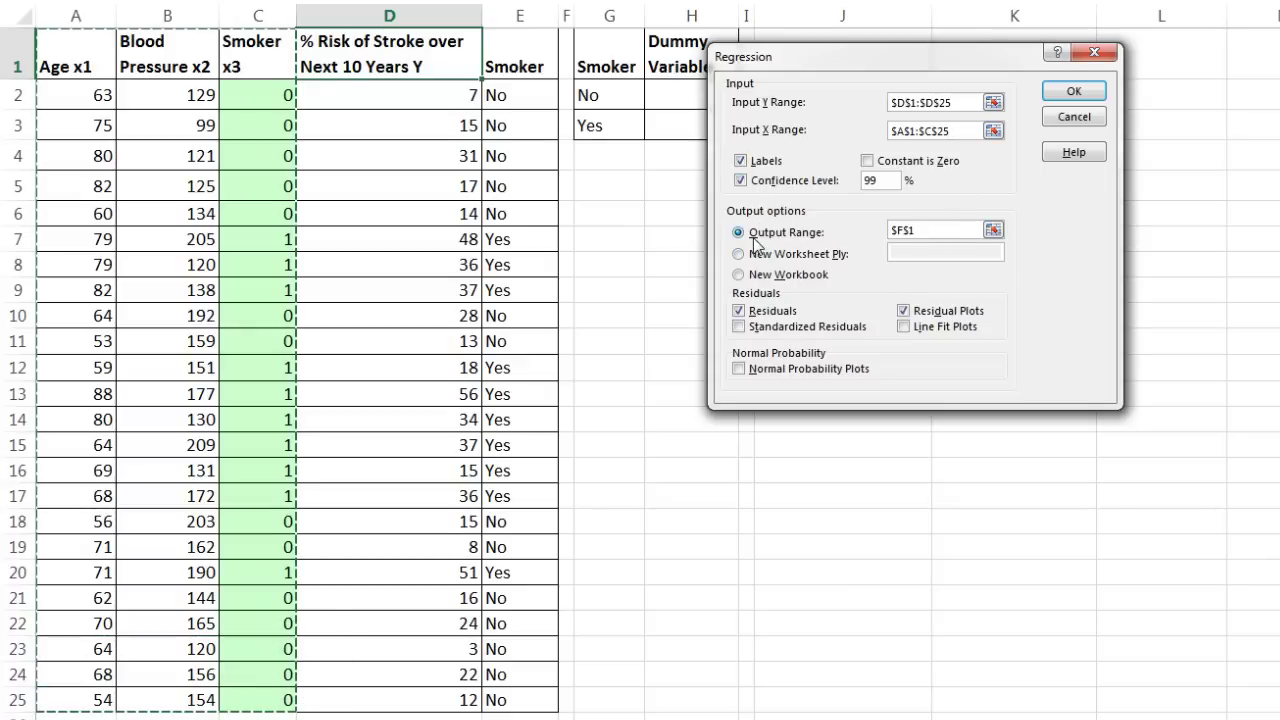
{"action": "left_click", "coordinate": [956, 238]}
{"action": "left_click_drag", "start_coordinate": [956, 238], "coordinate": [886, 233]}
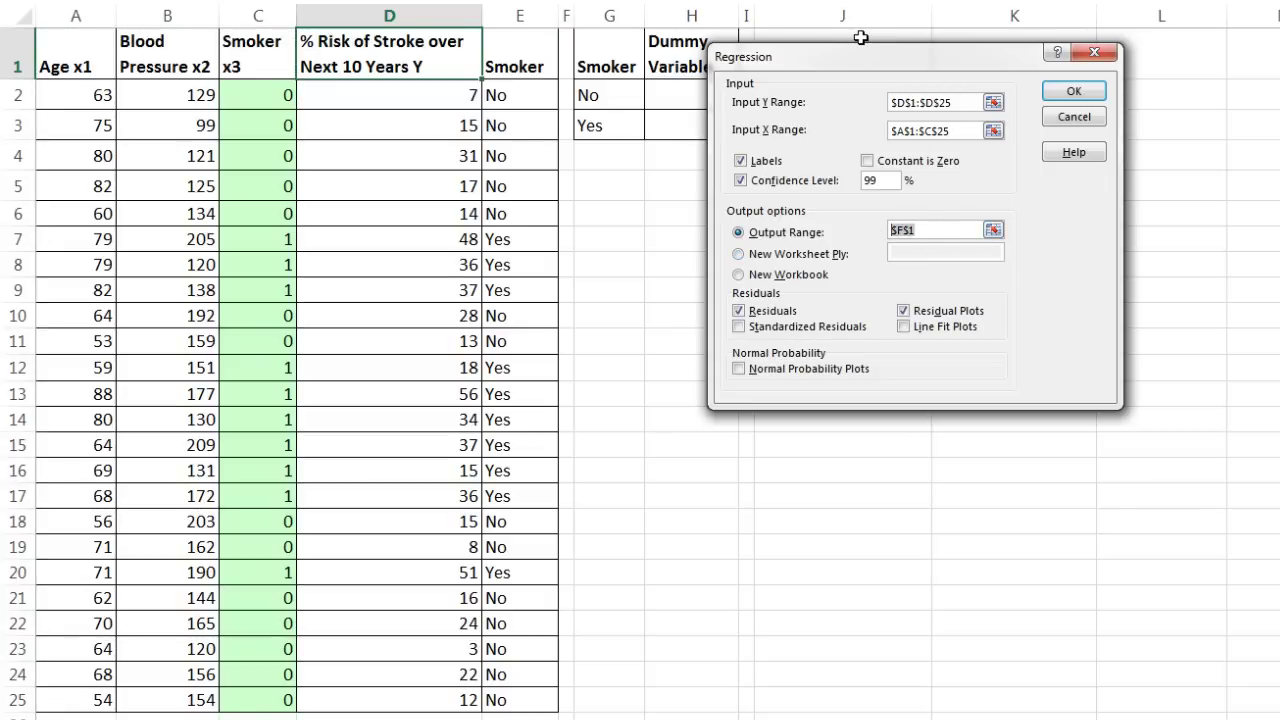
{"action": "left_click", "coordinate": [860, 37]}
{"action": "left_click_drag", "start_coordinate": [863, 62], "coordinate": [873, 182]}
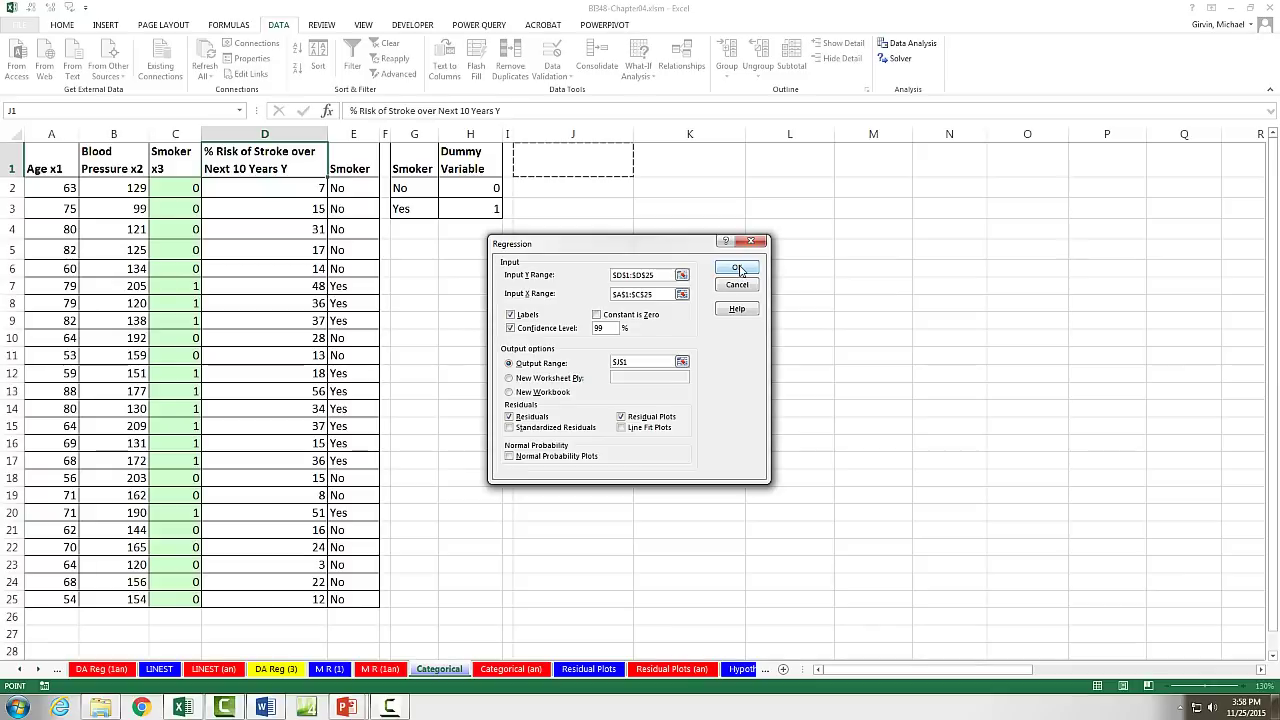
{"action": "left_click", "coordinate": [1084, 213]}
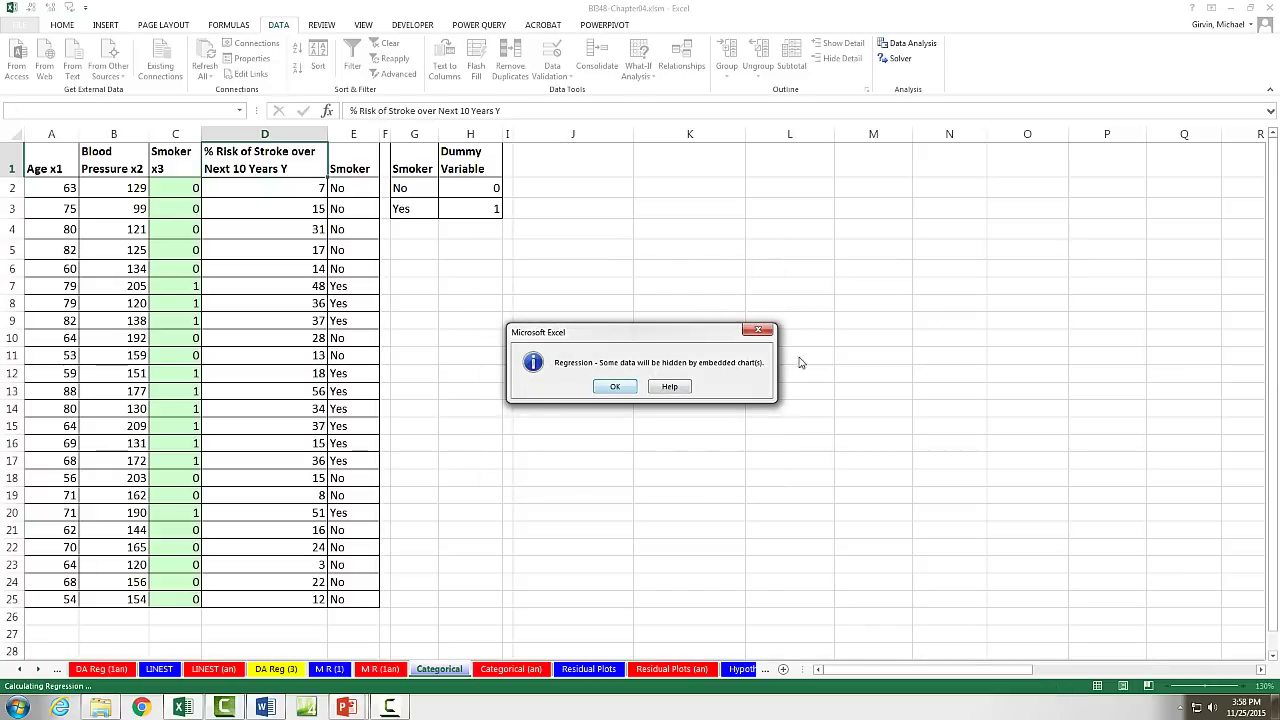
Accept the hidden-data warning so the regression output fills the sheet from J1.
{"action": "left_click", "coordinate": [618, 387]}
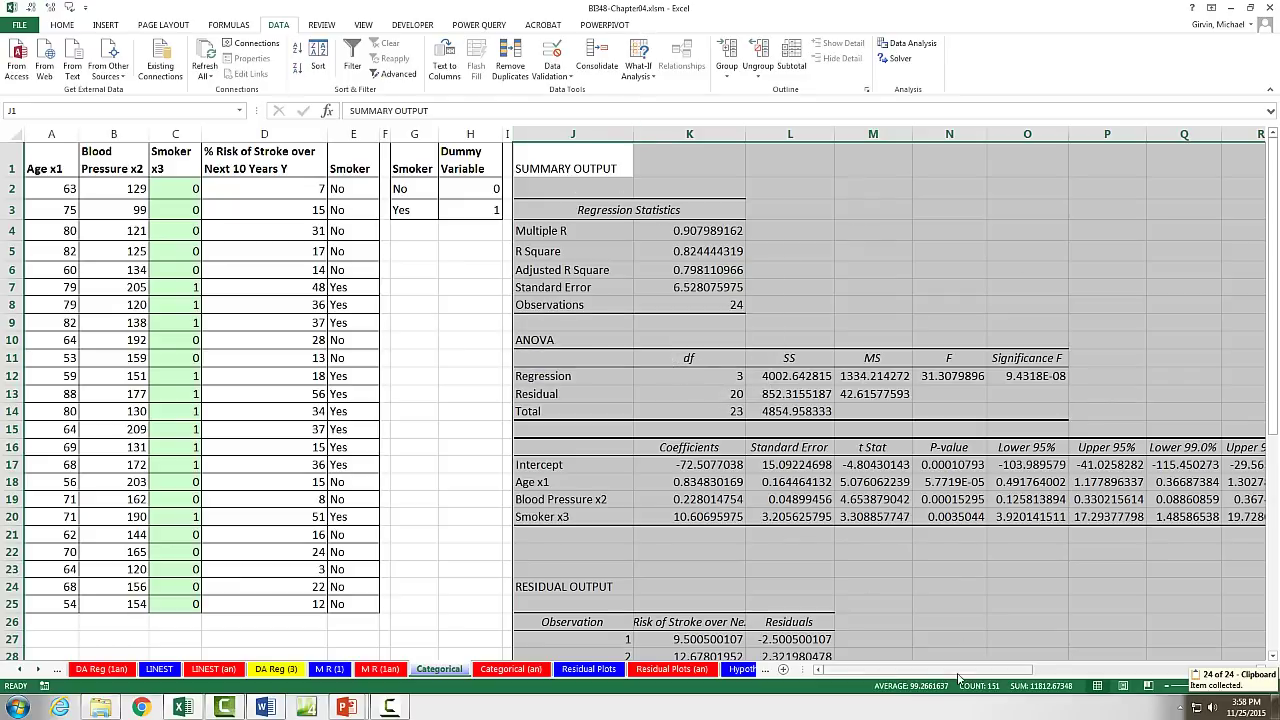
{"action": "scroll", "coordinate": [937, 673], "scroll_direction": "down", "scroll_amount": 3}
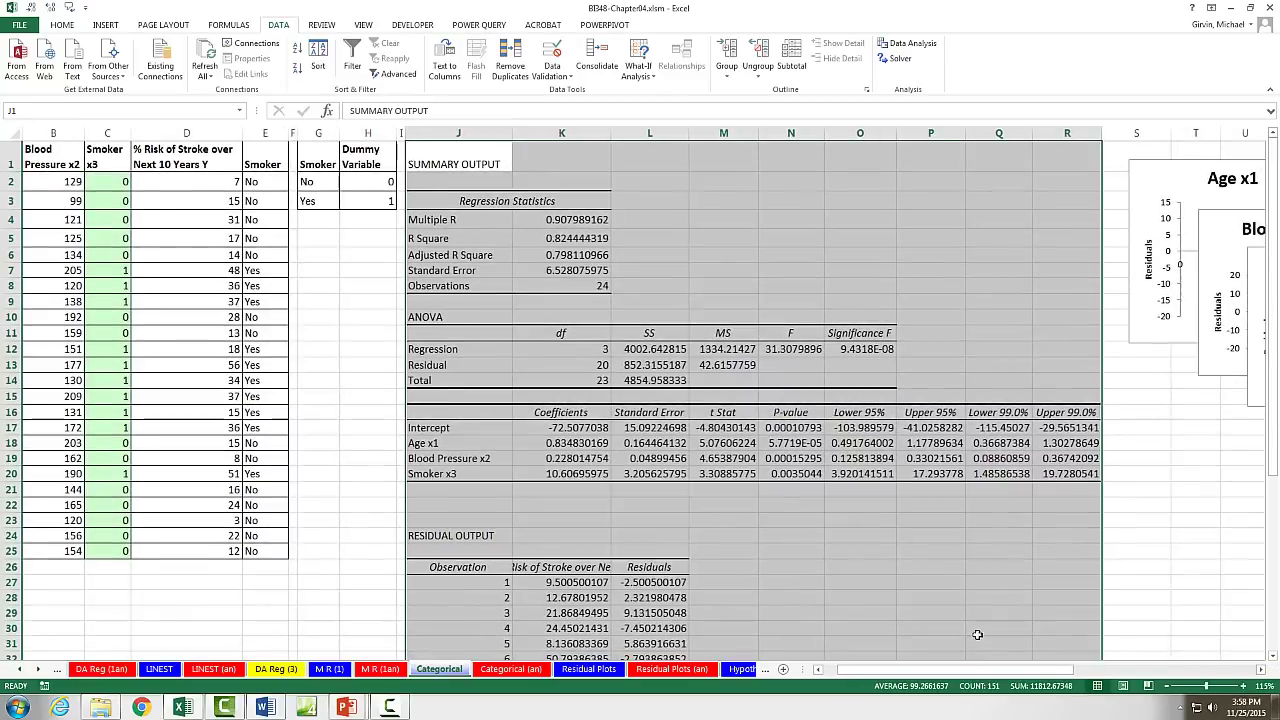
{"action": "scroll", "coordinate": [975, 635], "scroll_direction": "down", "scroll_amount": 1}
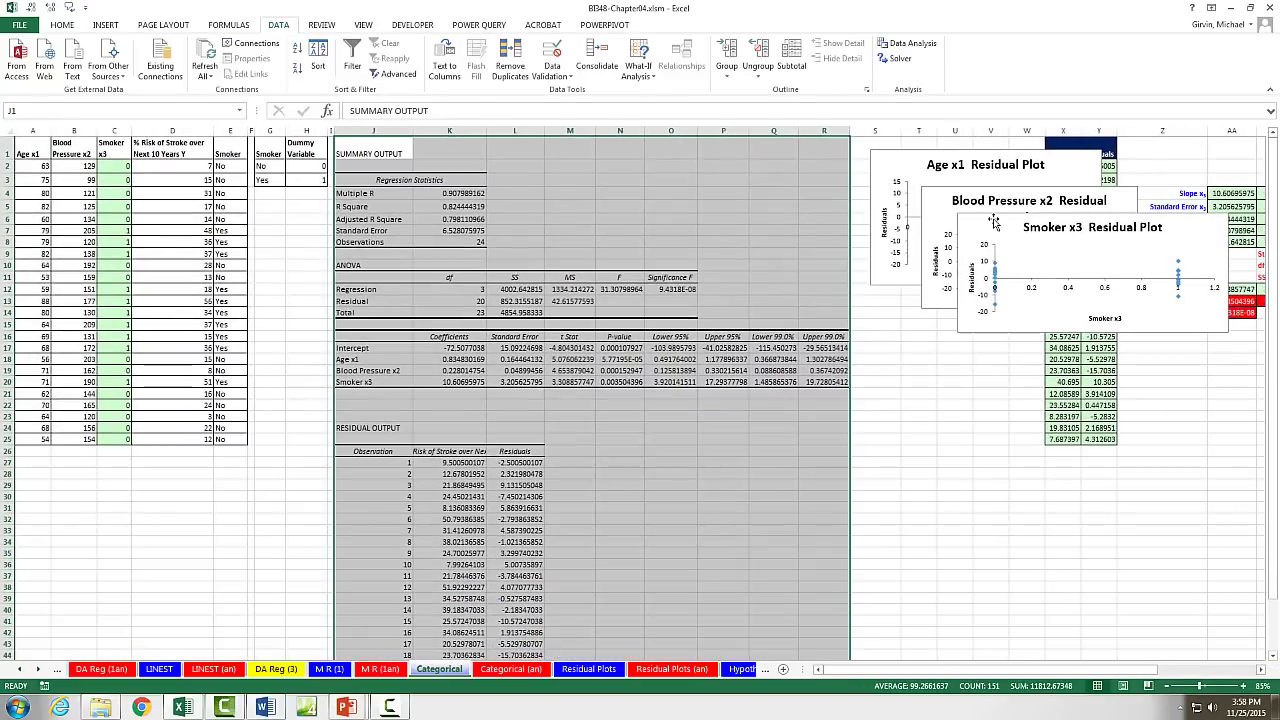
Move the Smoker x3, Blood Pressure x2 and Age x1 residual plots below the summary tables.
{"action": "left_click_drag", "start_coordinate": [985, 215], "coordinate": [600, 400]}
{"action": "left_click_drag", "start_coordinate": [915, 236], "coordinate": [568, 566]}
{"action": "left_click_drag", "start_coordinate": [887, 170], "coordinate": [594, 582]}
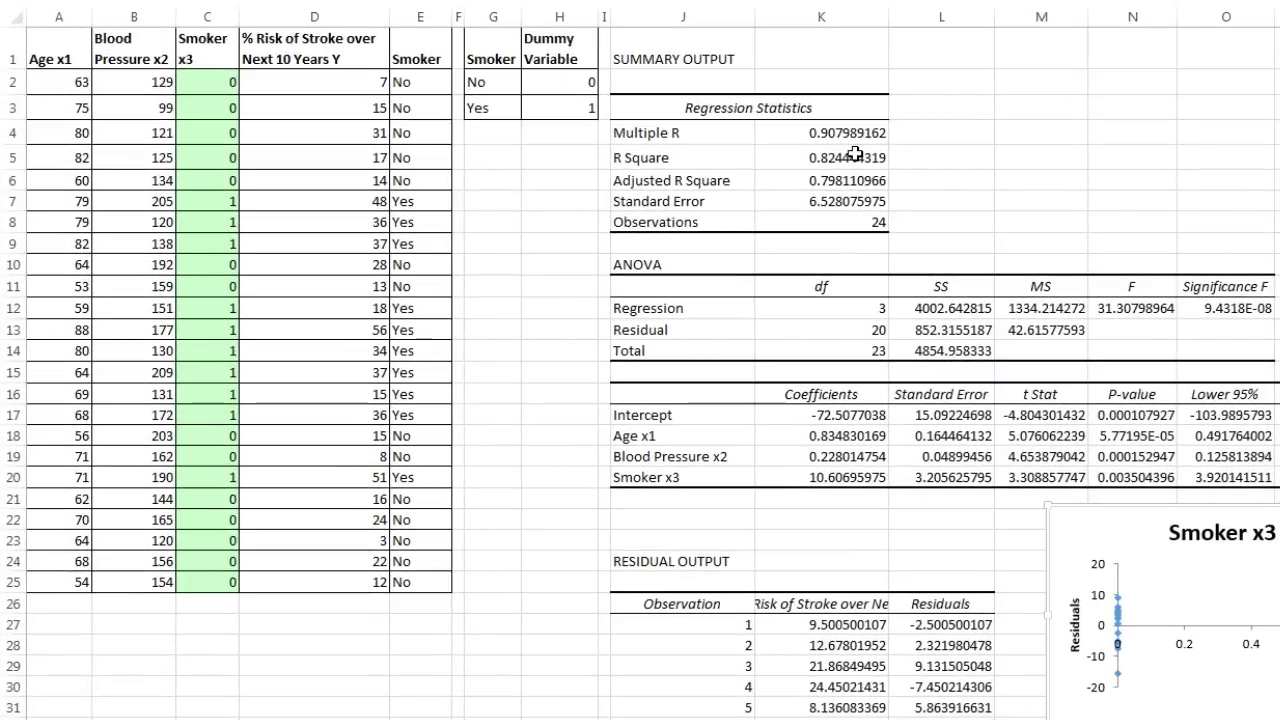
{"action": "left_click", "coordinate": [855, 153]}
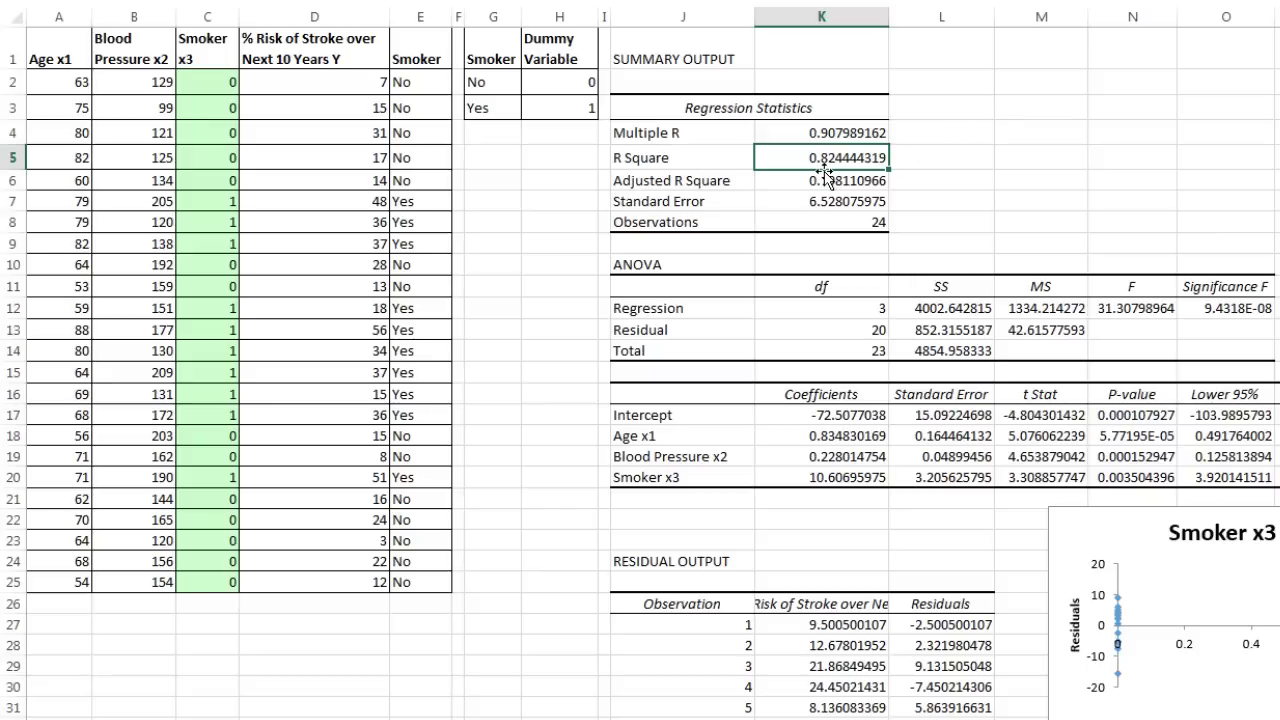
{"action": "left_click", "coordinate": [795, 415]}
{"action": "left_click", "coordinate": [833, 437]}
{"action": "left_click_drag", "start_coordinate": [833, 437], "coordinate": [838, 484]}
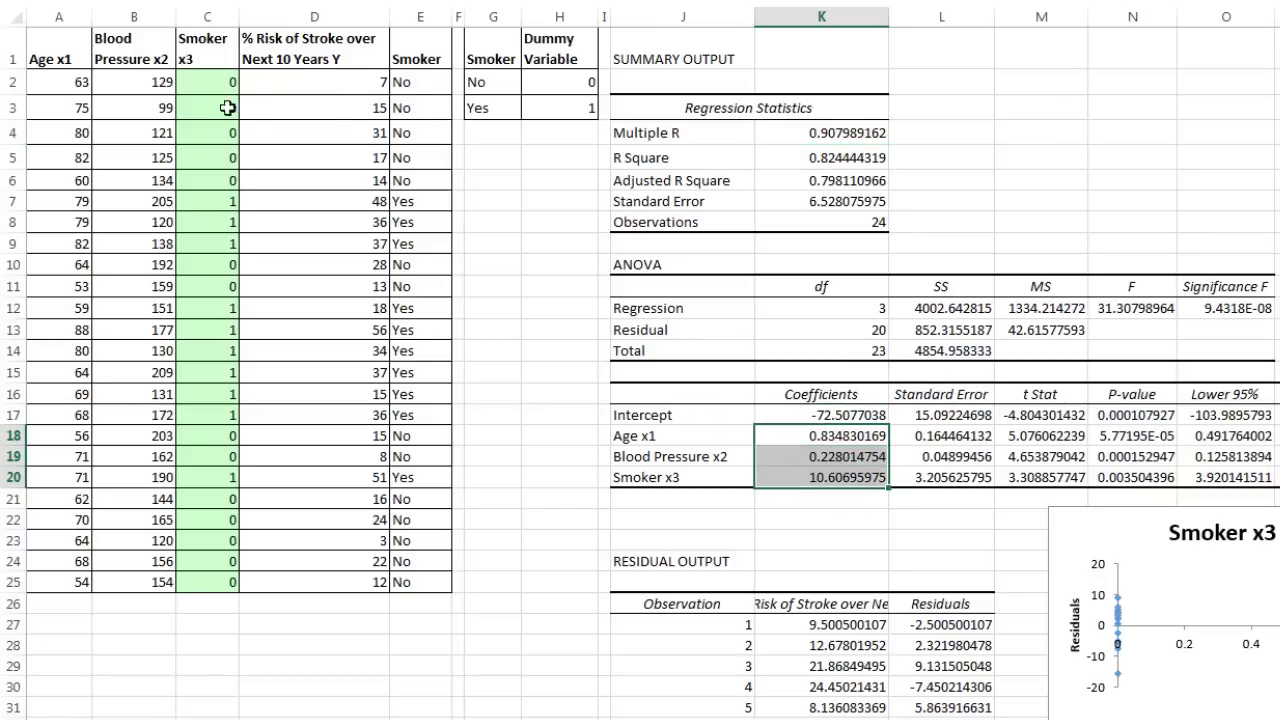
{"action": "left_click_drag", "start_coordinate": [691, 430], "coordinate": [700, 478]}
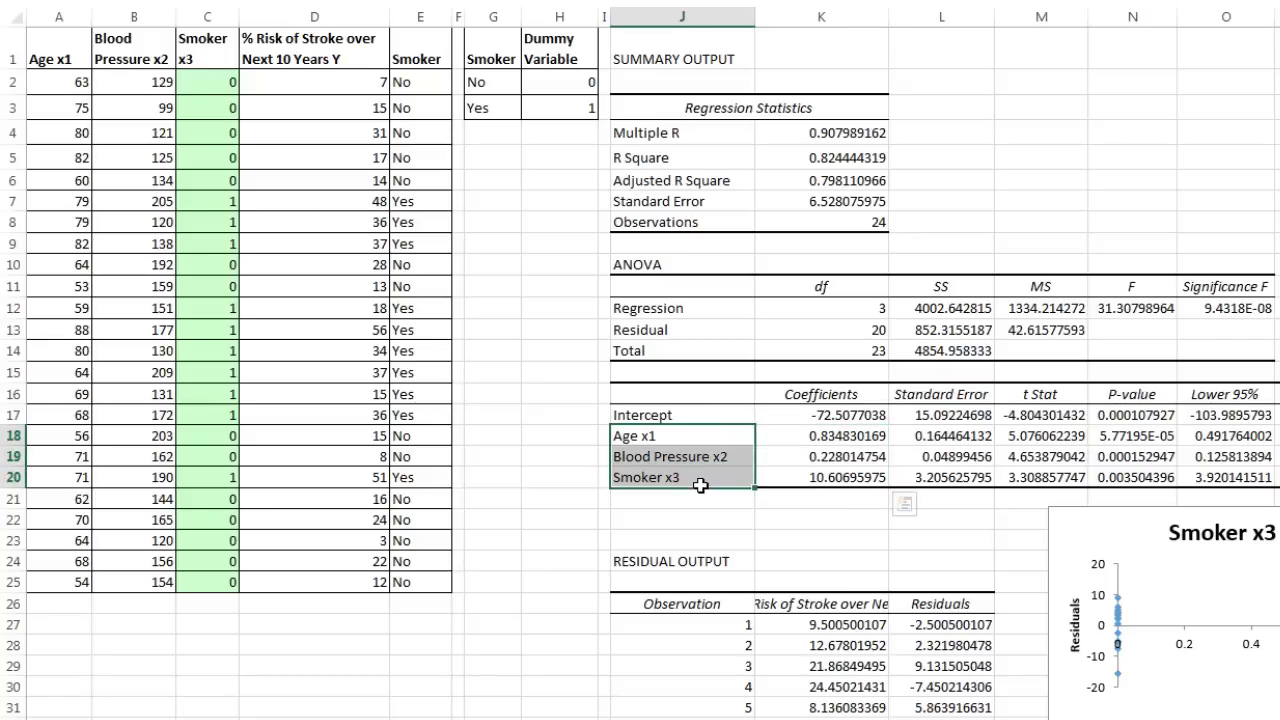
{"action": "left_click", "coordinate": [706, 441]}
{"action": "left_click", "coordinate": [706, 458]}
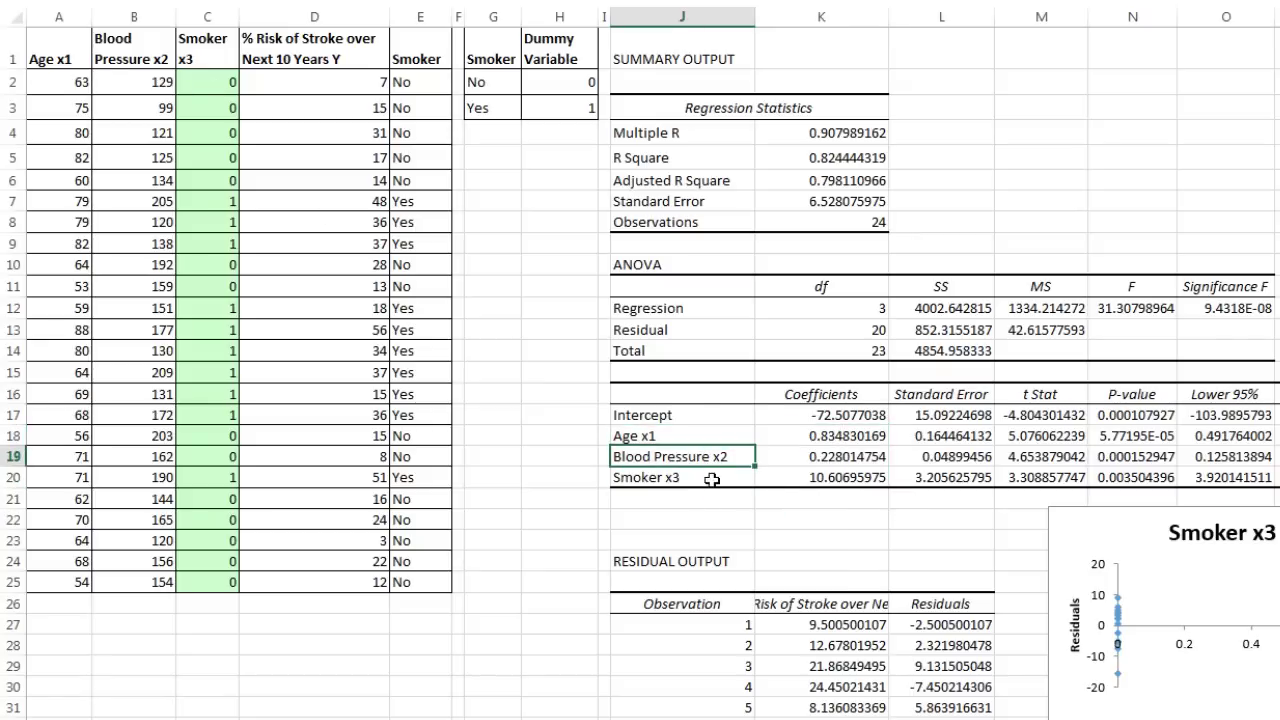
{"action": "left_click", "coordinate": [815, 437]}
{"action": "left_click", "coordinate": [842, 459]}
{"action": "left_click", "coordinate": [847, 480]}
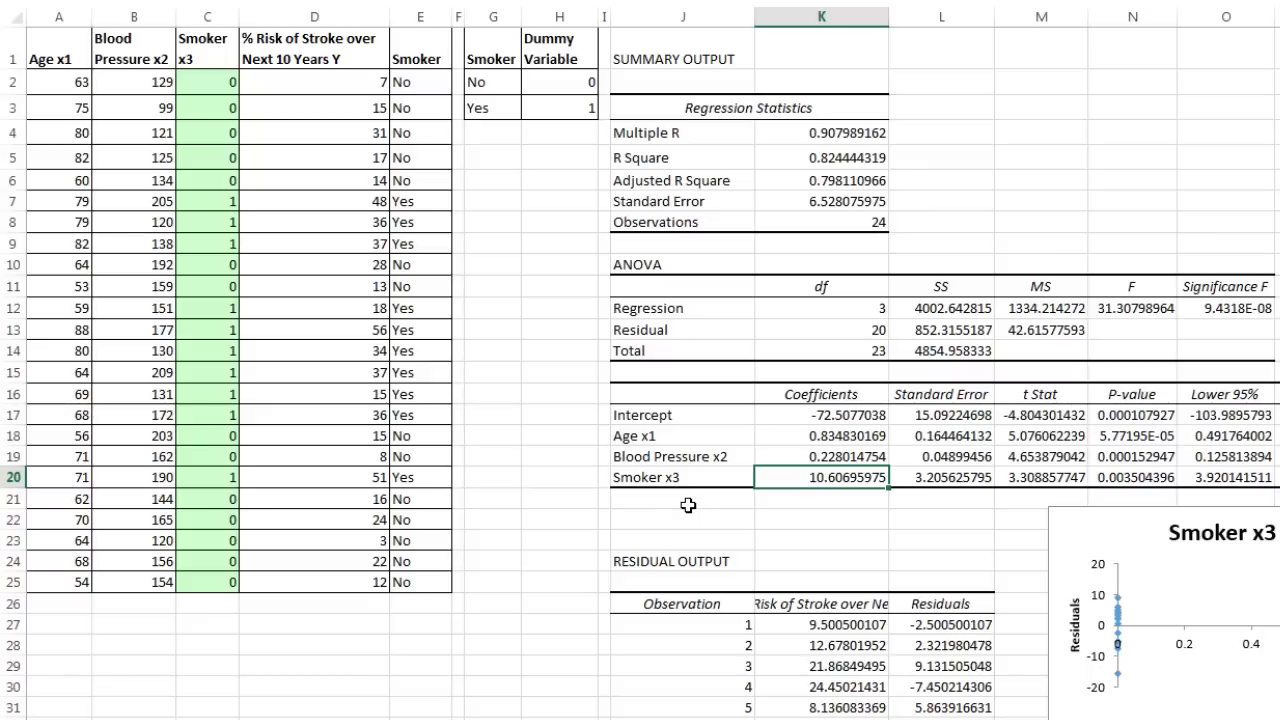
On slide 103, fix BloodePressure to BloodPressure and highlight the Smoker-x3 term and 10.61 coefficient.
{"action": "key", "text": "alt+Tab"}
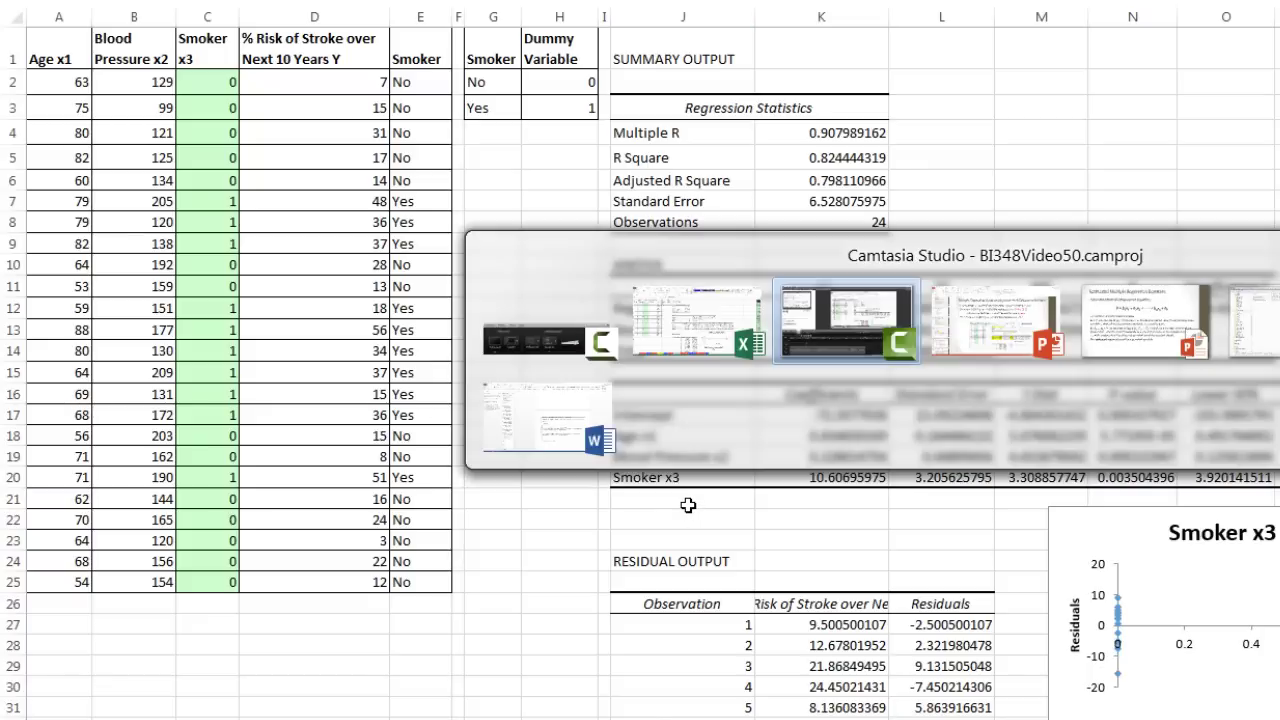
{"action": "key", "text": "Tab"}
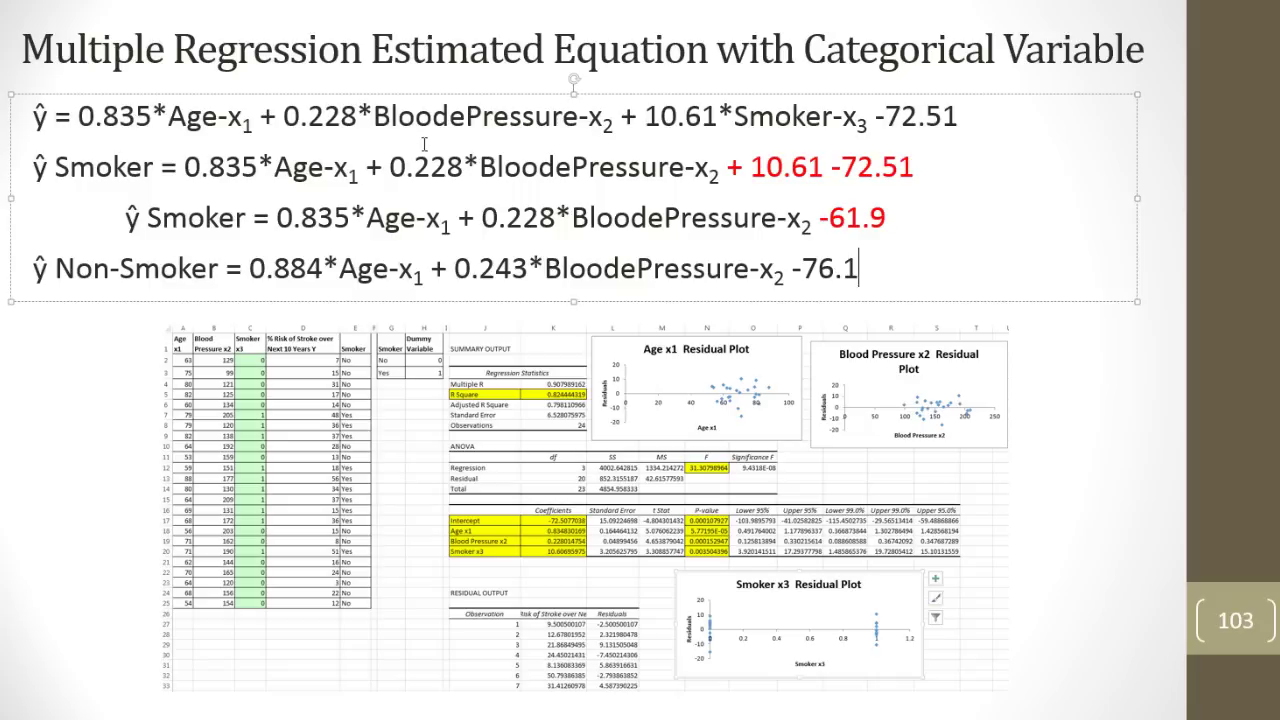
{"action": "left_click", "coordinate": [450, 122]}
{"action": "key", "text": "Delete"}
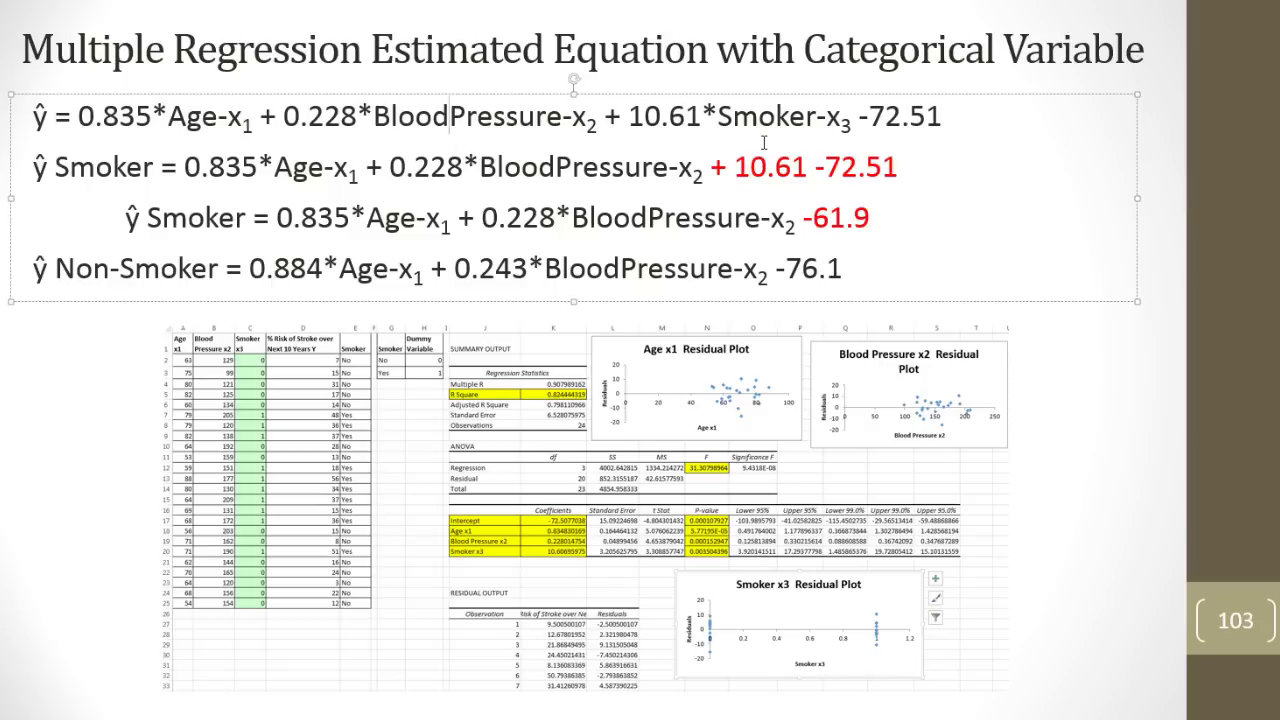
{"action": "left_click_drag", "start_coordinate": [720, 116], "coordinate": [857, 120]}
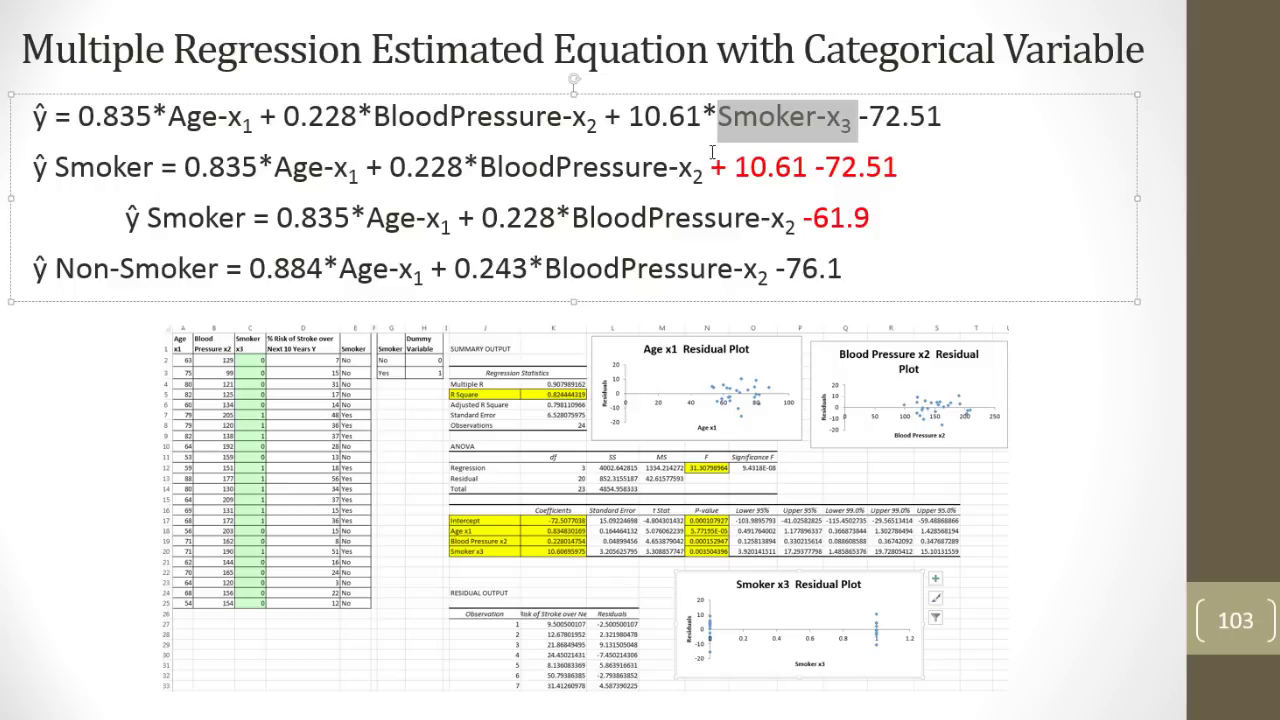
{"action": "left_click_drag", "start_coordinate": [737, 167], "coordinate": [806, 170]}
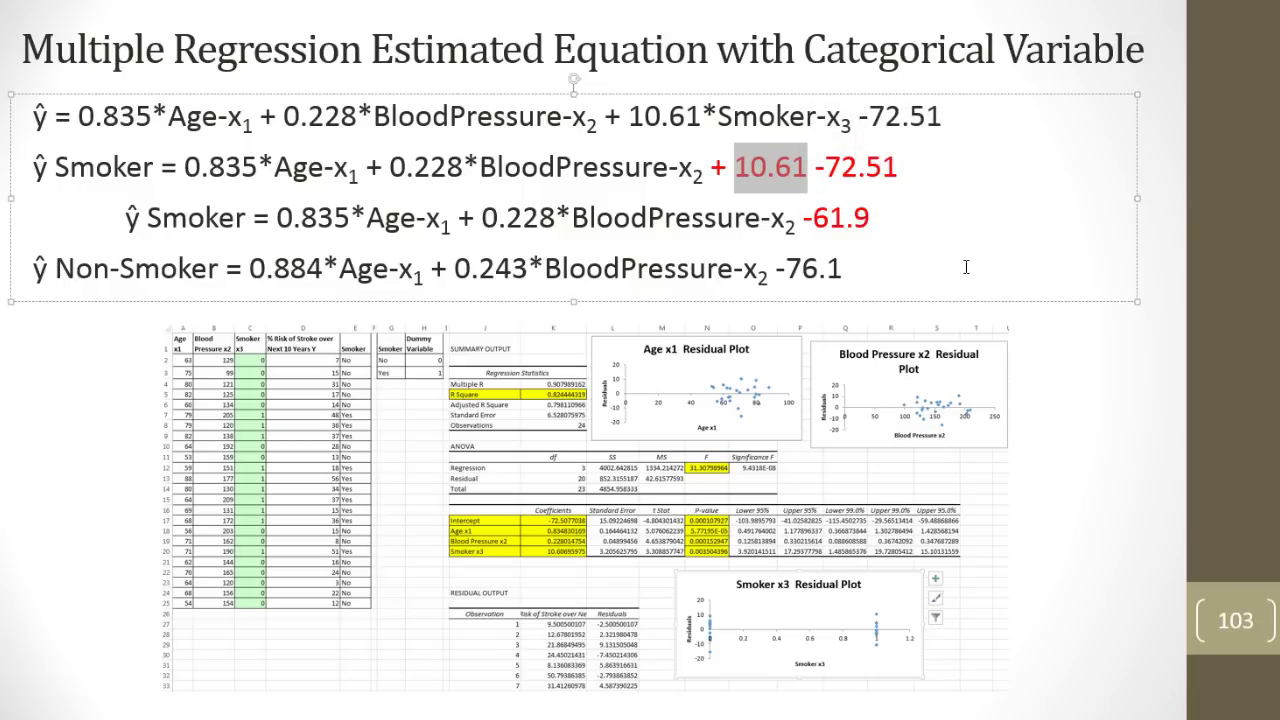
Highlight the smoker equation ending in -61.9 and the Non-Smoker label, then return to Excel.
{"action": "left_click_drag", "start_coordinate": [901, 220], "coordinate": [278, 222]}
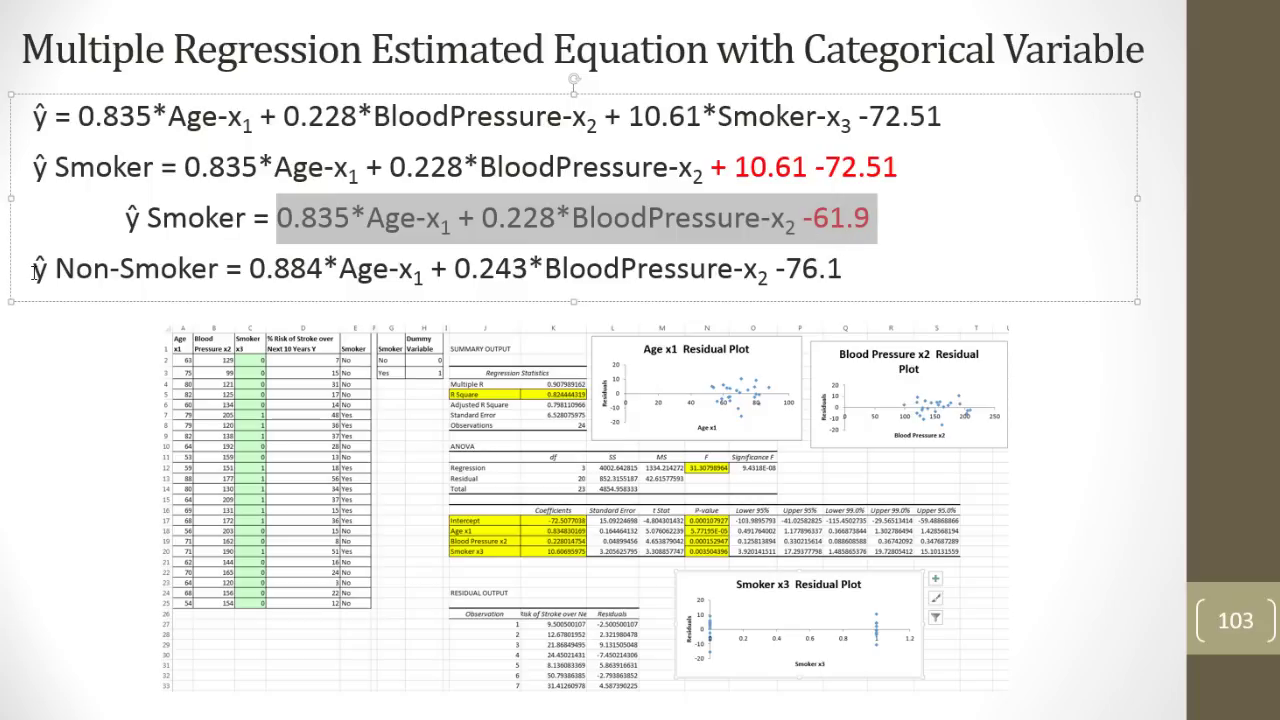
{"action": "left_click_drag", "start_coordinate": [34, 270], "coordinate": [224, 270]}
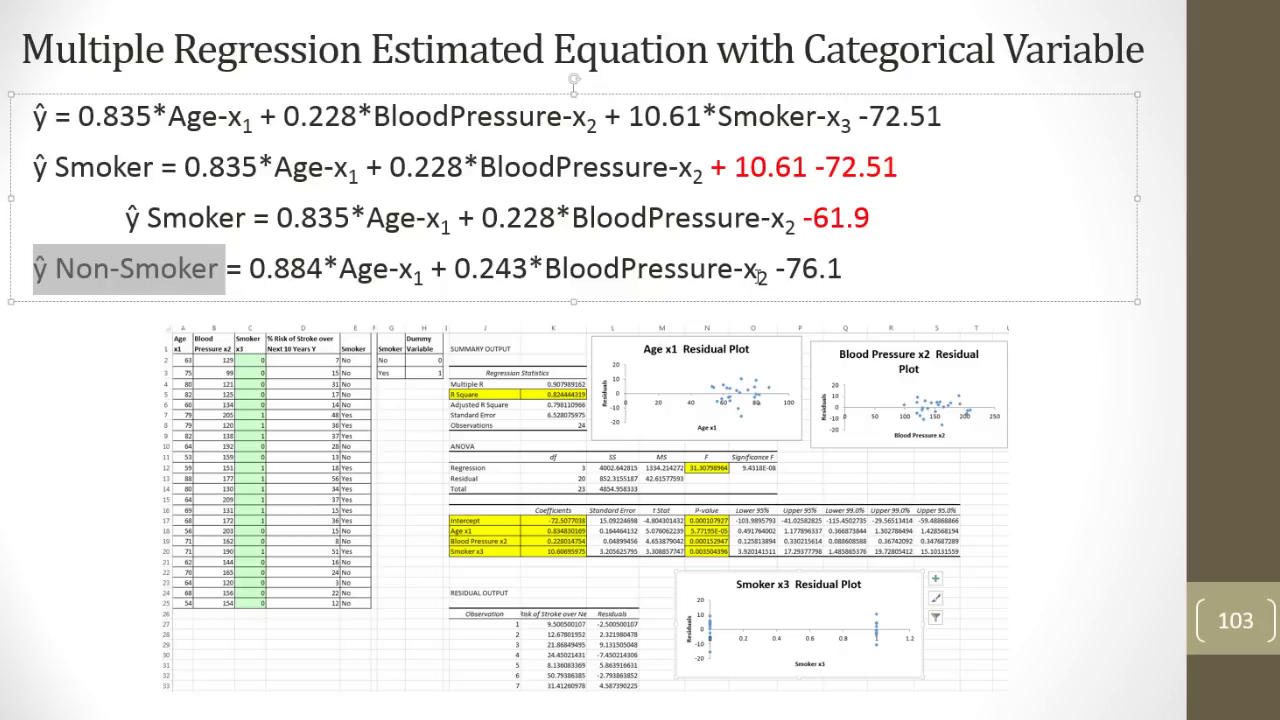
{"action": "key", "text": "alt+Tab"}
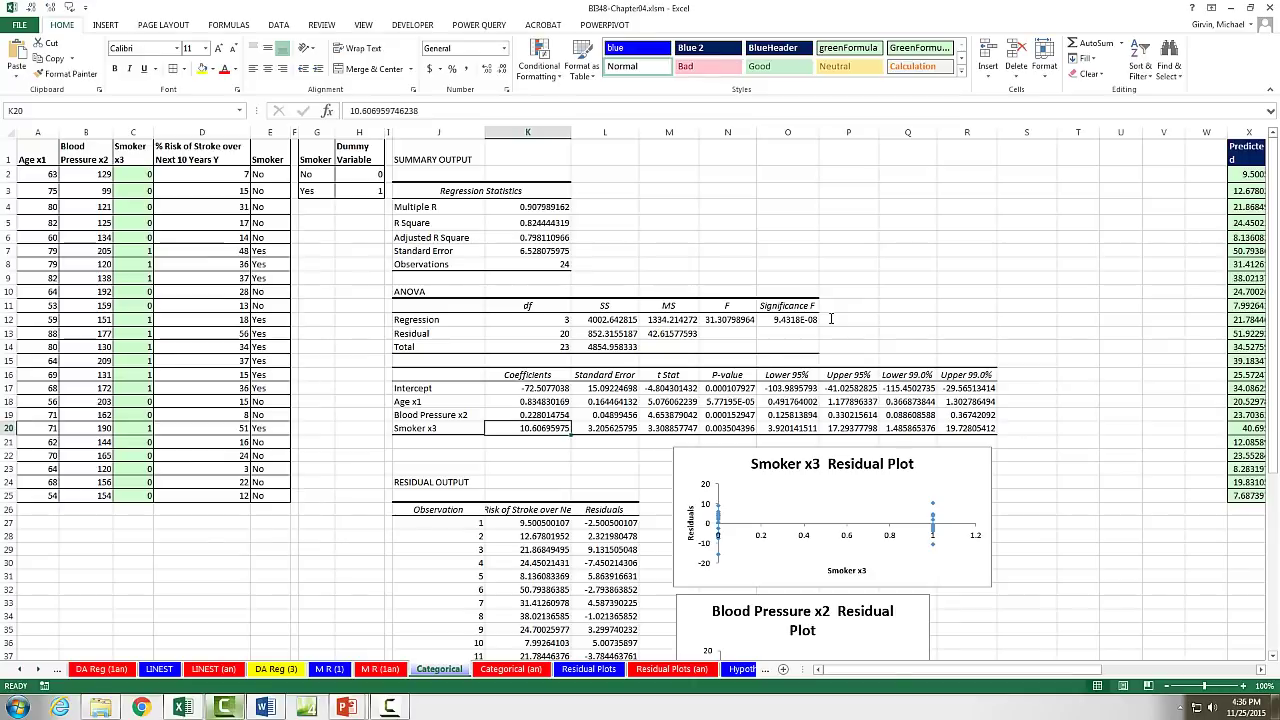
Show the DATA ribbon with the Data Analysis and Solver tools.
{"action": "left_click", "coordinate": [278, 24]}
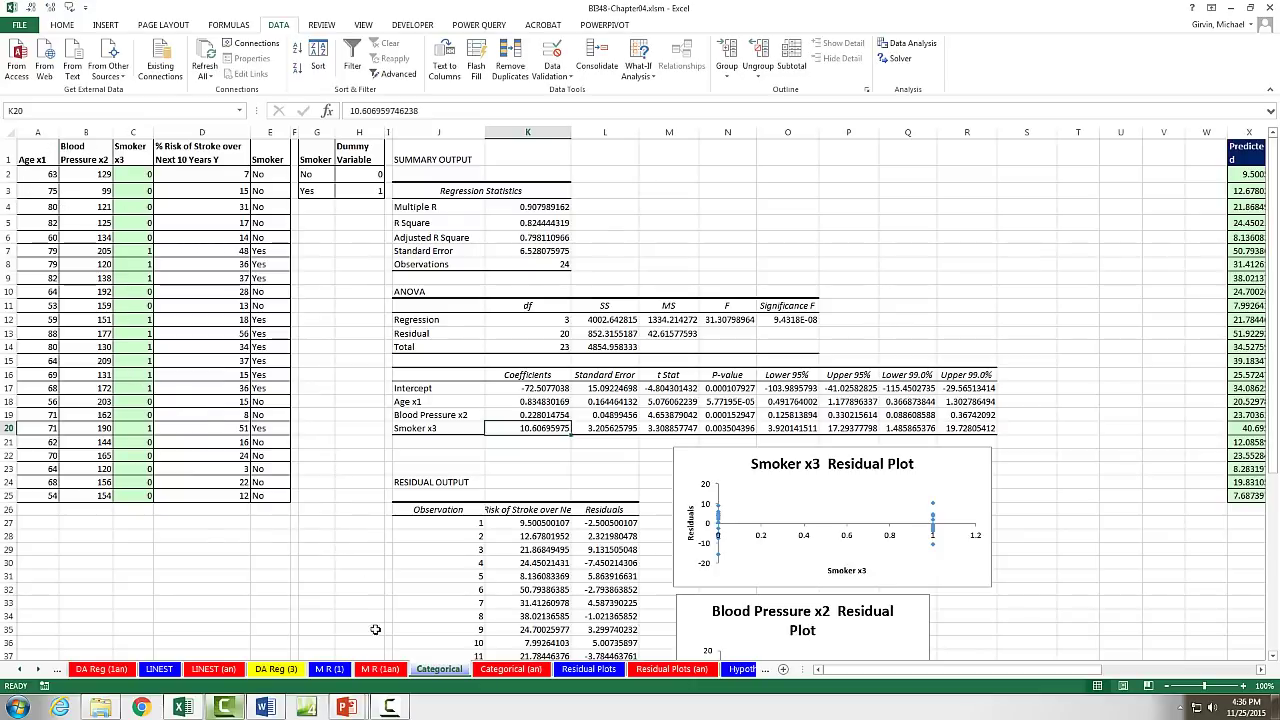
Switch to the M R (1) sheet with the credit card charges regression.
{"action": "left_click", "coordinate": [330, 668]}
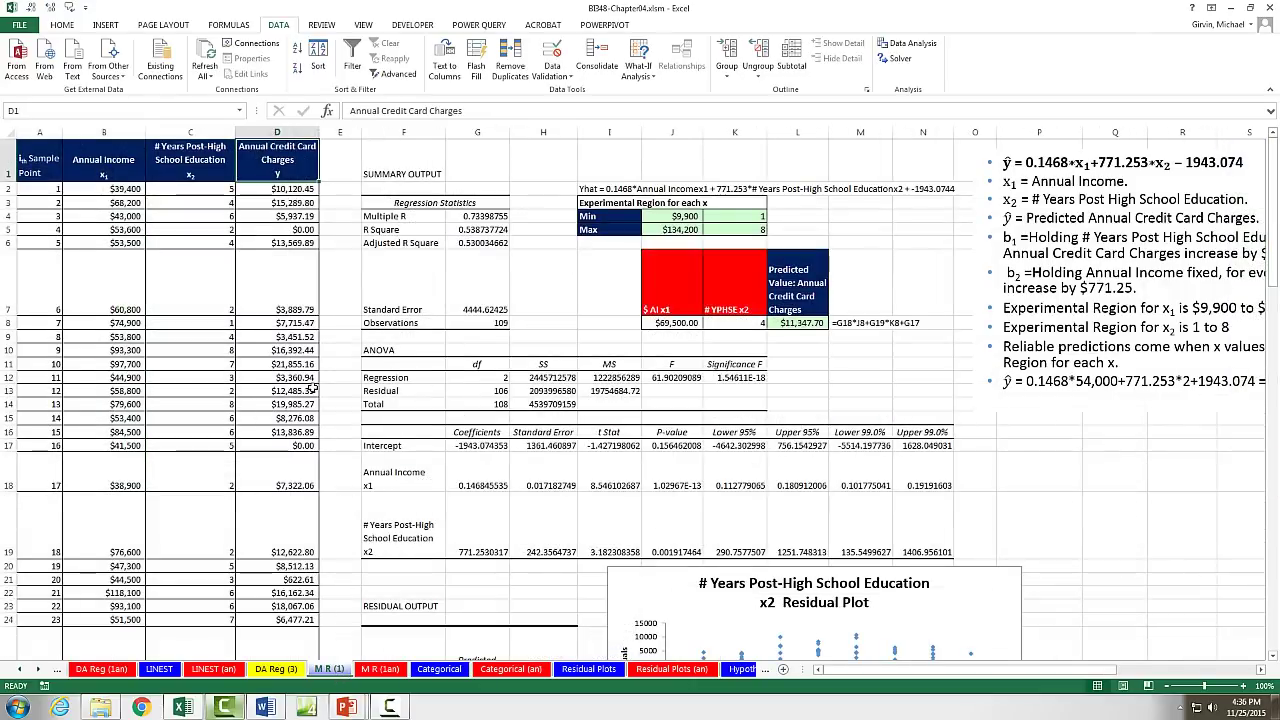